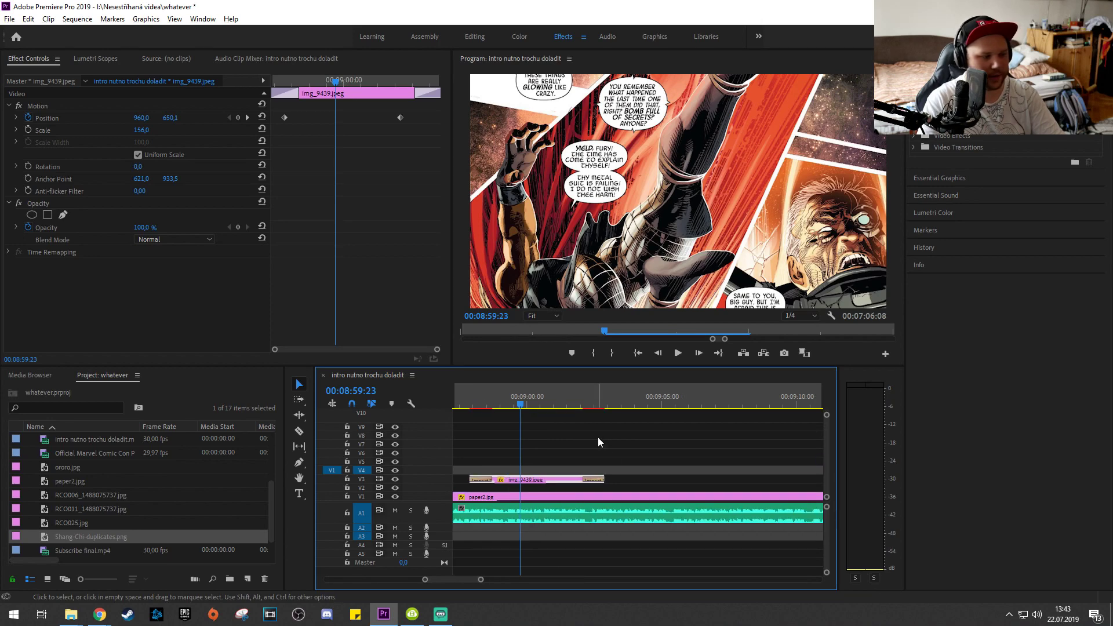
- Examine the sequence around the img_9439.jpeg clip near 00:08:59:23 at different timeline scales
scroll(586, 485, "up", 2)
scroll(656, 459, "up", 2)
scroll(614, 454, "down", 3)
scroll(628, 458, "down", 6)
scroll(661, 457, "down", 3)
scroll(597, 472, "up", 3)
scroll(593, 471, "up", 10)
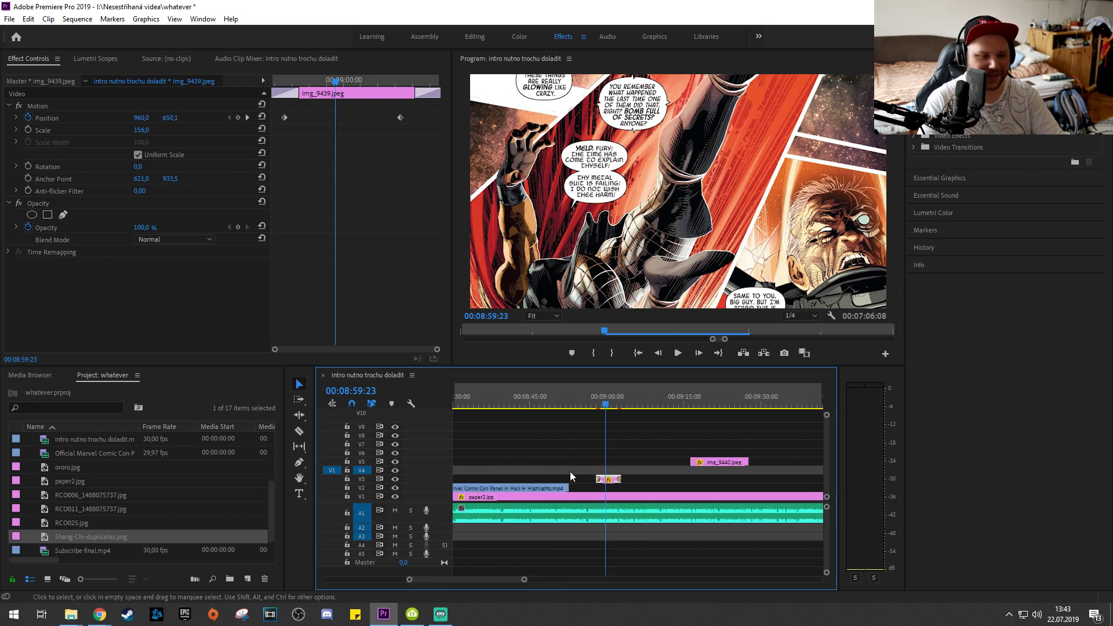
scroll(622, 461, "up", 5)
left_click(609, 408)
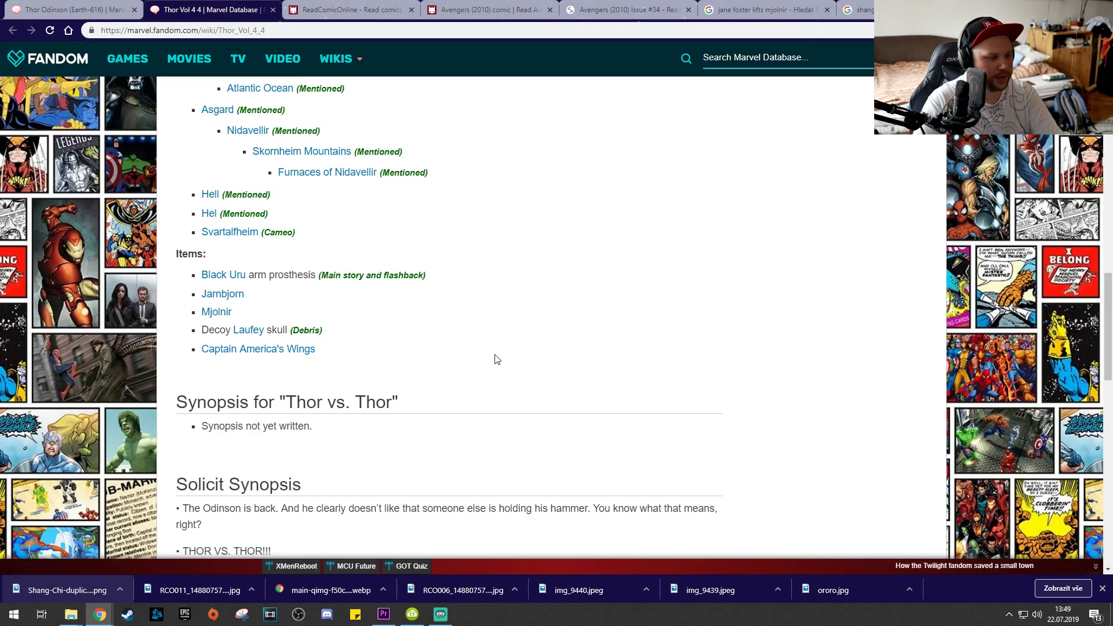
- Look through the Thor Vol 4 #4 wiki page from the items list back up to the featured characters
scroll(498, 356, "up", 15)
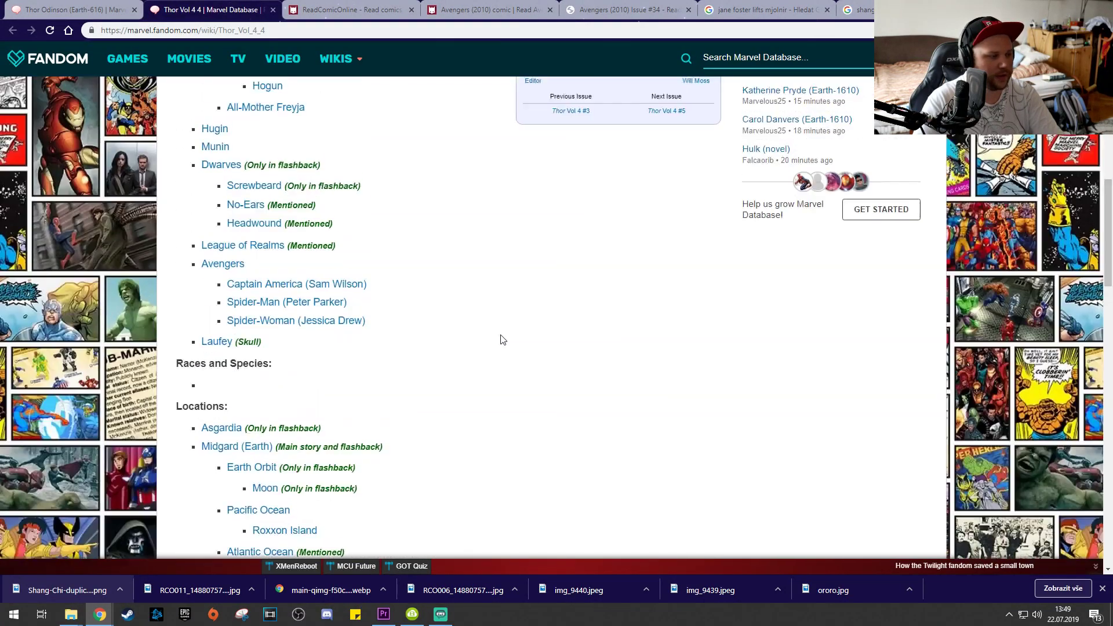
scroll(494, 339, "up", 5)
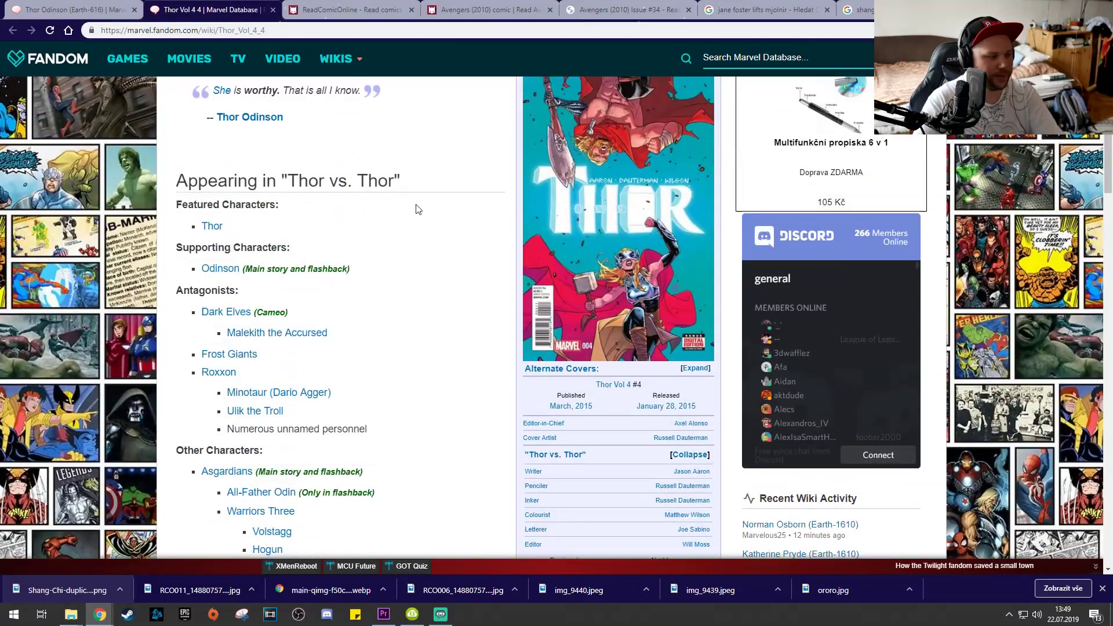
scroll(435, 231, "up", 3)
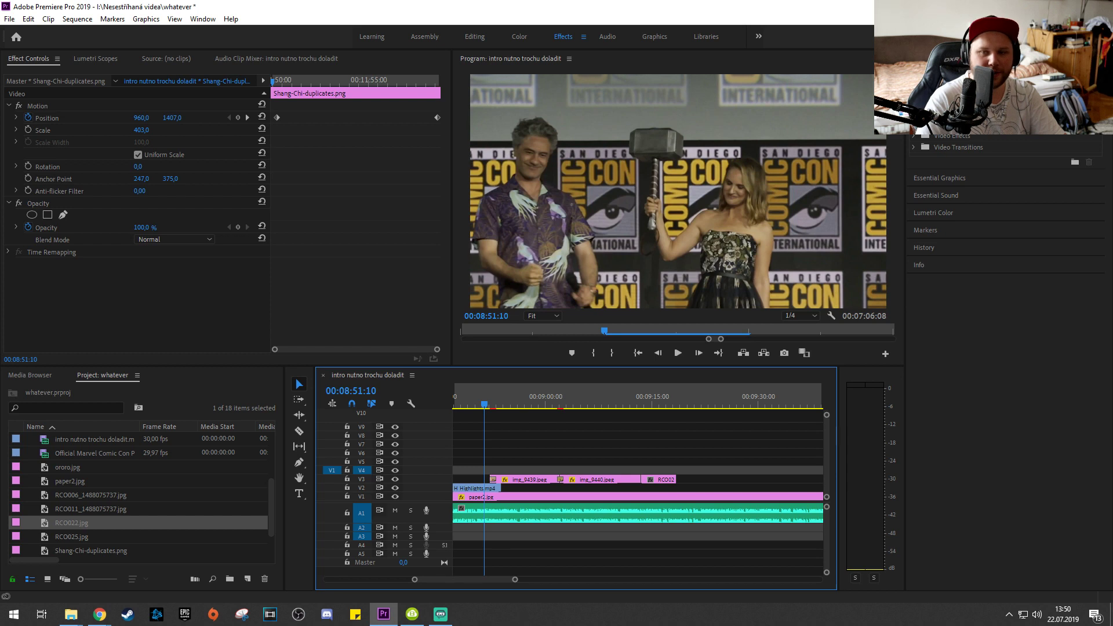
- Switch to Chrome and look through the comic pages of Thor (2014) Issue #1 for suitable panels
key("alt+Tab")
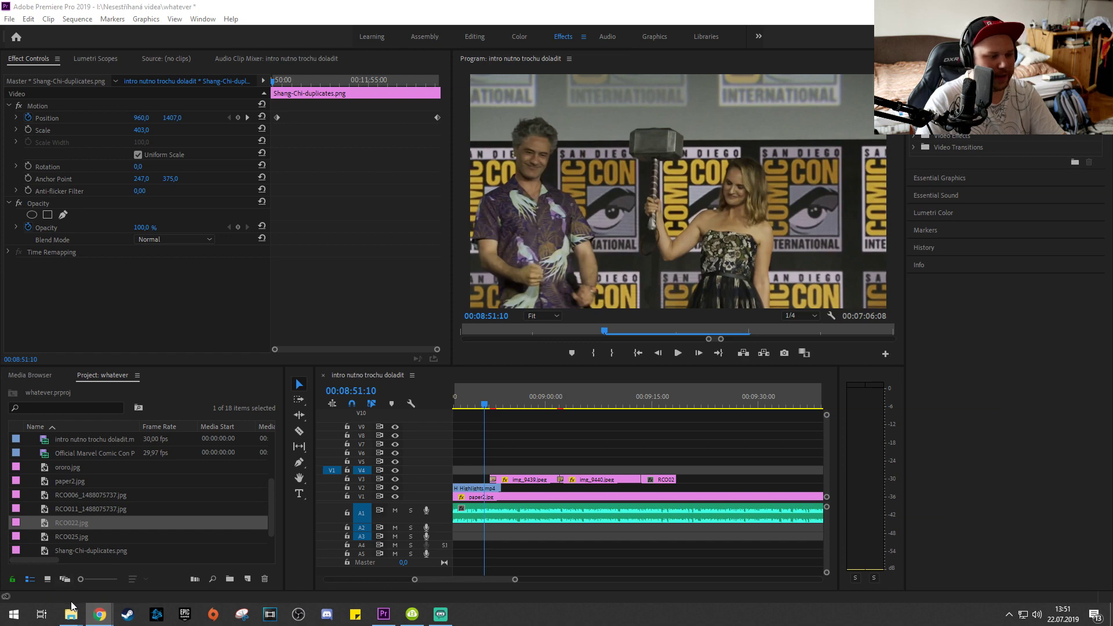
mouse_move(99, 620)
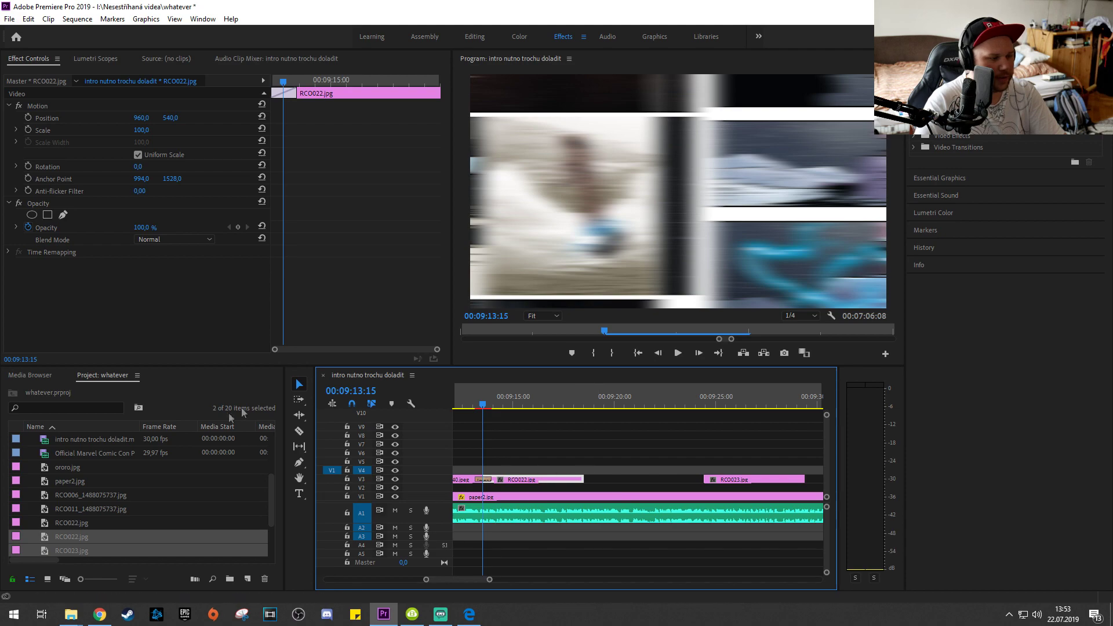
left_click(100, 619)
scroll(582, 343, "up", 10)
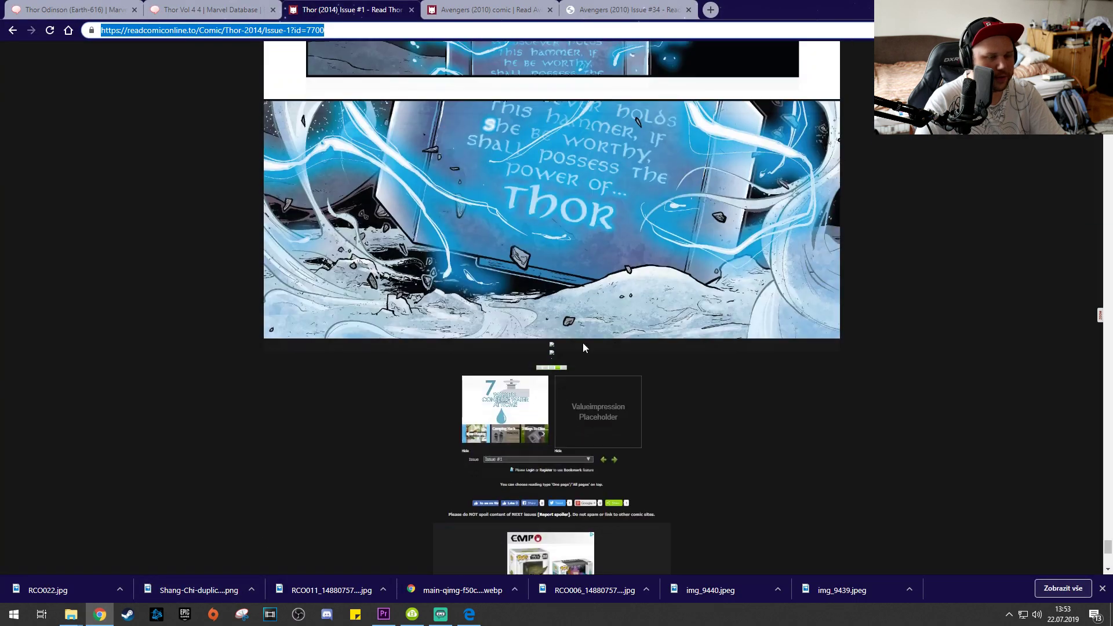
scroll(552, 308, "up", 10)
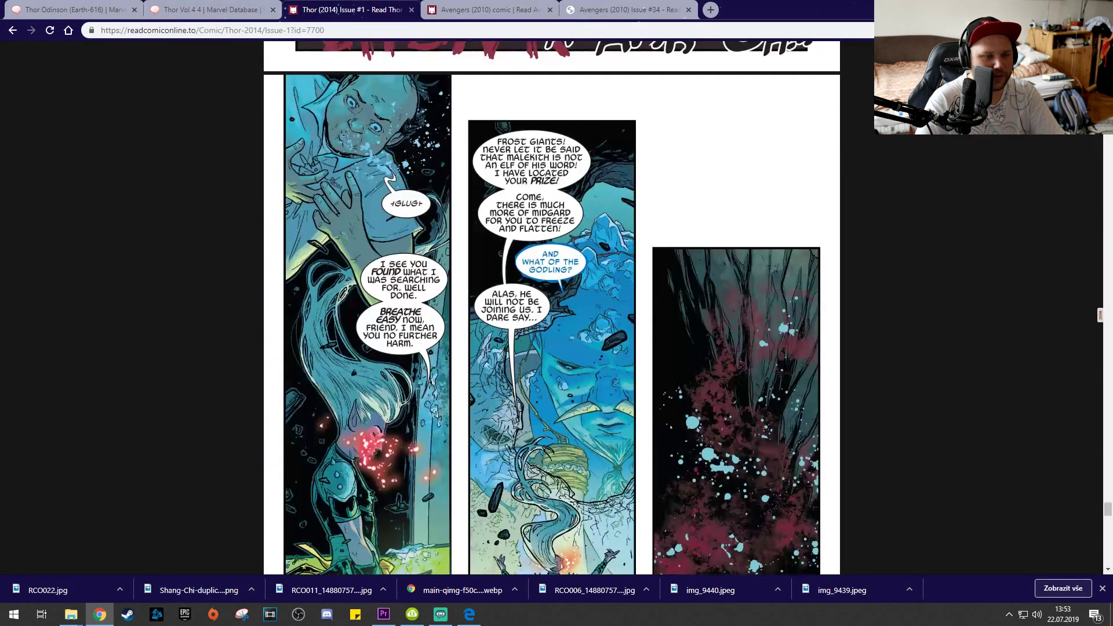
scroll(603, 255, "down", 3)
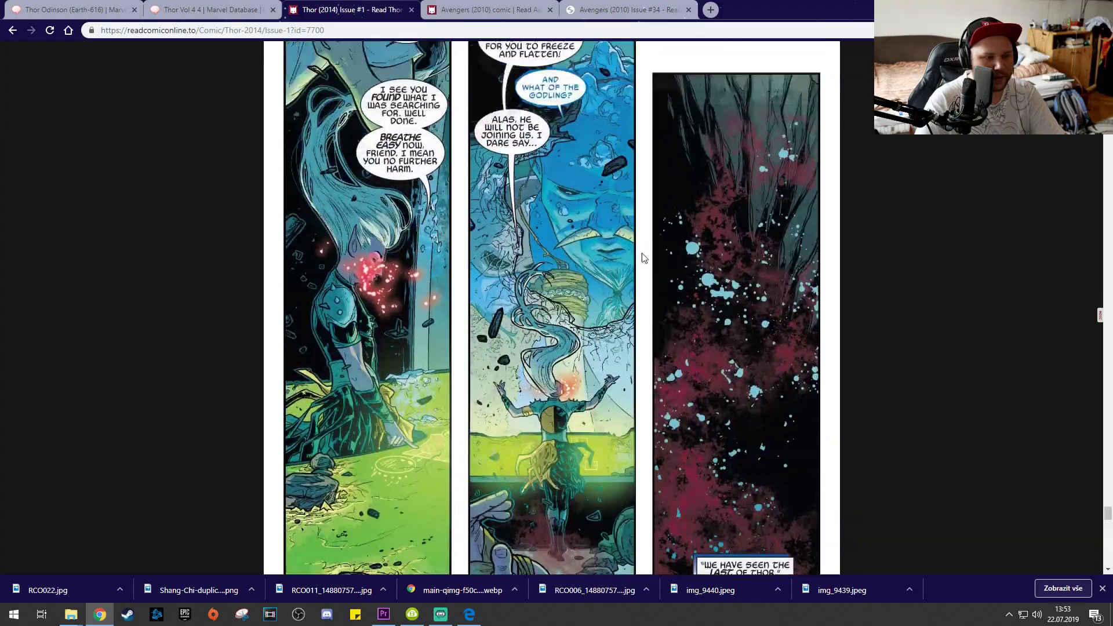
scroll(1051, 166, "up", 3)
scroll(1107, 147, "up", 15)
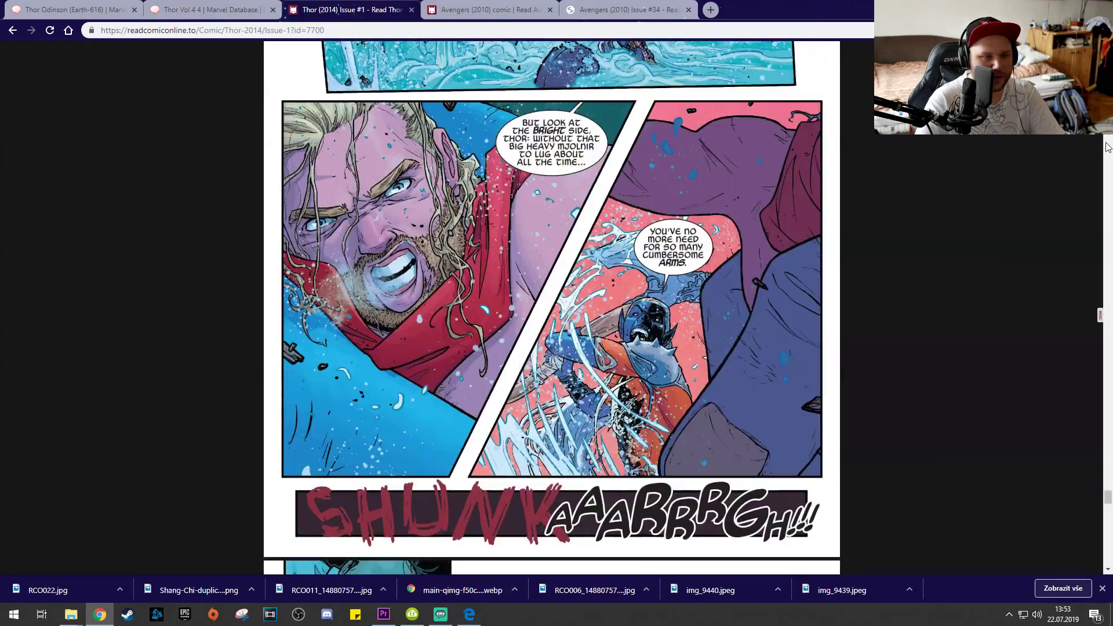
scroll(1107, 147, "up", 15)
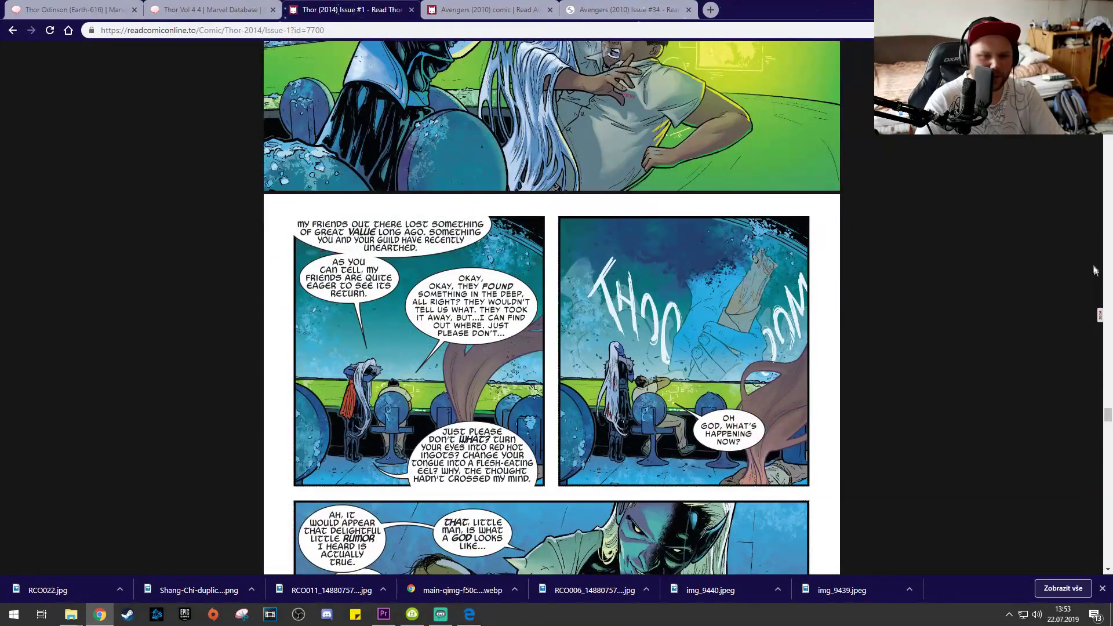
left_click_drag(1104, 421, 1083, 549)
scroll(839, 497, "down", 2)
- Search Google for "jane foster cancer" in place of the Avengers (2010) Issue #34 page and show the image results
left_click(621, 10)
left_click(587, 30)
type("jane foster cancer")
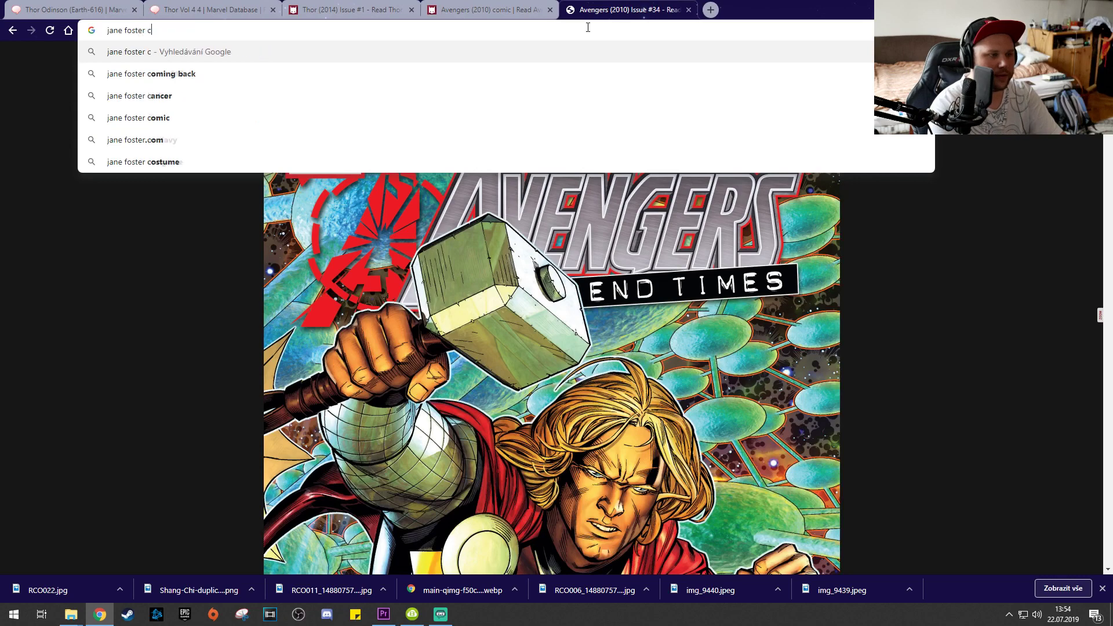
key("Return")
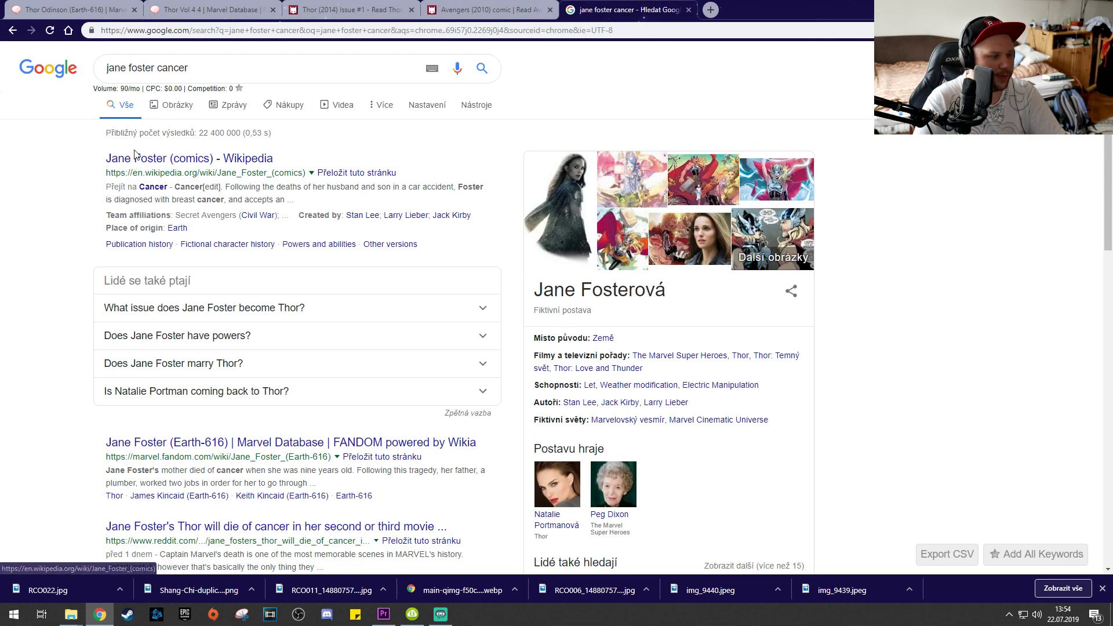
left_click(164, 105)
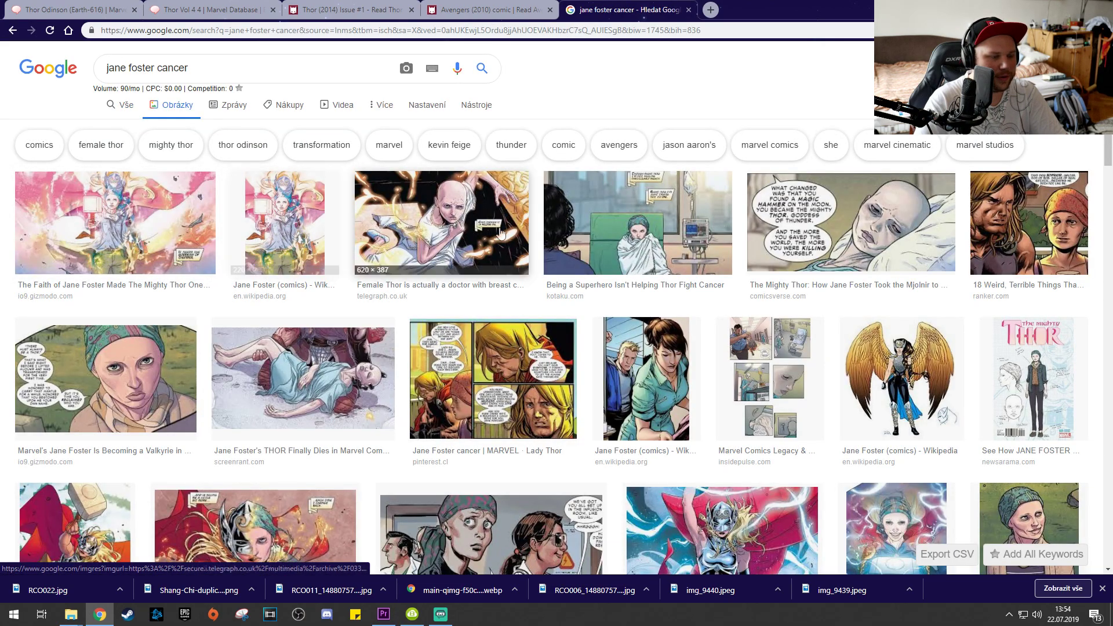
- Browse the Jane Foster image results, previewing the "Sorry Thor Odinson" comic page from aminoapps.com and closing the preview
scroll(397, 318, "down", 3)
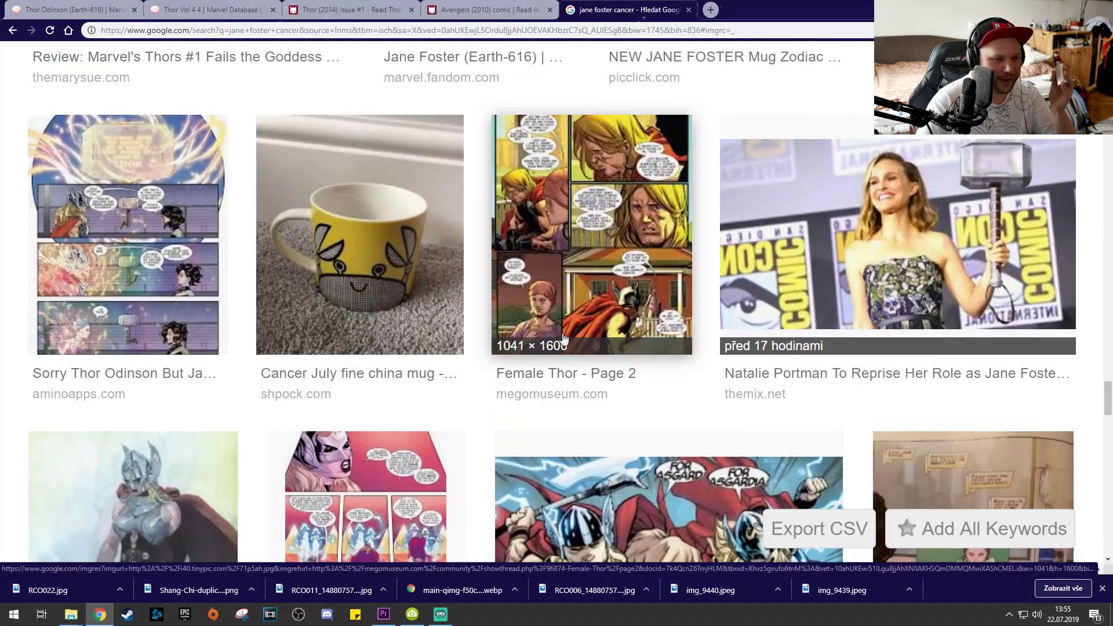
left_click(161, 305)
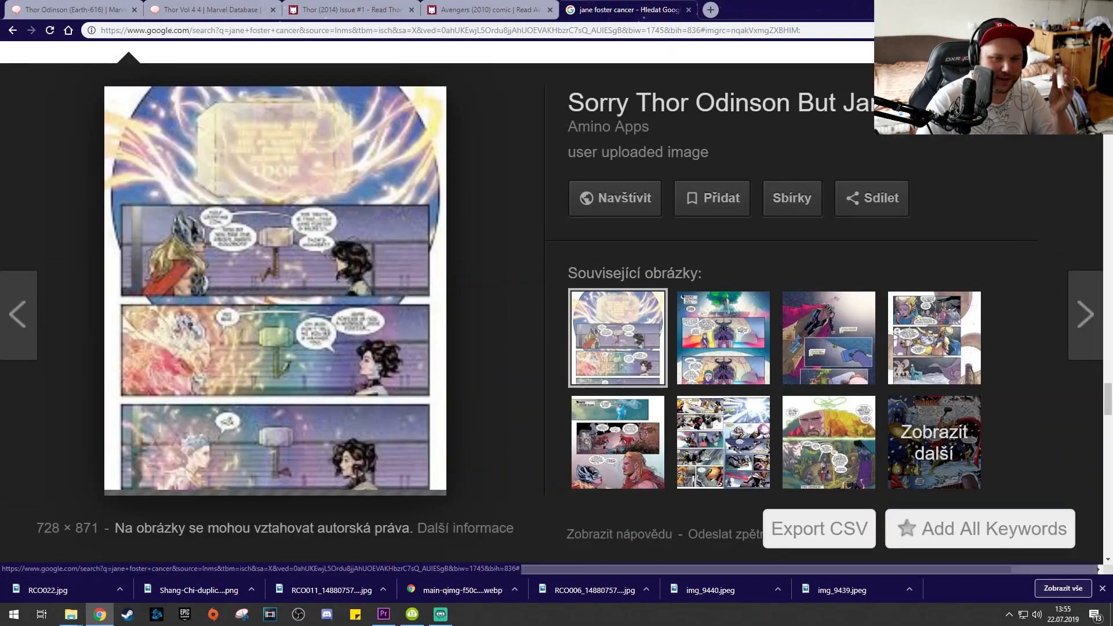
left_click(1073, 87)
mouse_move(1107, 393)
left_mouse_down()
mouse_move(1107, 322)
mouse_move(1106, 413)
left_mouse_up()
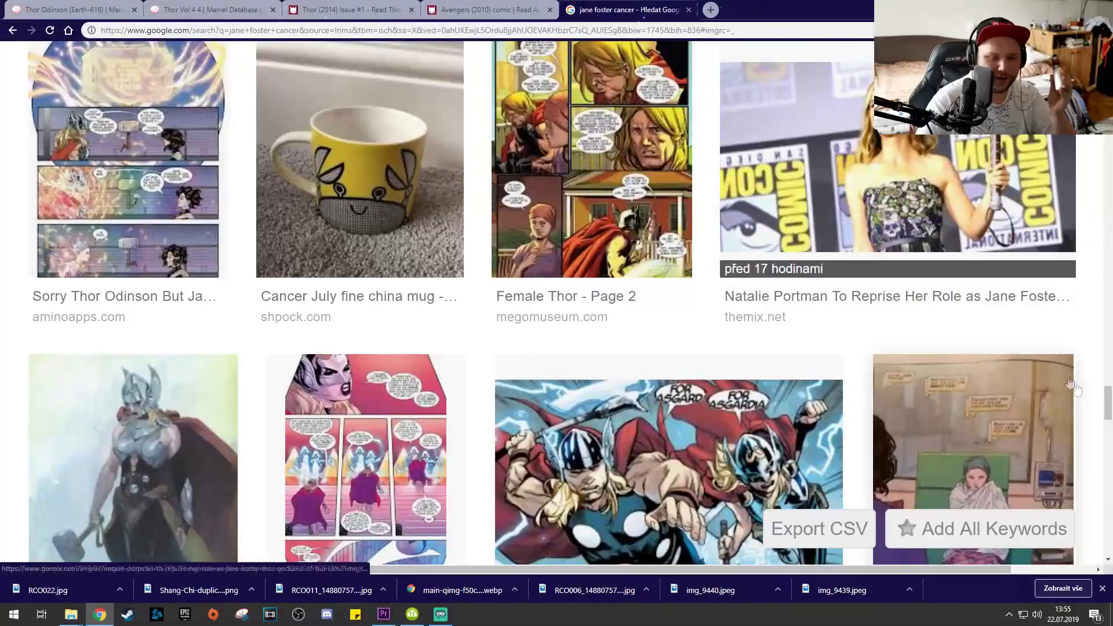
left_click_drag(1107, 413, 1095, 223)
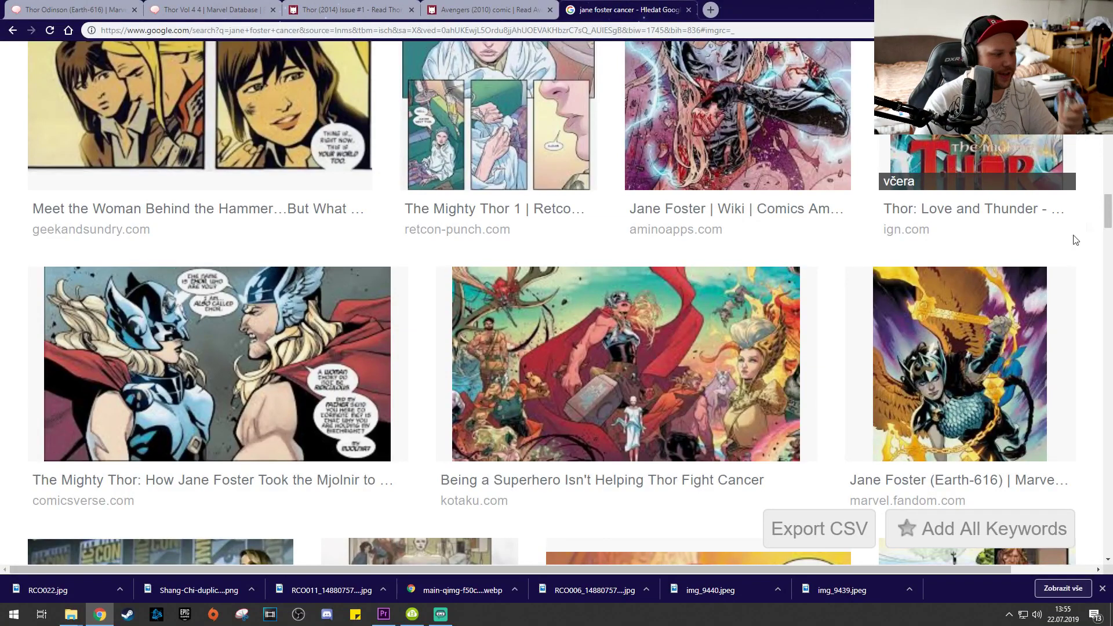
- Look up "natalie portman v for vendetta" on Google in a new tab and close that tab
left_click(710, 10)
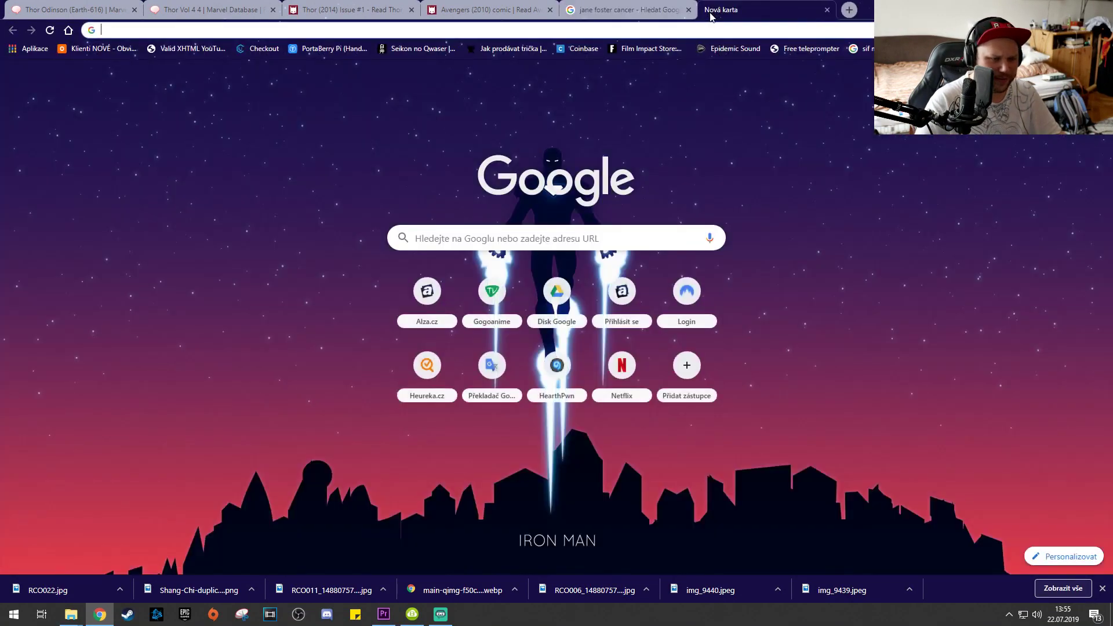
type("natalie ")
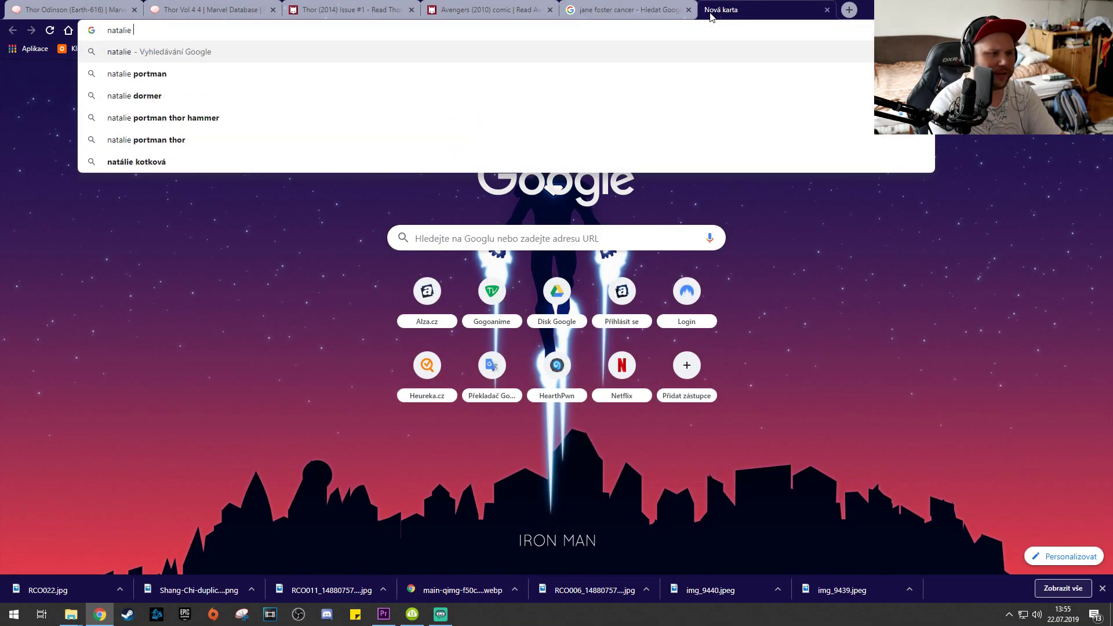
type("portman v for")
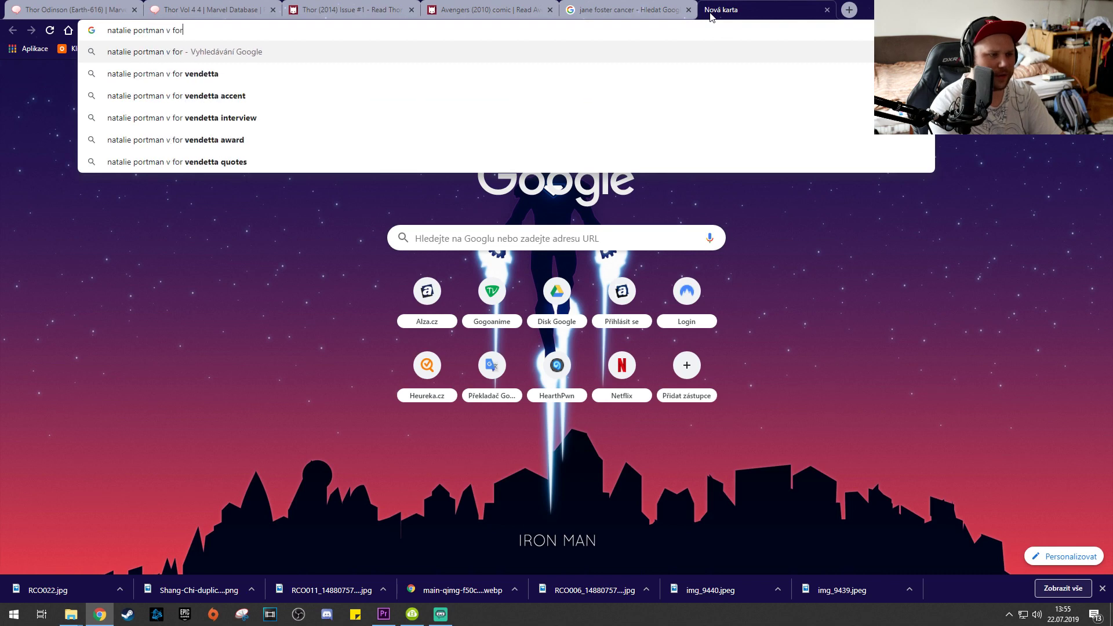
key("Down")
key("Return")
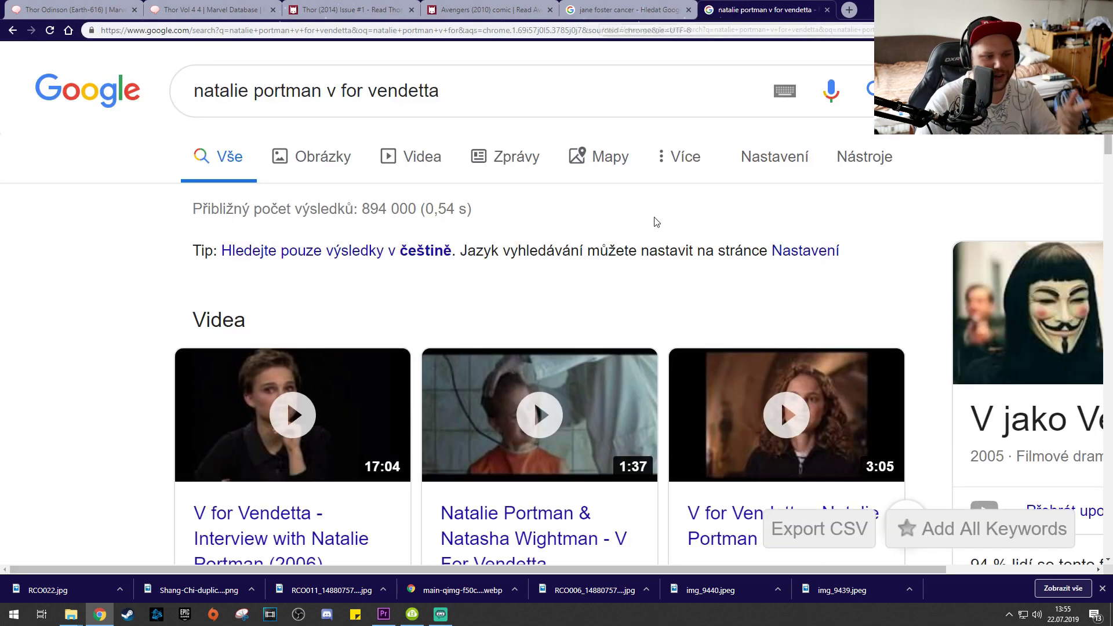
scroll(655, 224, "down", 1)
scroll(286, 302, "up", 1)
middle_click(768, 5)
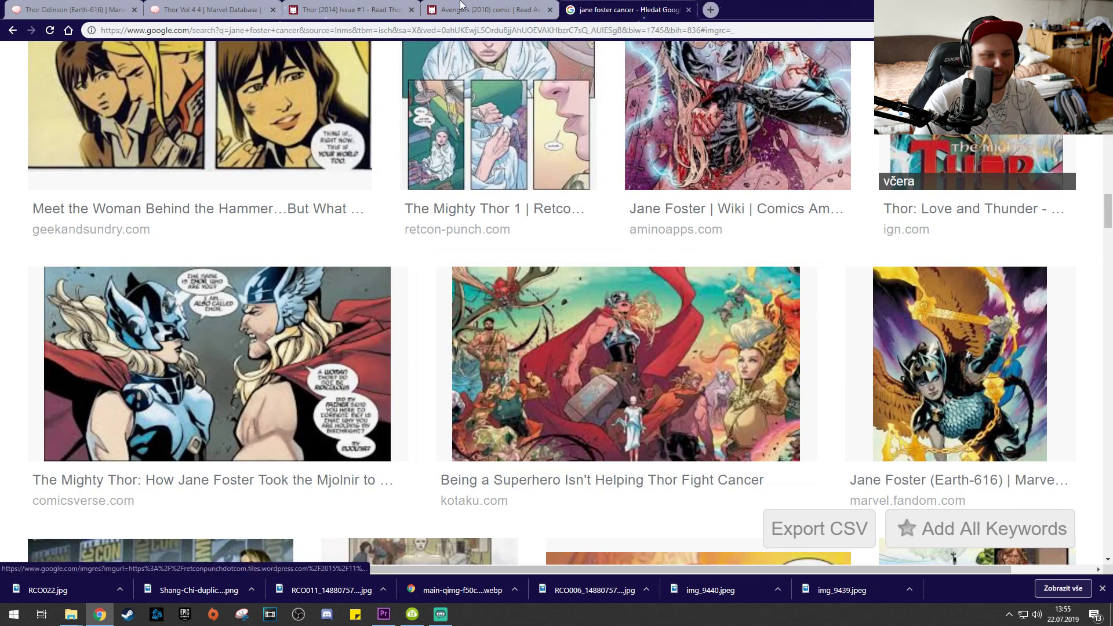
- Check the Avengers (2010) comic issue list and return to the "jane foster cancer" image results
left_click(435, 6)
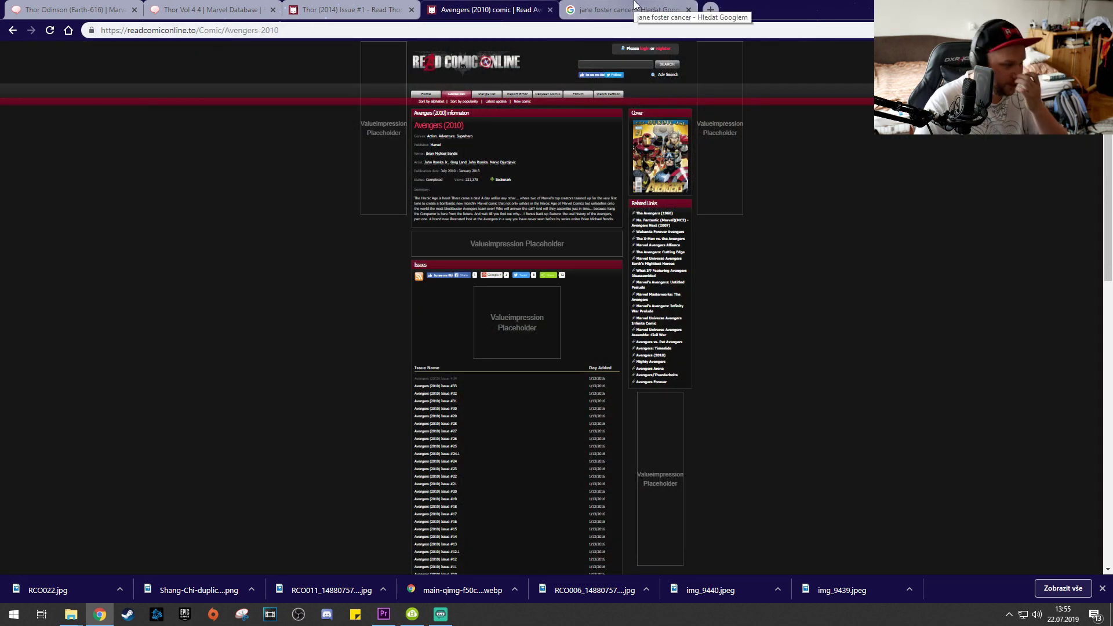
left_click(635, 4)
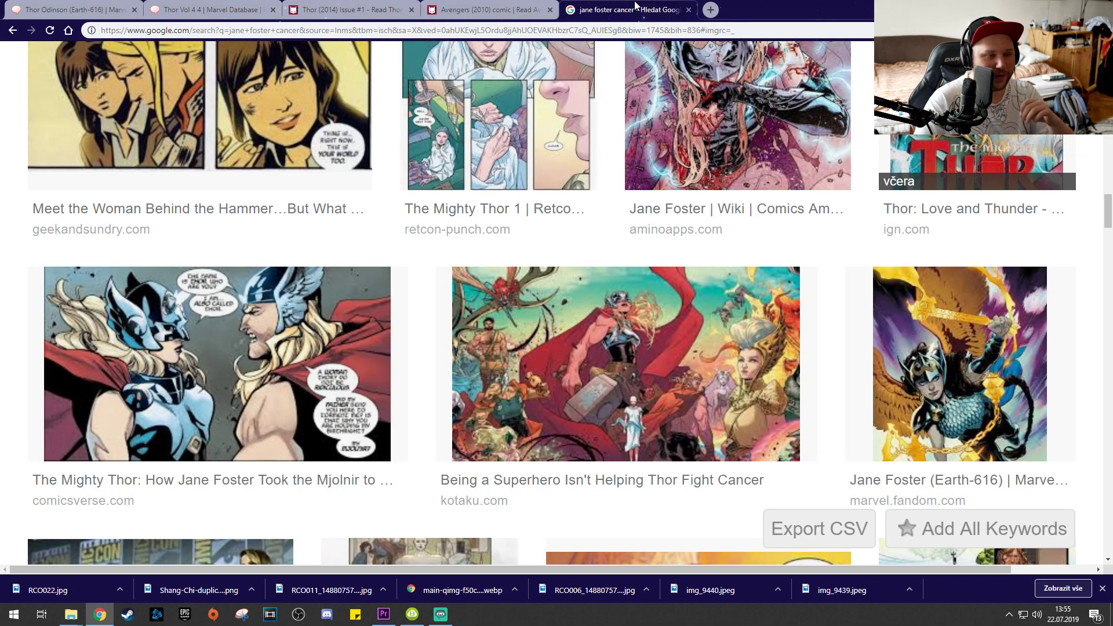
scroll(600, 381, "up", 1)
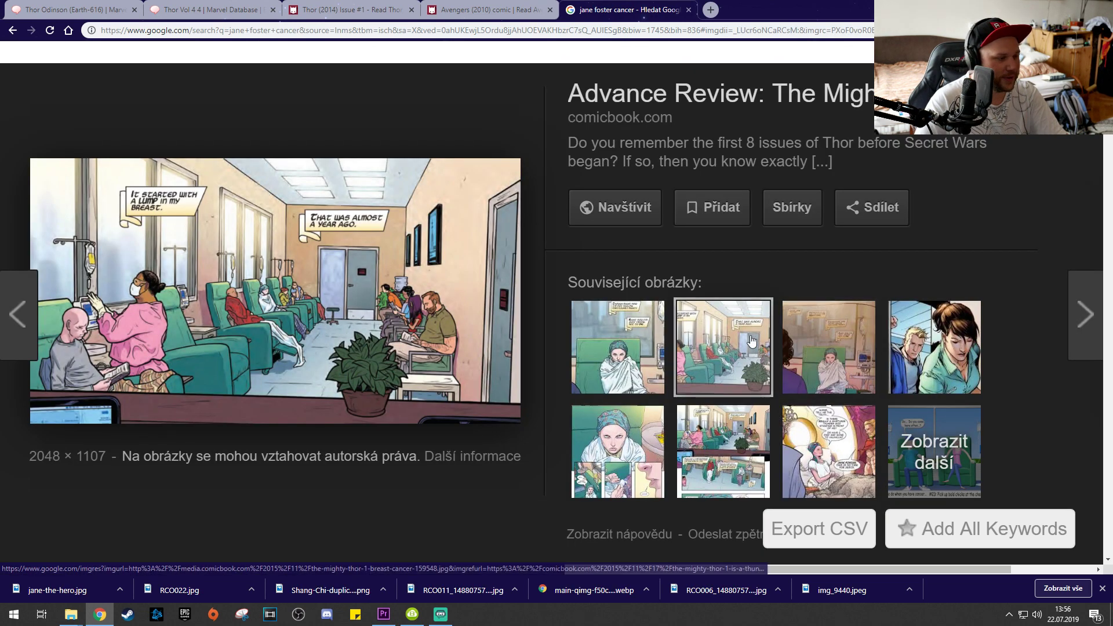
- Close the open image preview, then view the Kotaku image "Being a Superhero Isn't Helping Thor Fight Cancer" and close it
key("Escape")
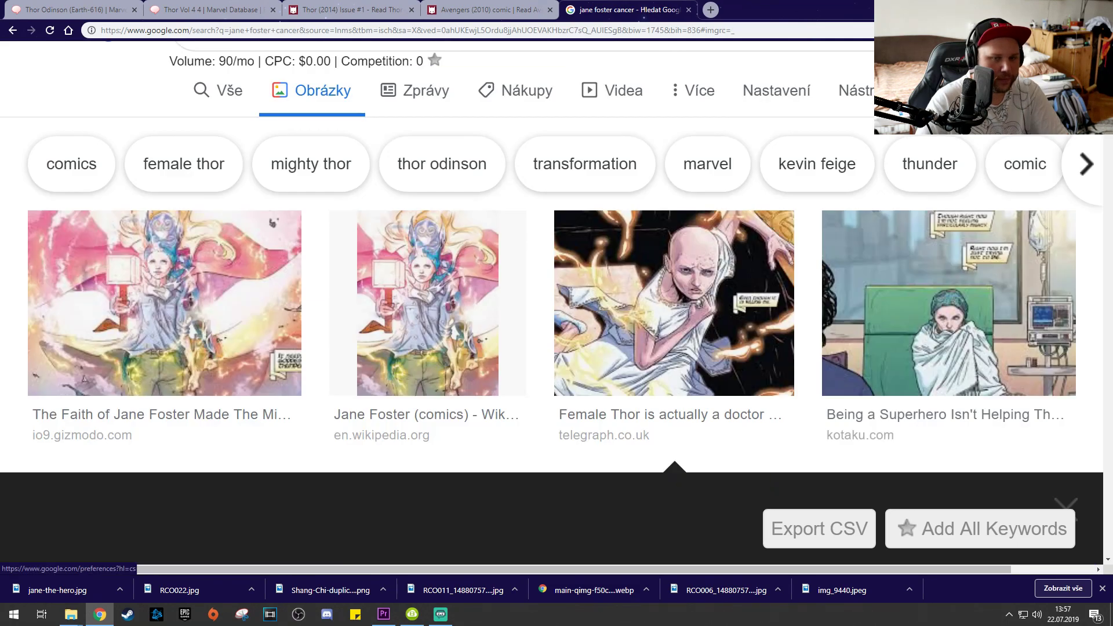
scroll(698, 280, "up", 1)
scroll(698, 281, "down", 1)
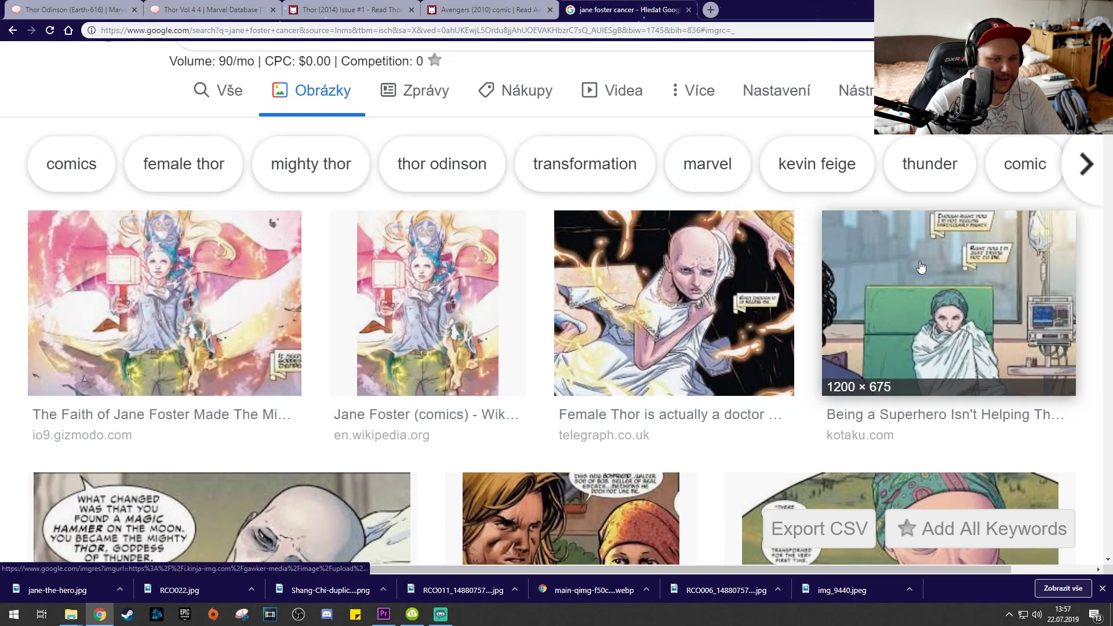
left_click(928, 301)
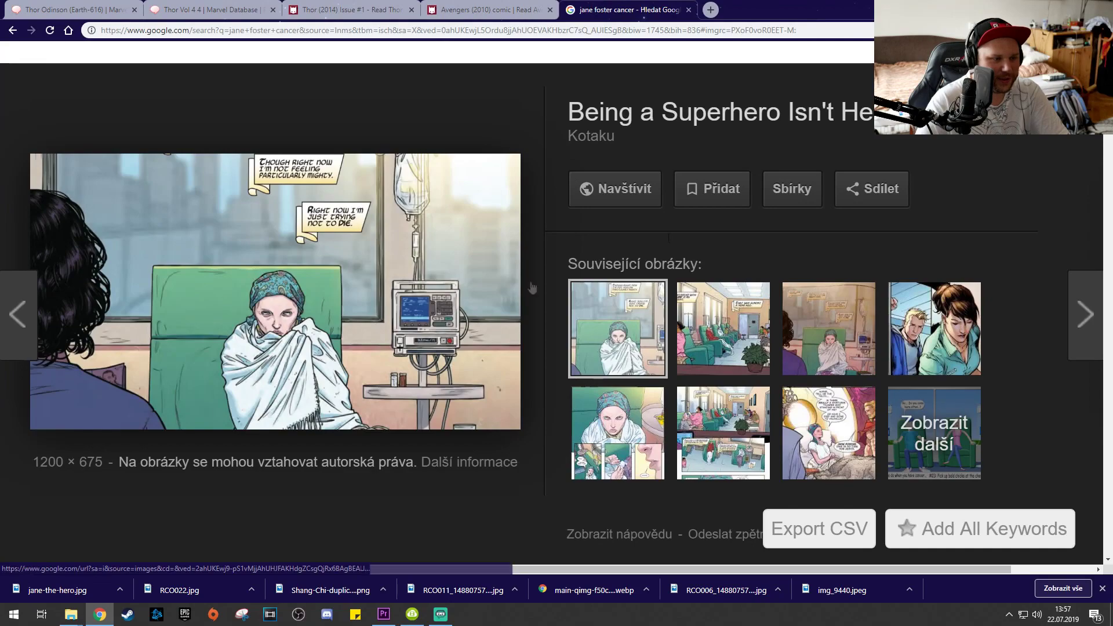
key("Escape")
- Browse the other Jane Foster results and preview the io9 image "The Faith of Jane Foster"
scroll(349, 307, "down", 5)
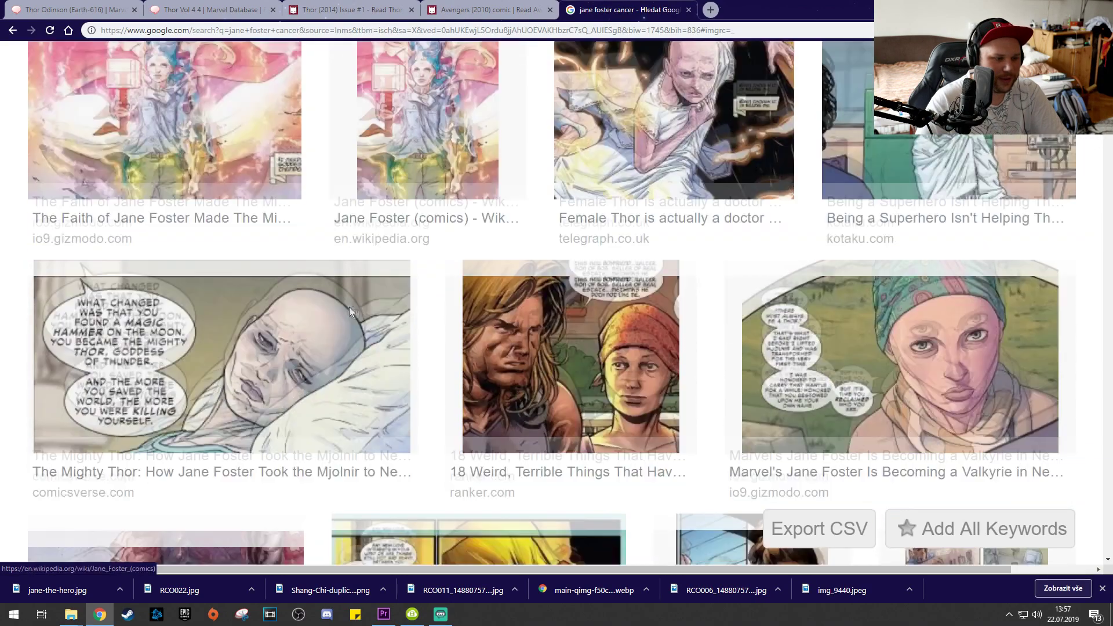
scroll(512, 360, "down", 2)
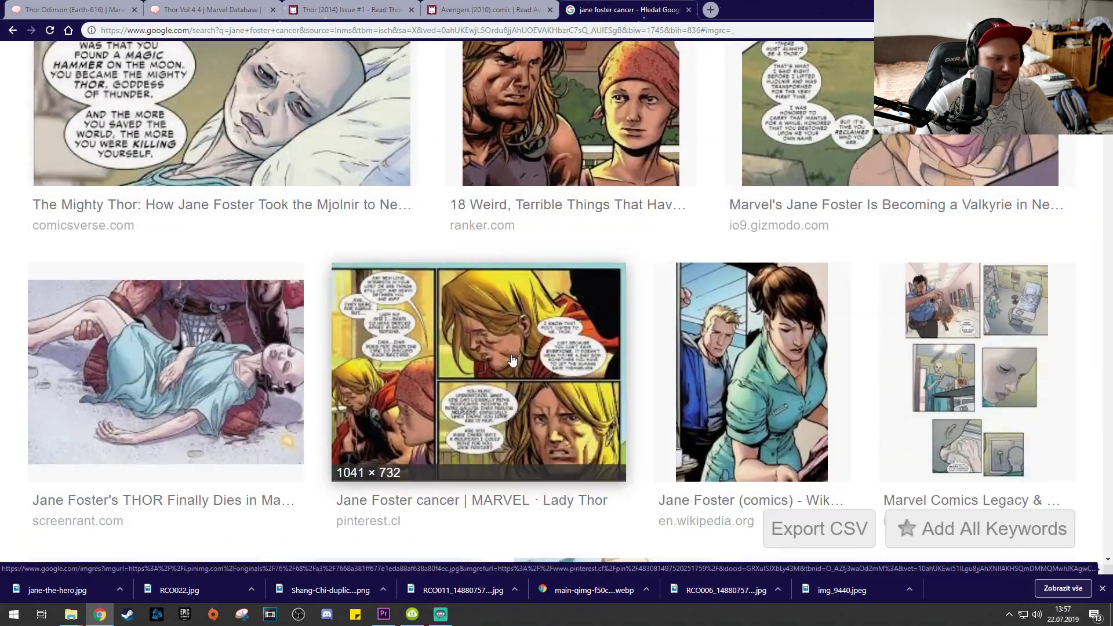
scroll(883, 304, "up", 5)
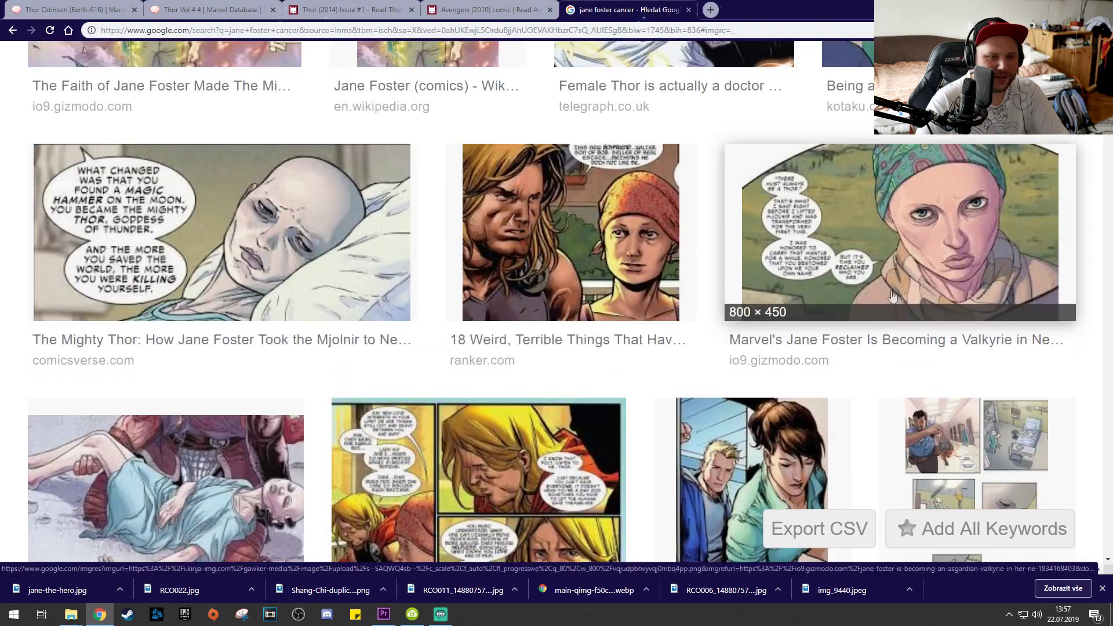
scroll(883, 304, "up", 3)
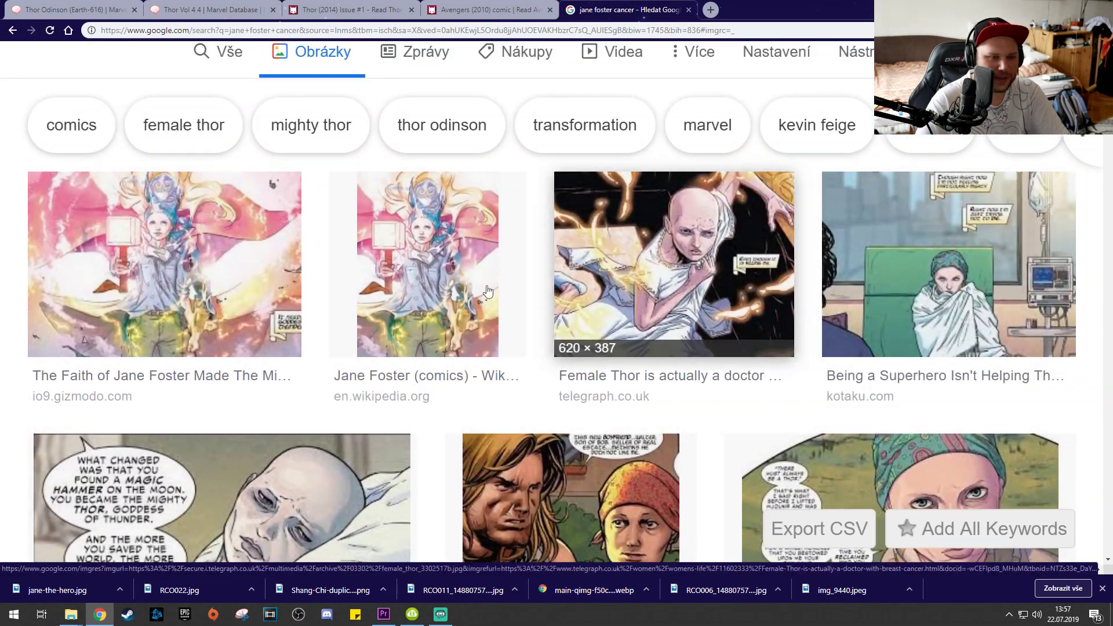
left_click(181, 306)
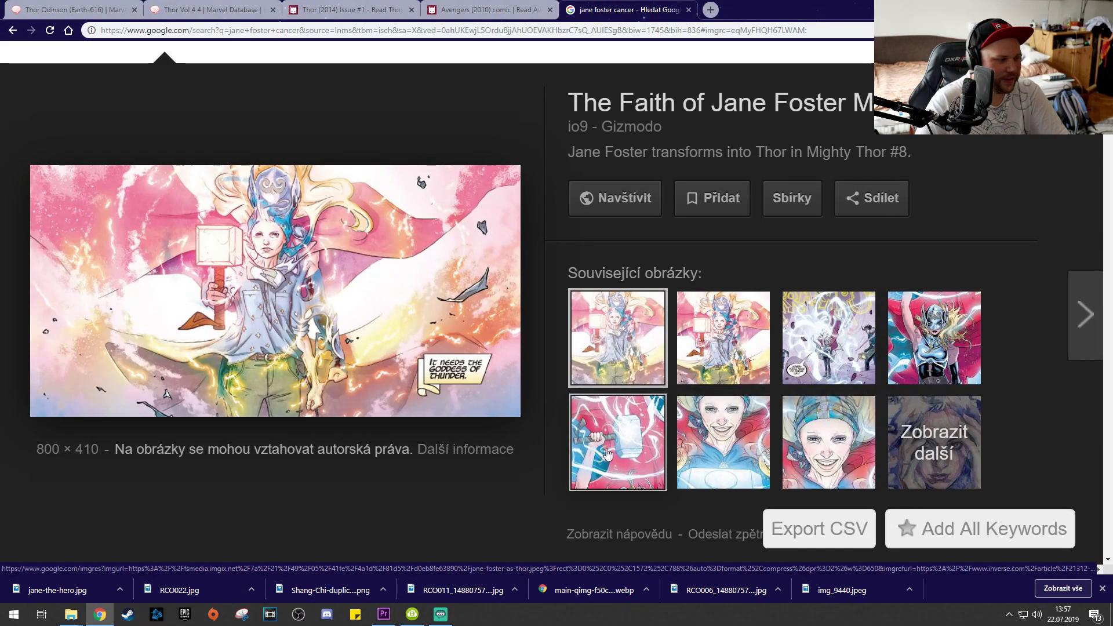
- Close the io9 preview and view the Screen Rant image "Jane Foster's THOR Finally Dies" plus its related girltalkhq.com image
key("Escape")
scroll(152, 372, "down", 2)
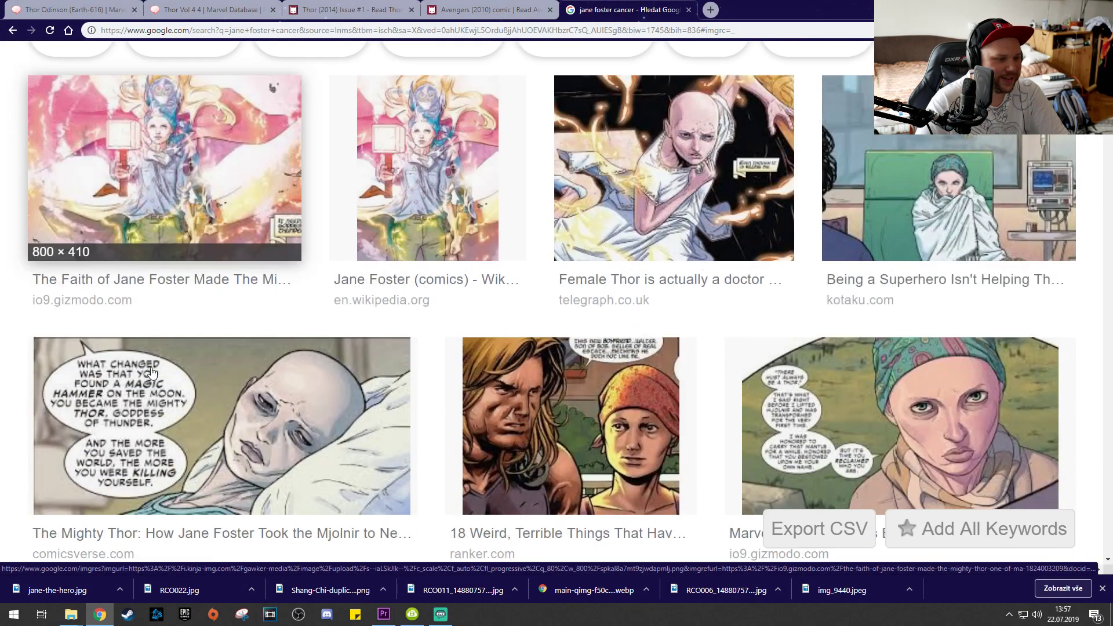
scroll(152, 372, "down", 5)
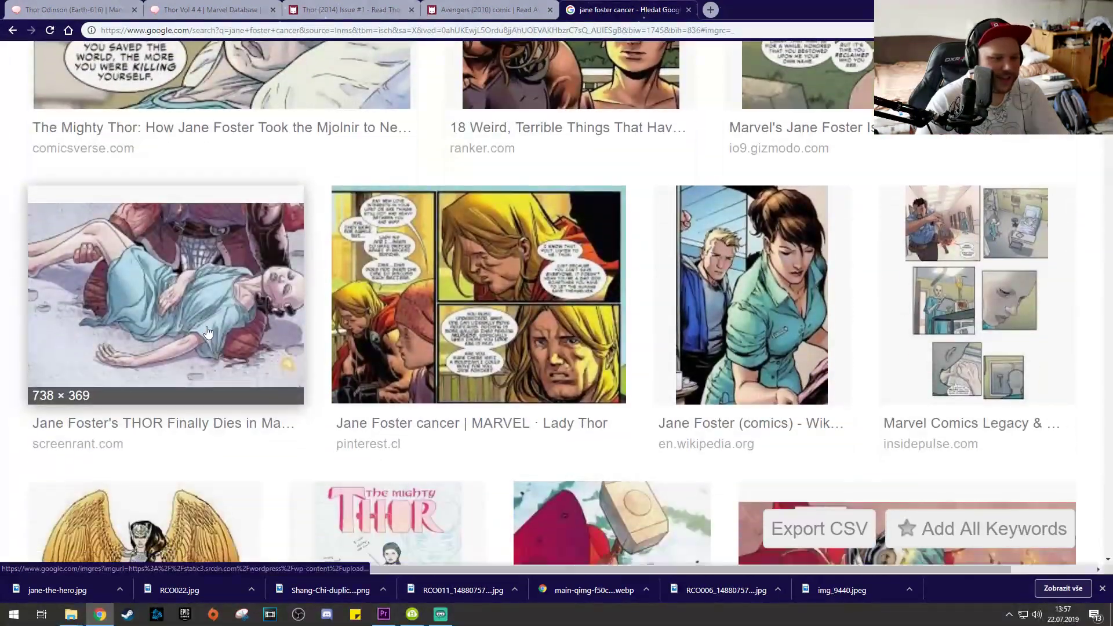
left_click(286, 323)
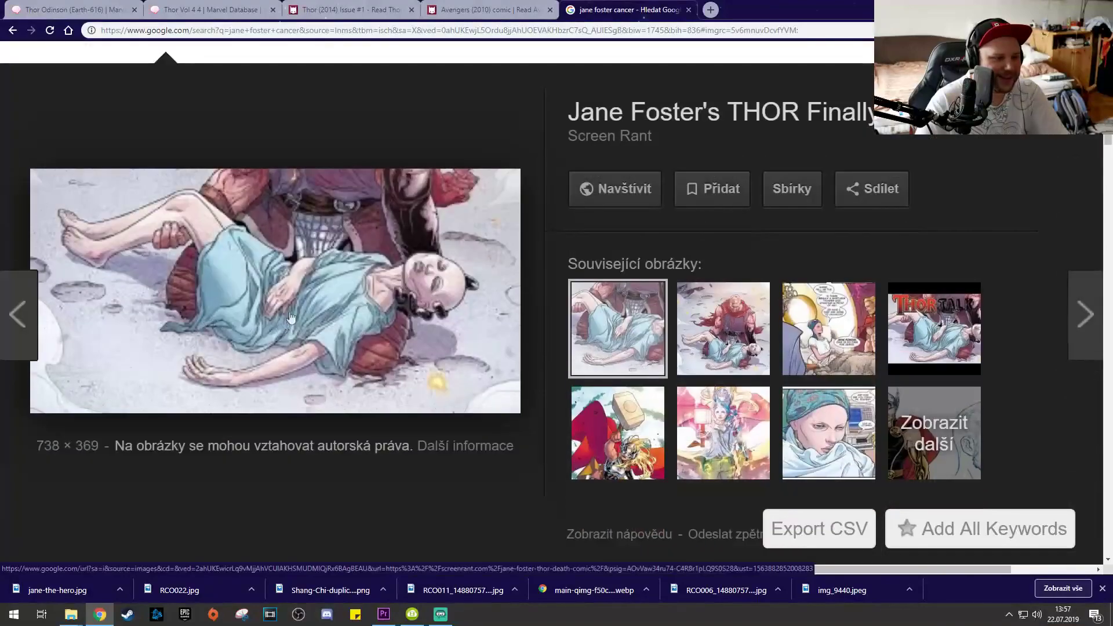
left_click(829, 328)
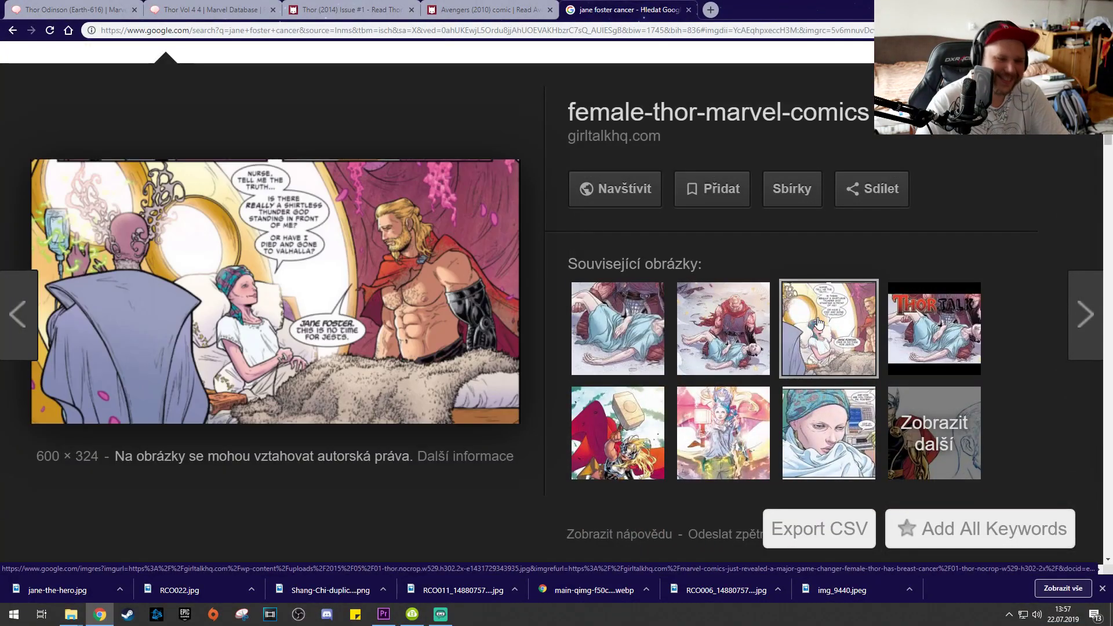
key("Escape")
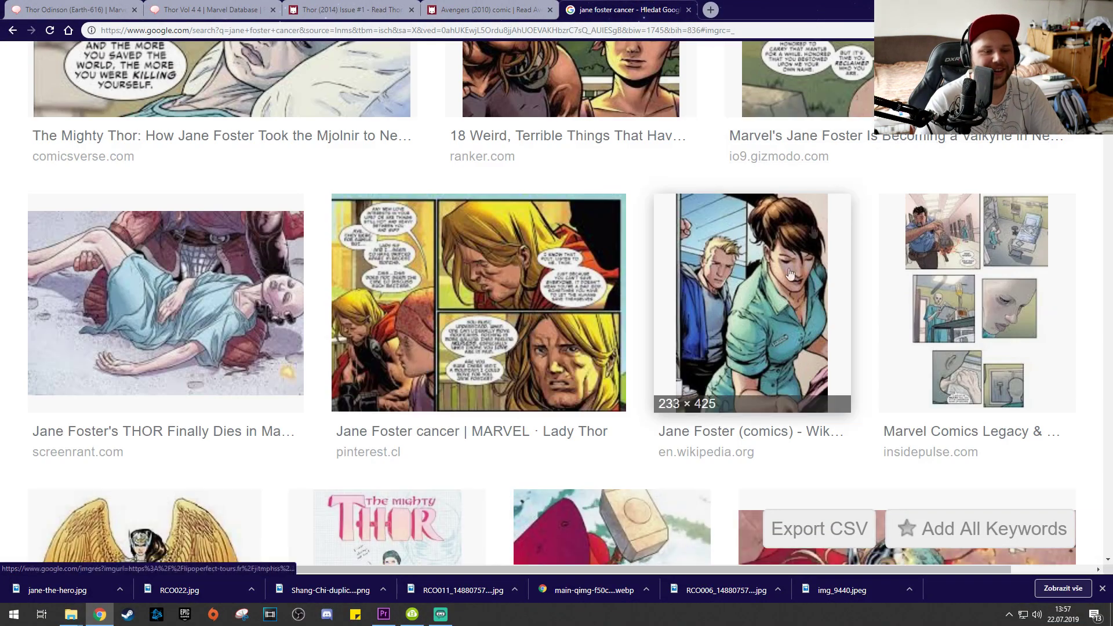
- Find the Newsarama "The Mighty Thor #1" character sheet among the results and open its source article
scroll(636, 411, "down", 3)
scroll(636, 411, "down", 2)
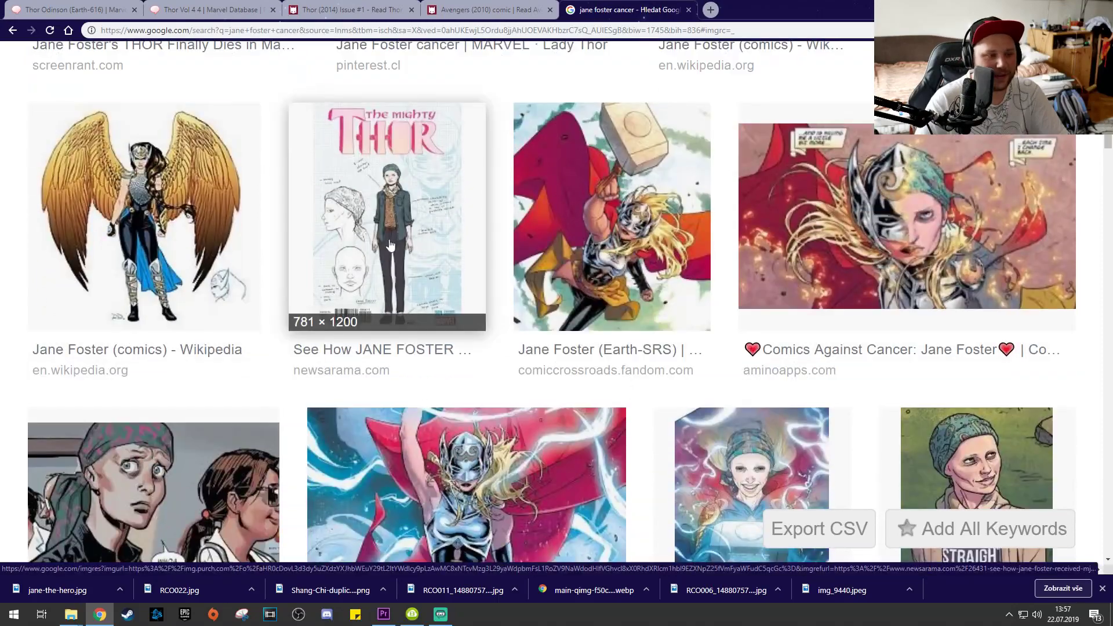
left_click(369, 277)
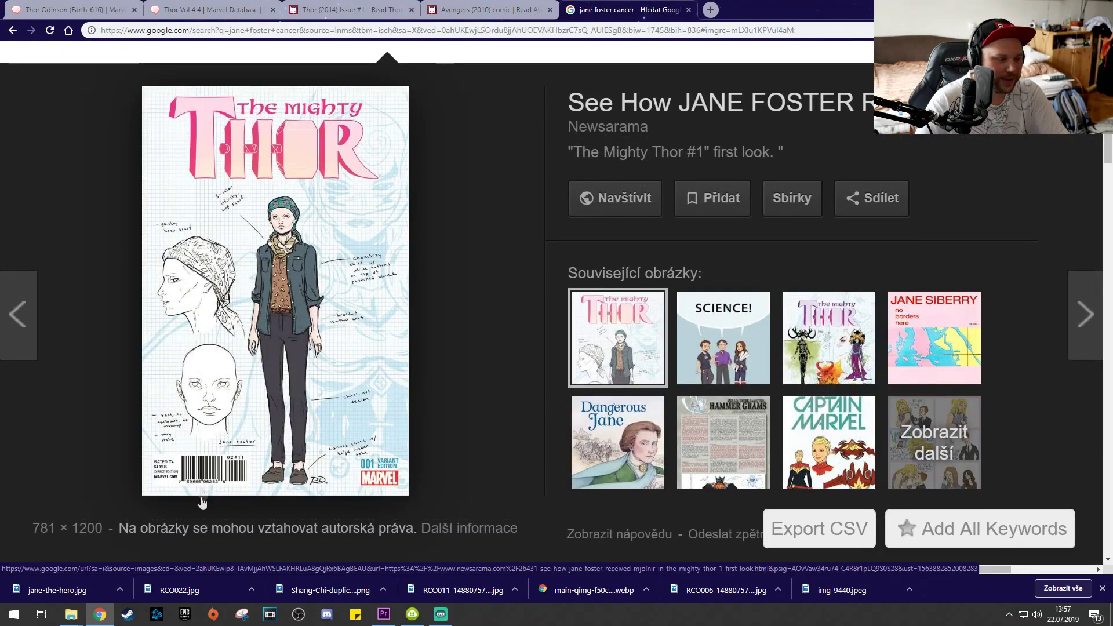
left_click(654, 113)
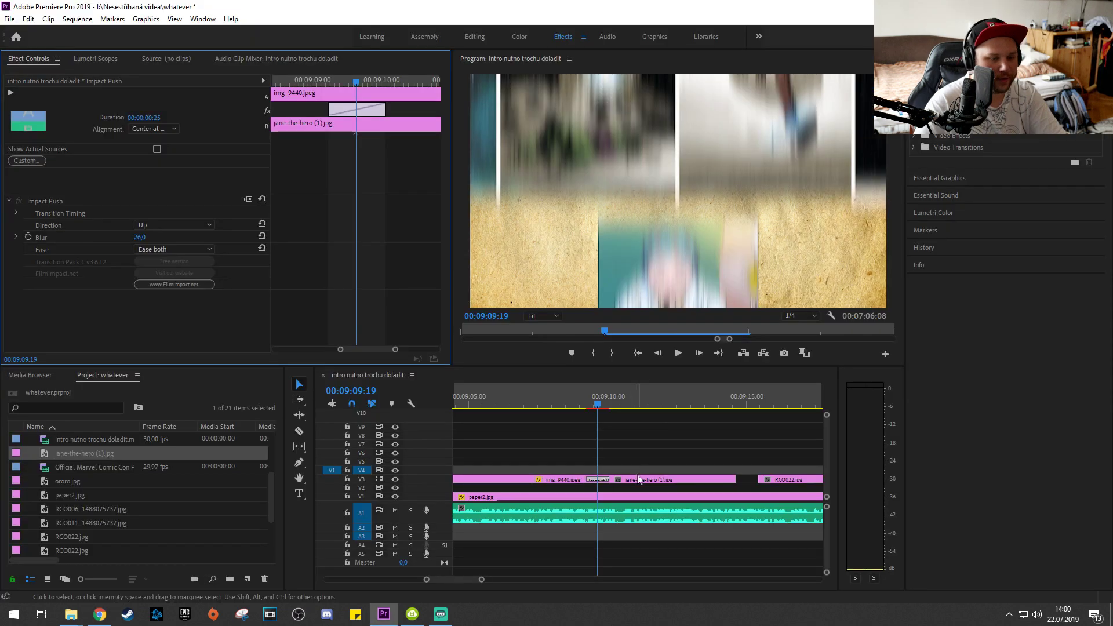
- Scale the jane-the-hero (1).jpg clip to 267 and set its vertical position to 1157
left_click(638, 479)
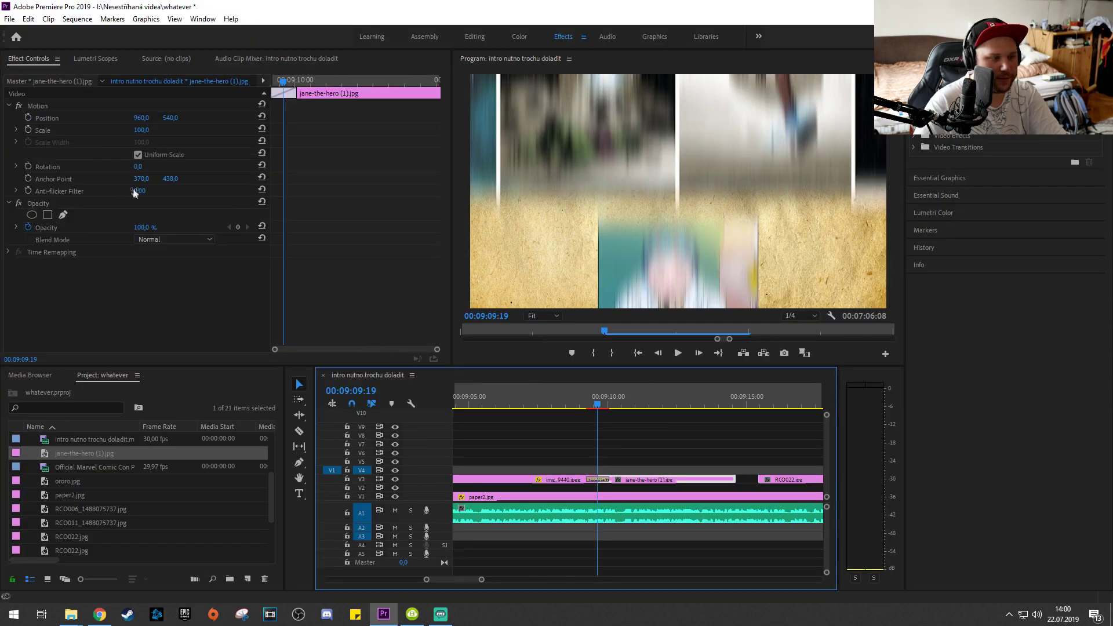
left_click_drag(143, 131, 235, 120)
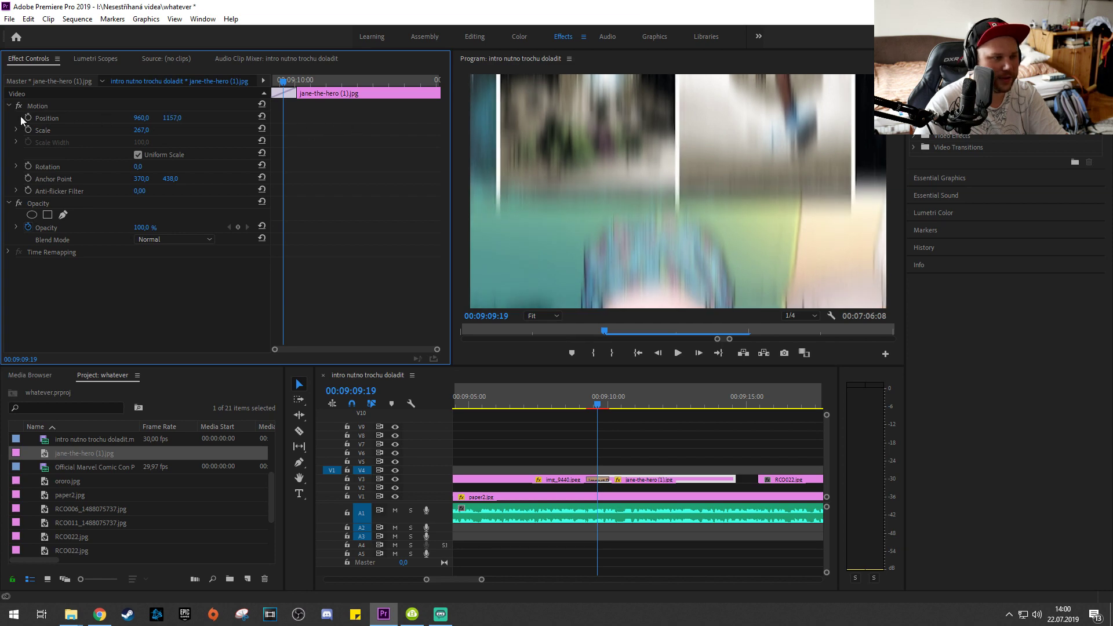
- Check the all-time worldwide grosses on Box Office Mojo in Chrome and return to Premiere Pro
key("alt+Tab")
left_click(829, 31)
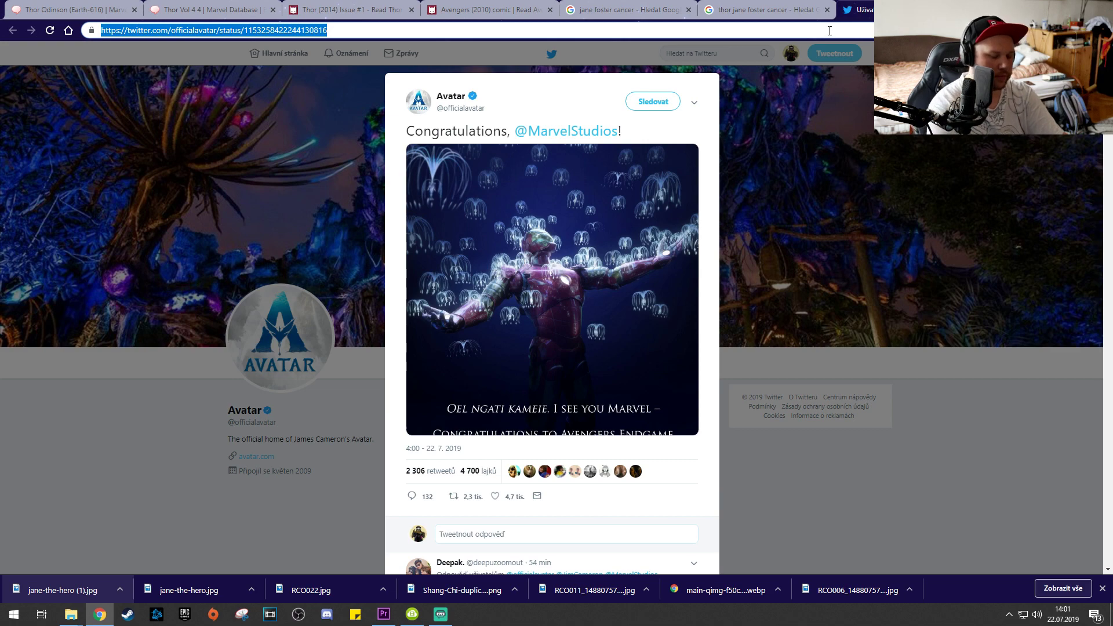
type("box")
key("Return")
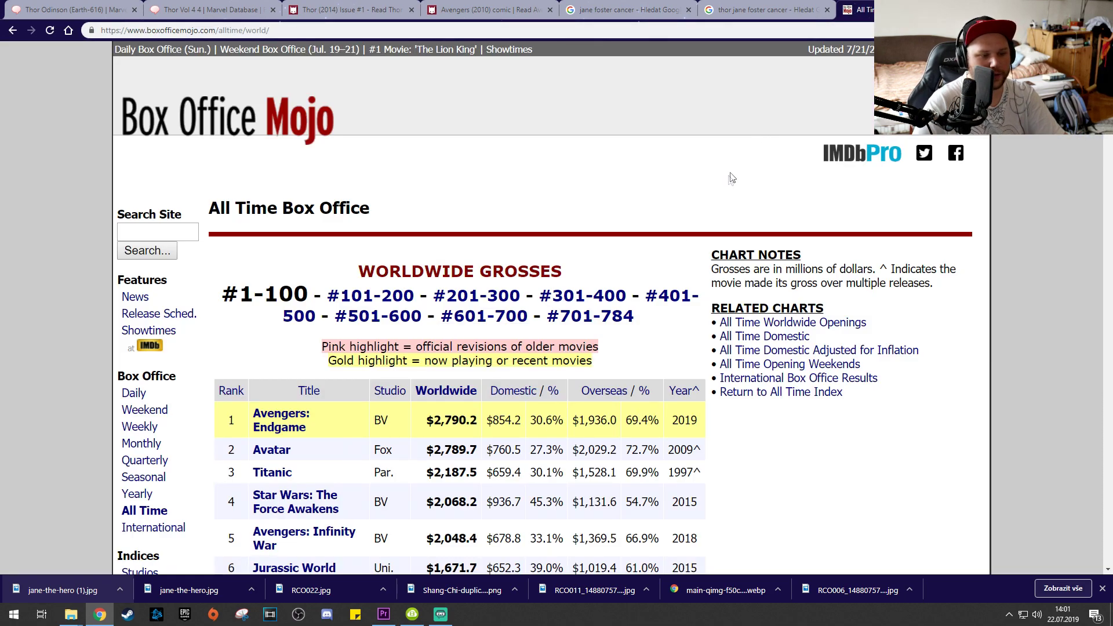
left_click(765, 10)
key("alt+Tab")
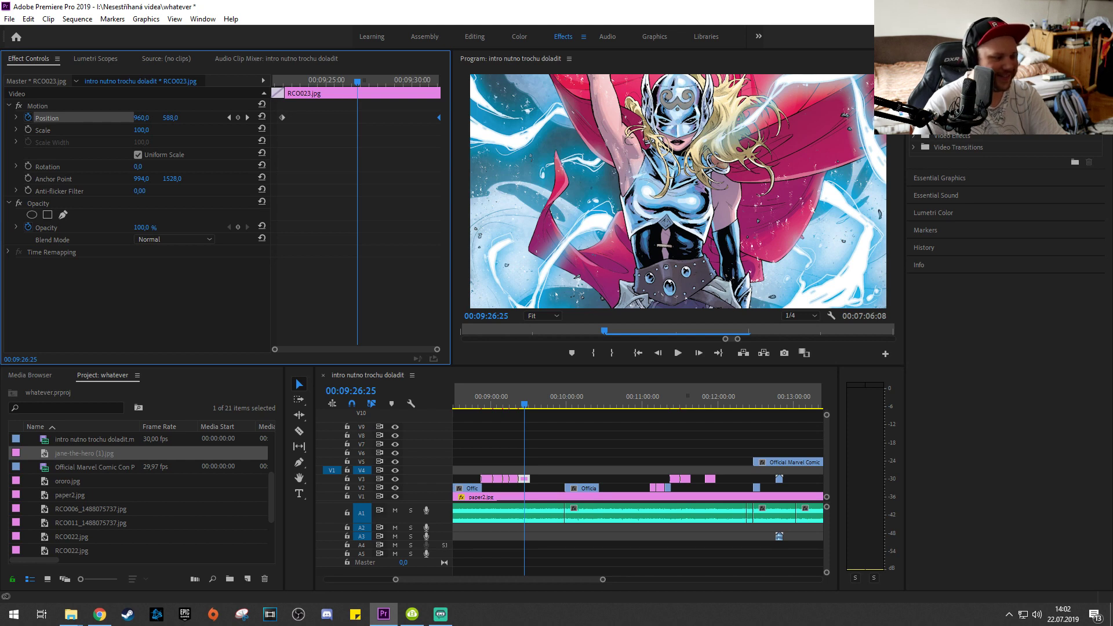
scroll(655, 464, "up", 3)
scroll(667, 464, "up", 2)
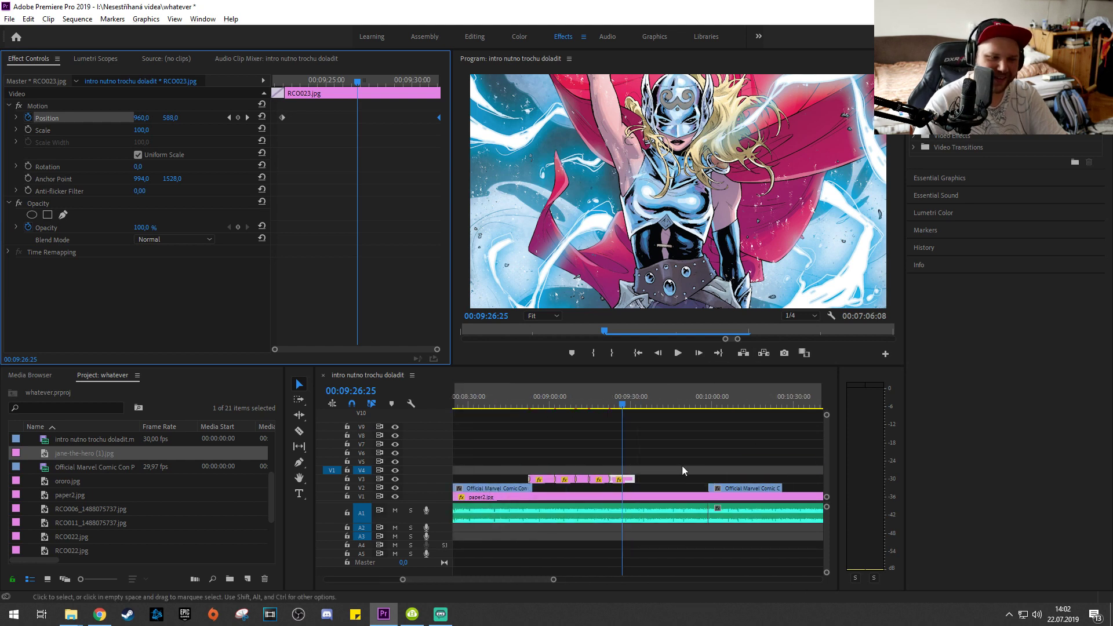
scroll(683, 465, "down", 2)
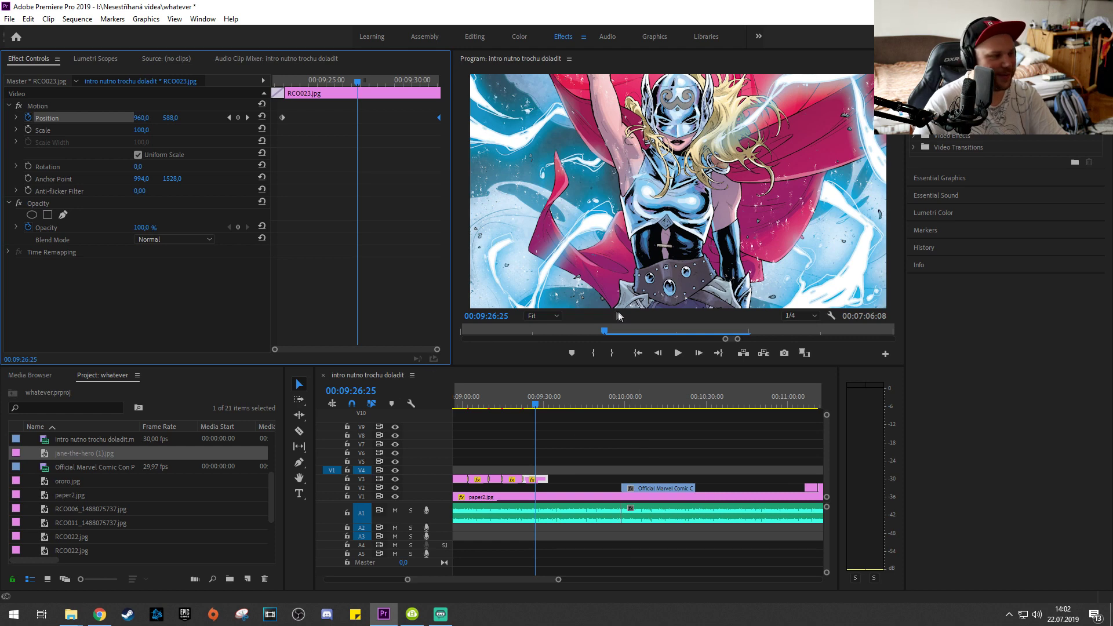
- Switch to Chrome, close both Jane Foster cancer search tabs and open a new empty tab
left_click(99, 614)
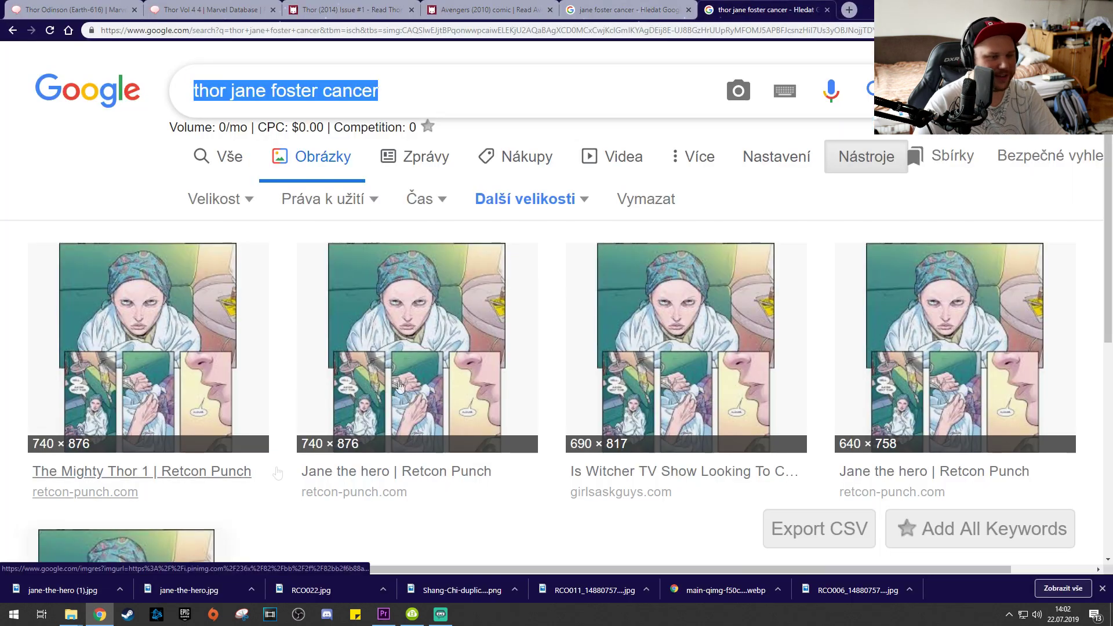
middle_click(794, 5)
middle_click(618, 6)
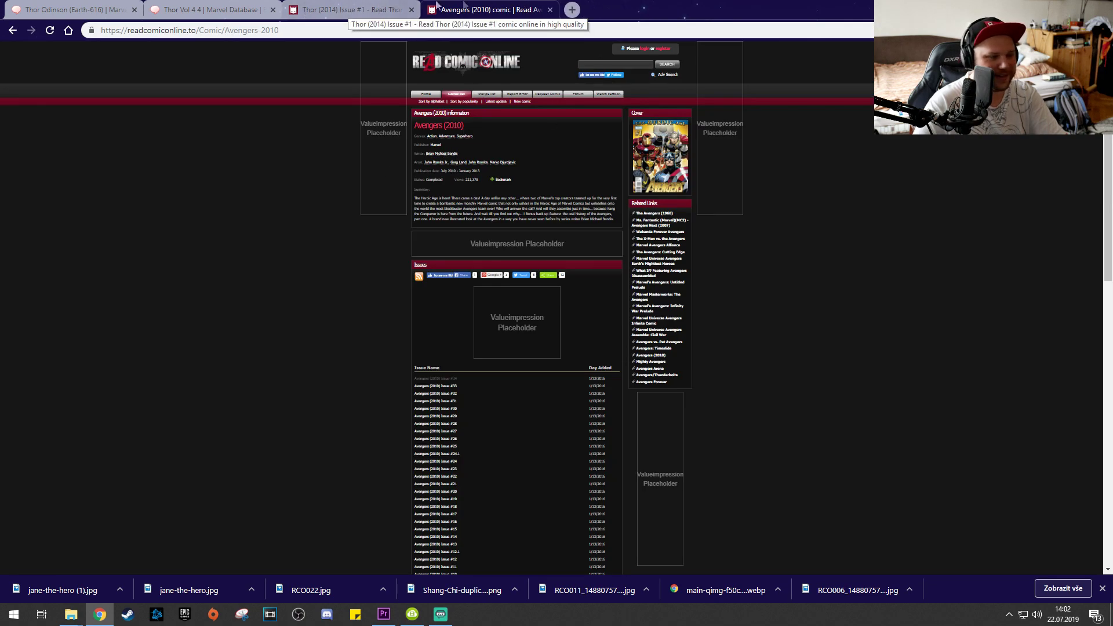
left_click(572, 10)
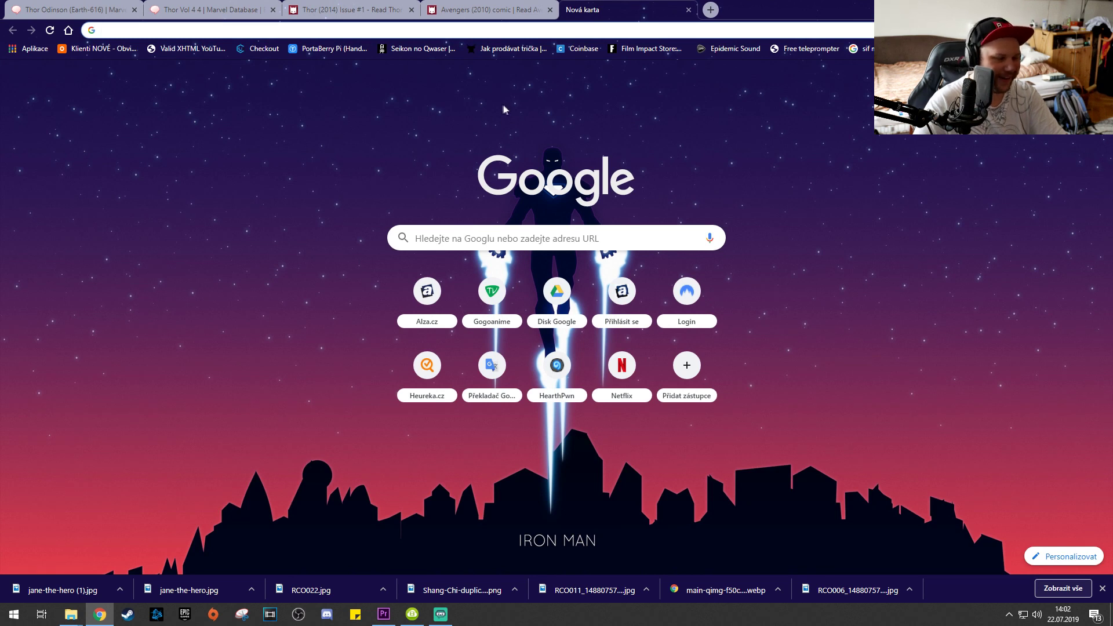
key("alt+Tab")
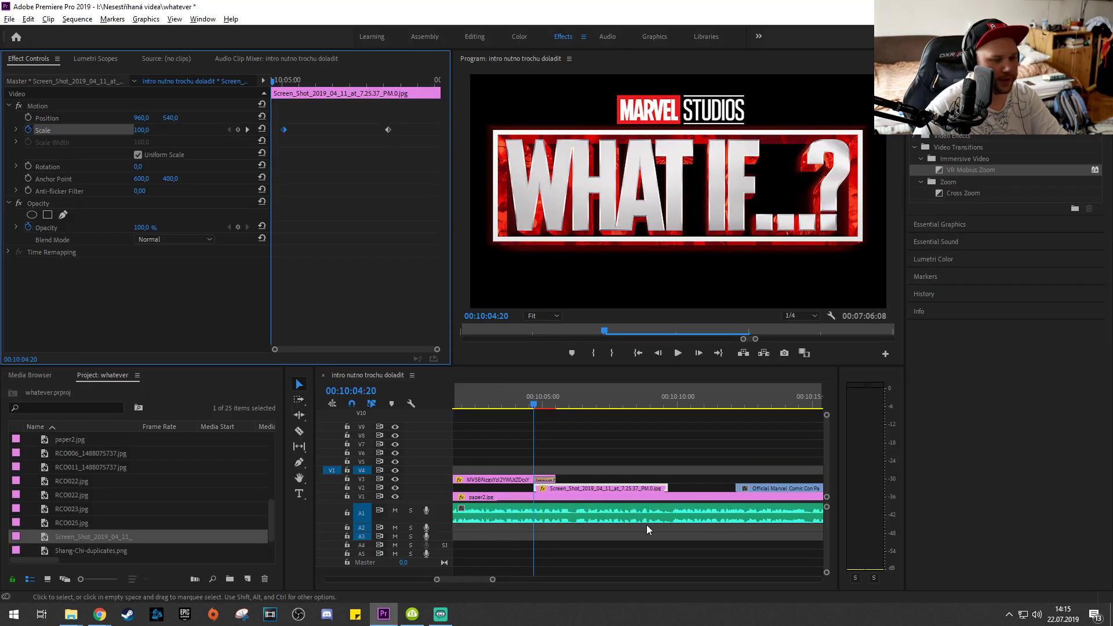
- Play the Premiere Pro sequence from the "What If...?" screenshot clip and look over the clips around and after it
left_click(626, 493)
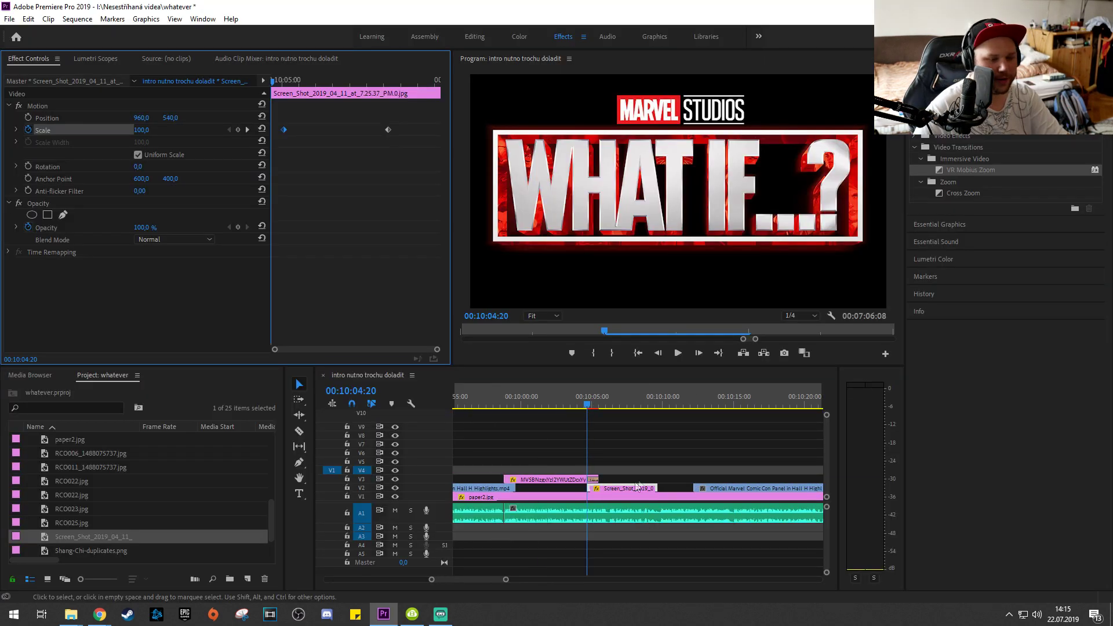
key("space")
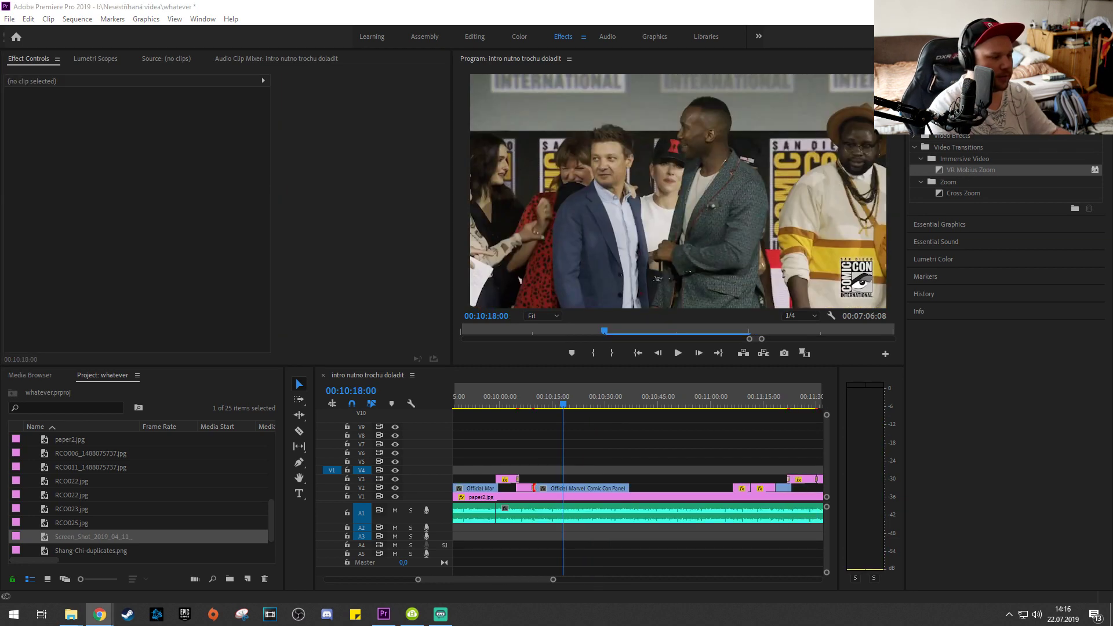
scroll(551, 470, "down", 4)
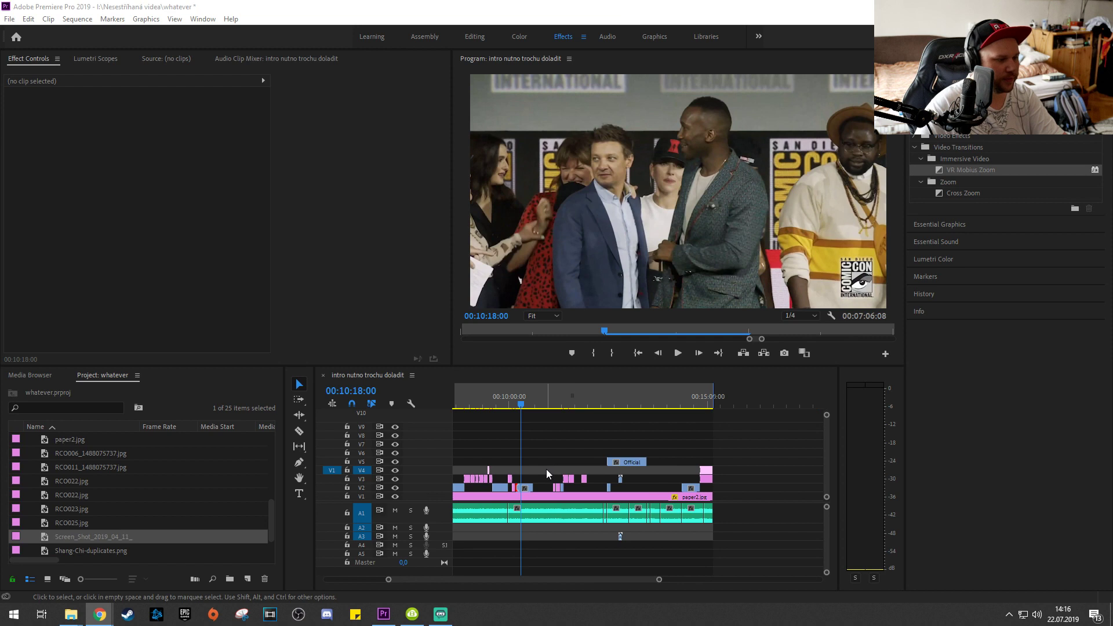
scroll(546, 469, "up", 2)
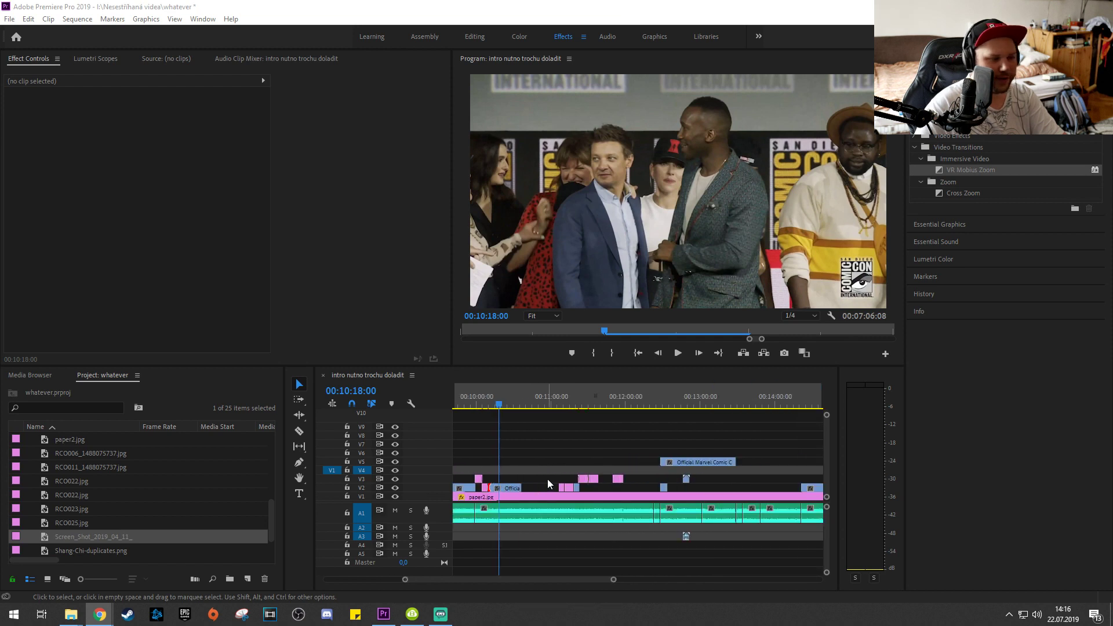
scroll(548, 479, "down", 2)
scroll(523, 396, "up", 2)
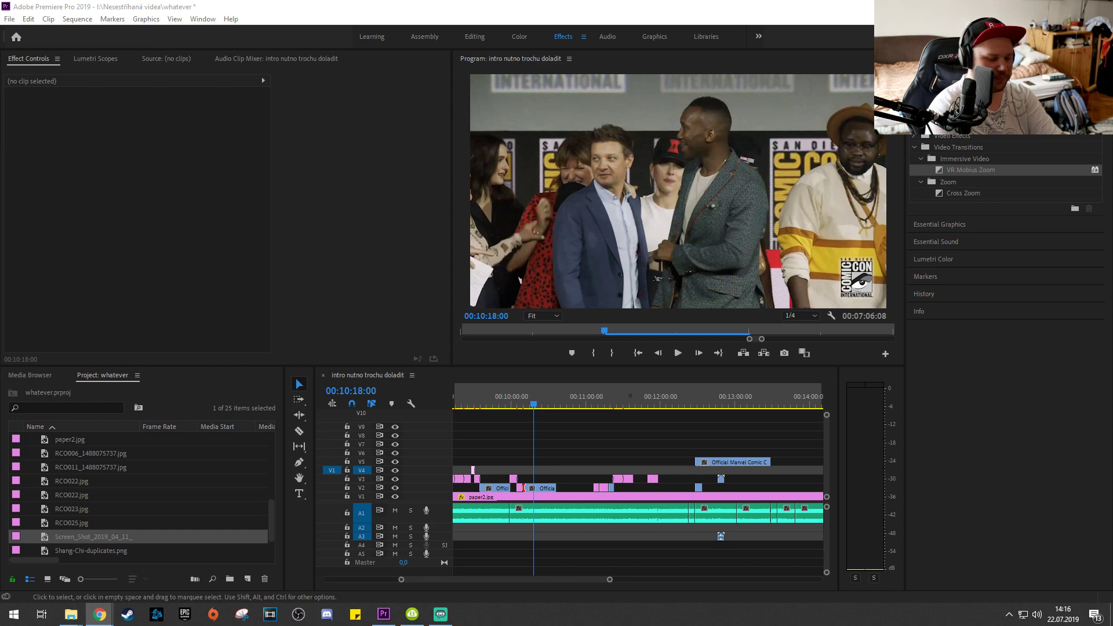
- Switch to the "blade comic" image results in Chrome and preview the Blade (2006-2007) cover and the 9GAG Infinity Blade comic
key("alt+Tab")
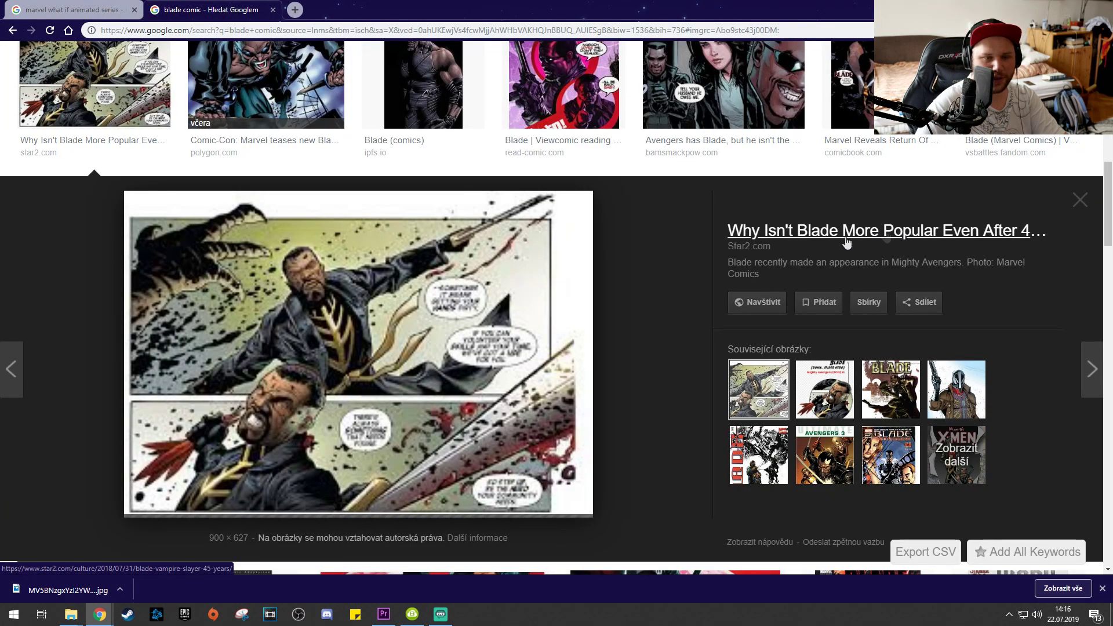
left_click(910, 386)
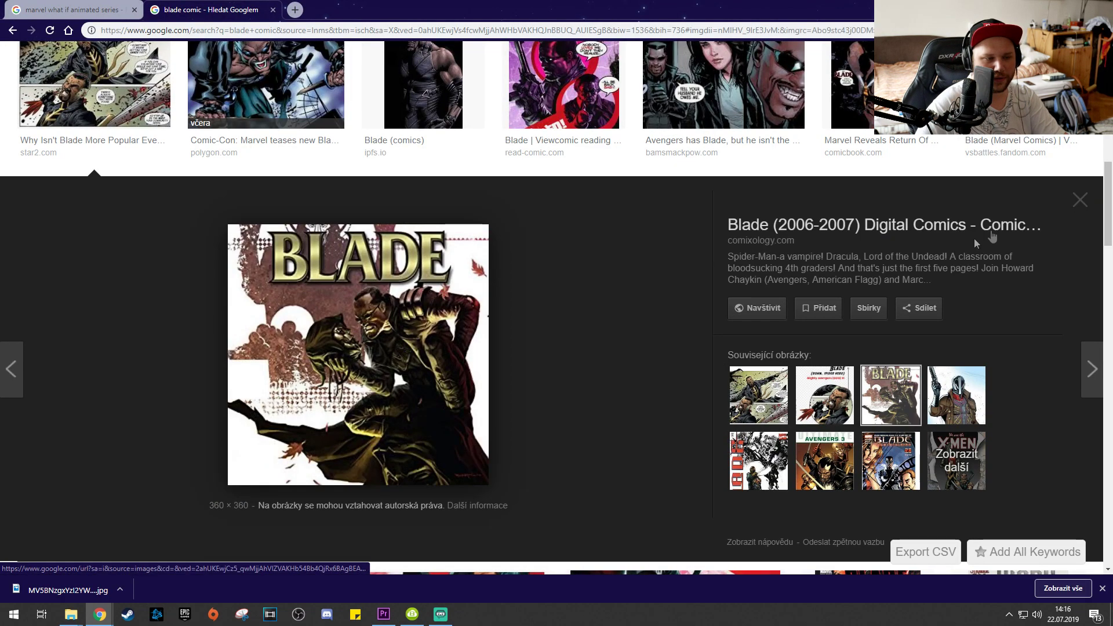
left_click(1079, 200)
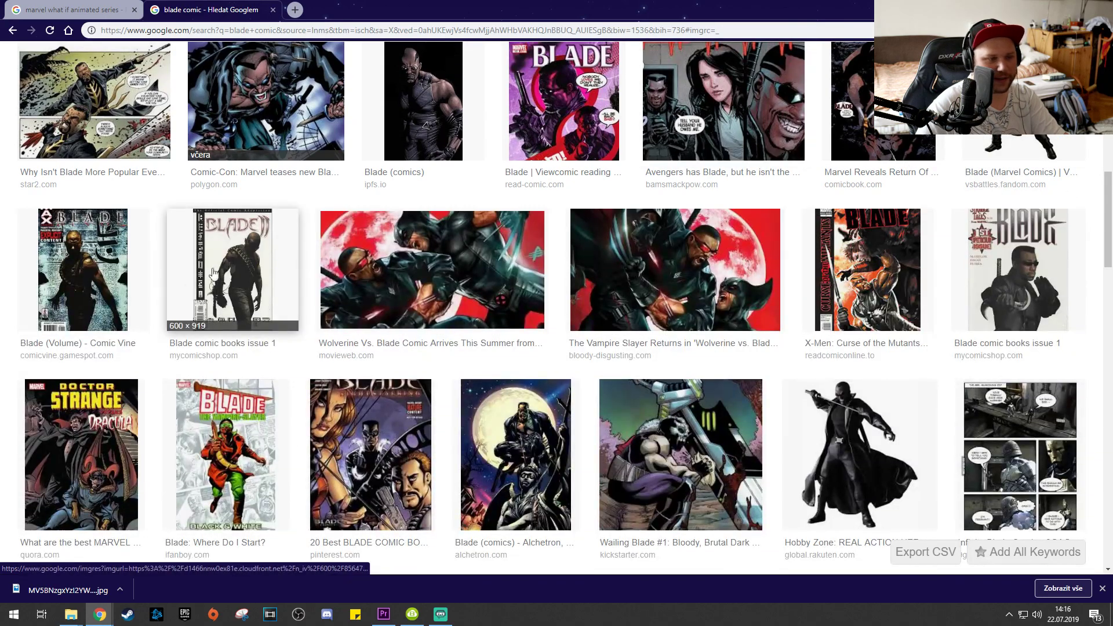
scroll(416, 418, "down", 4)
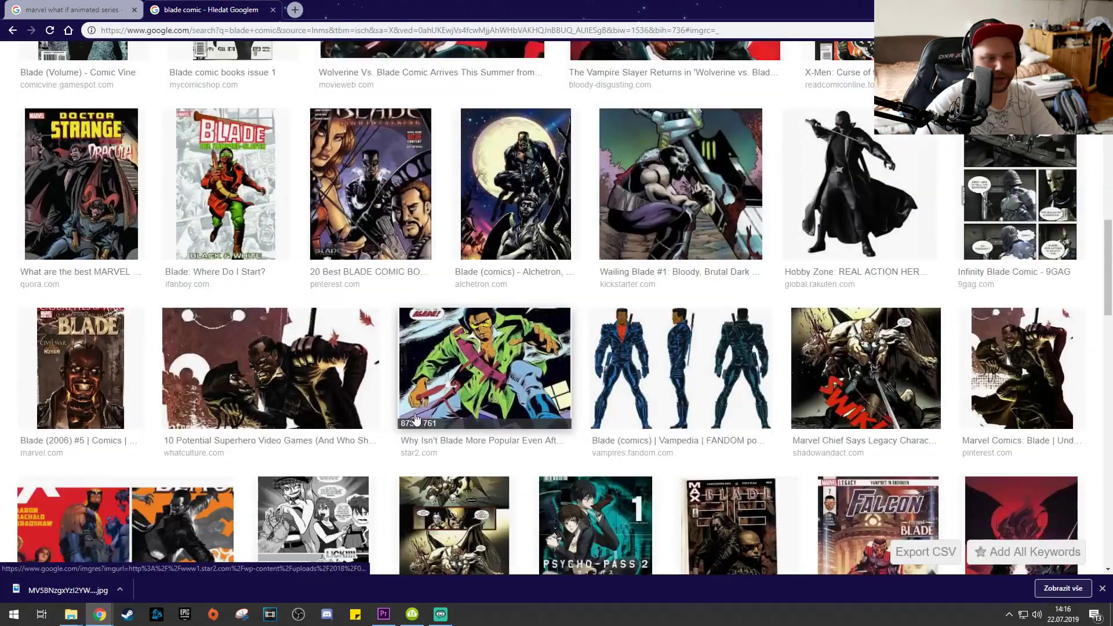
left_click(1003, 202)
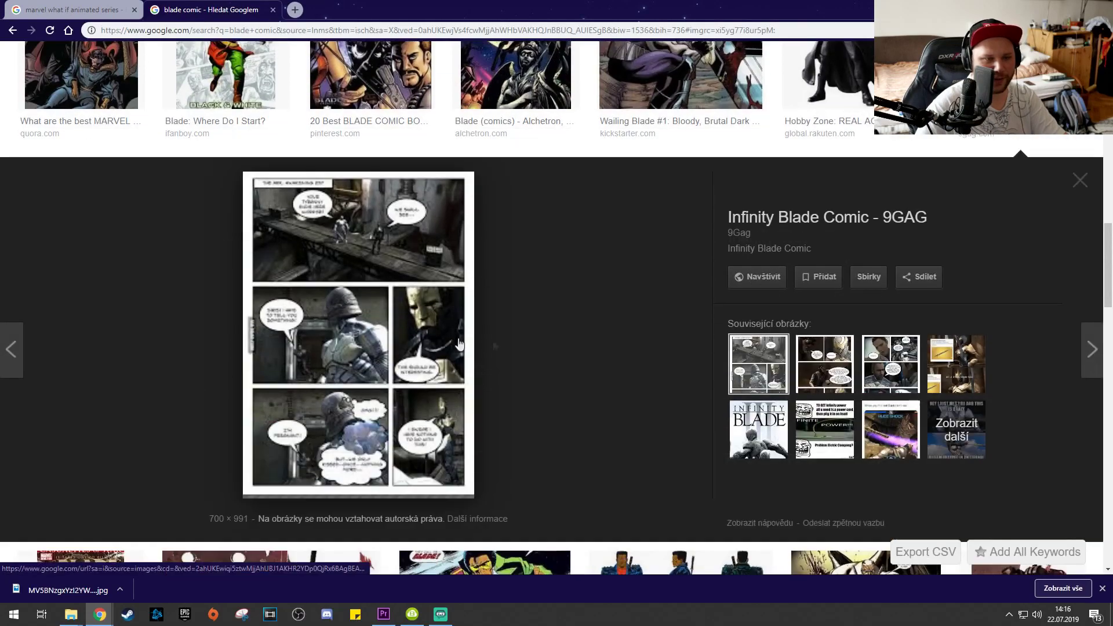
left_click(1079, 180)
- View the Shadow and Act Blade image, close it and choose the comicnewbies.com "Blade (Curse Of The Muta…" image
scroll(696, 248, "down", 2)
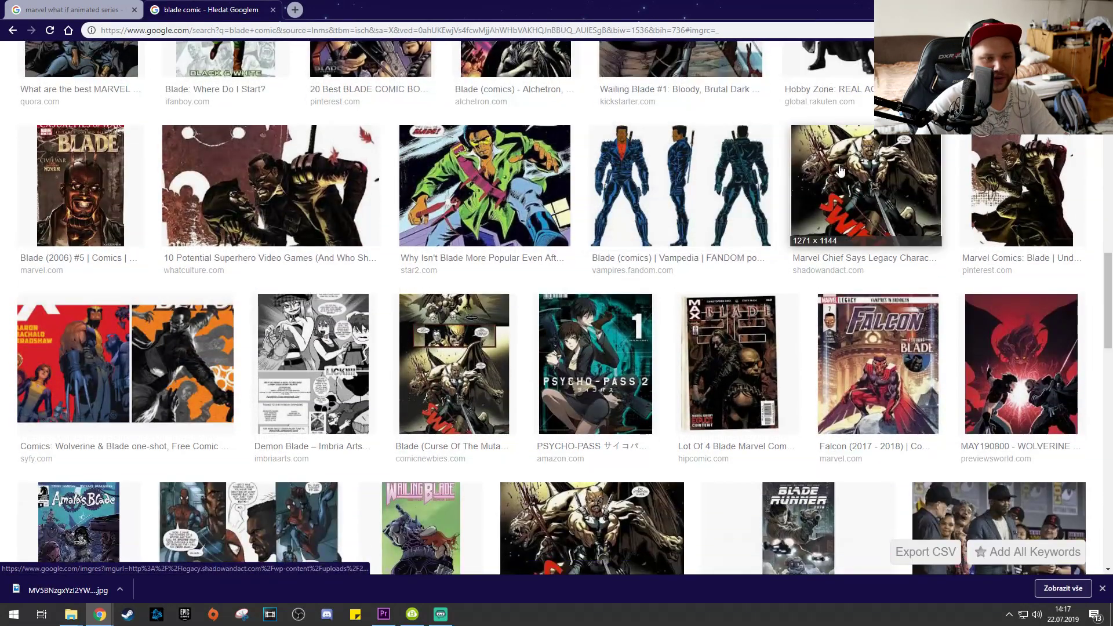
left_click(878, 171)
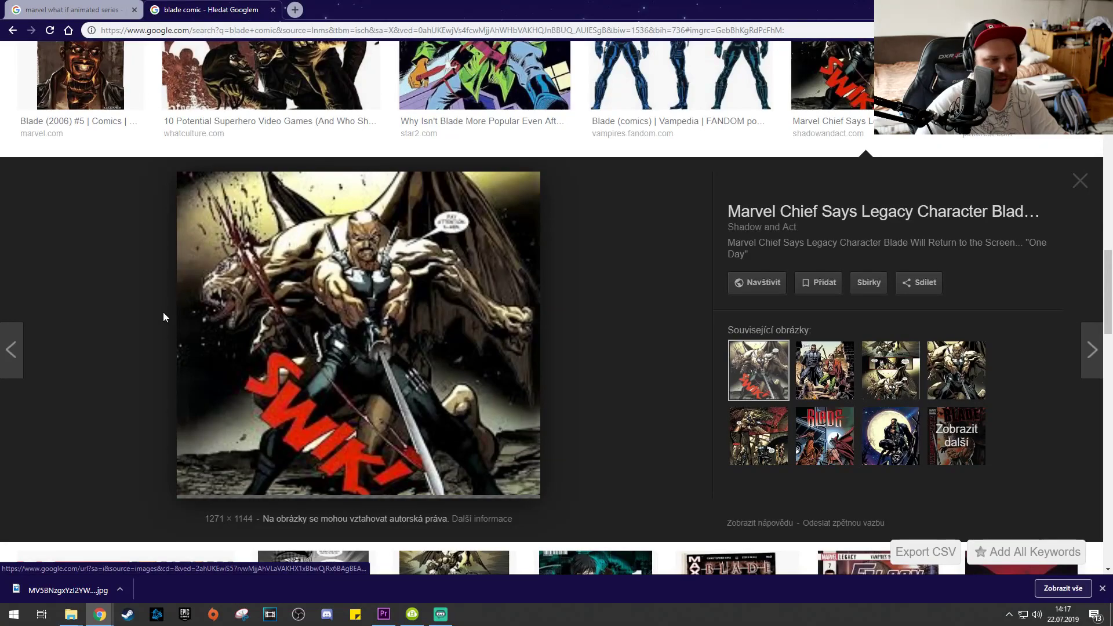
left_click(1071, 184)
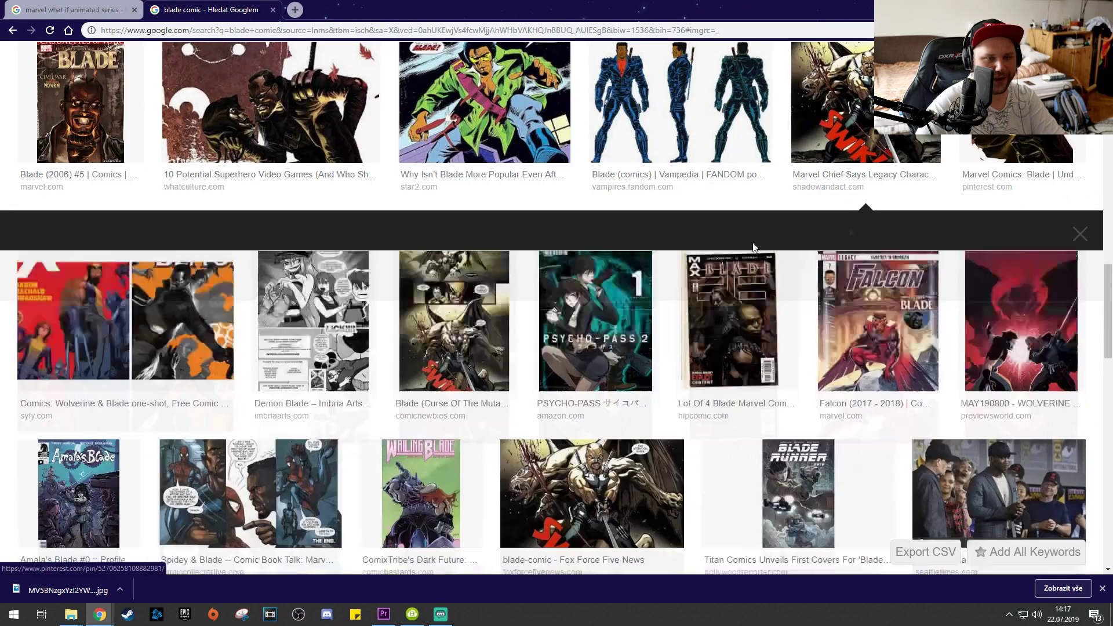
left_click(442, 284)
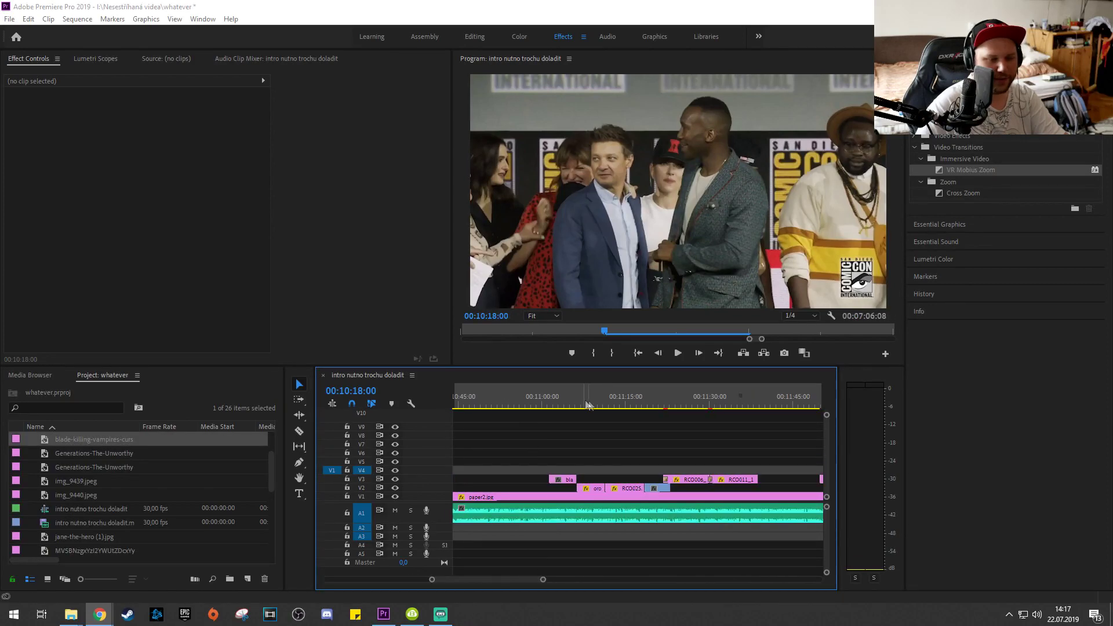
- Move the Premiere Pro sequence playhead to 00:11:14:02, over the RCO025.jpg clip
left_click(589, 399)
scroll(617, 481, "up", 3)
left_click(630, 402)
left_click_drag(632, 401, 630, 401)
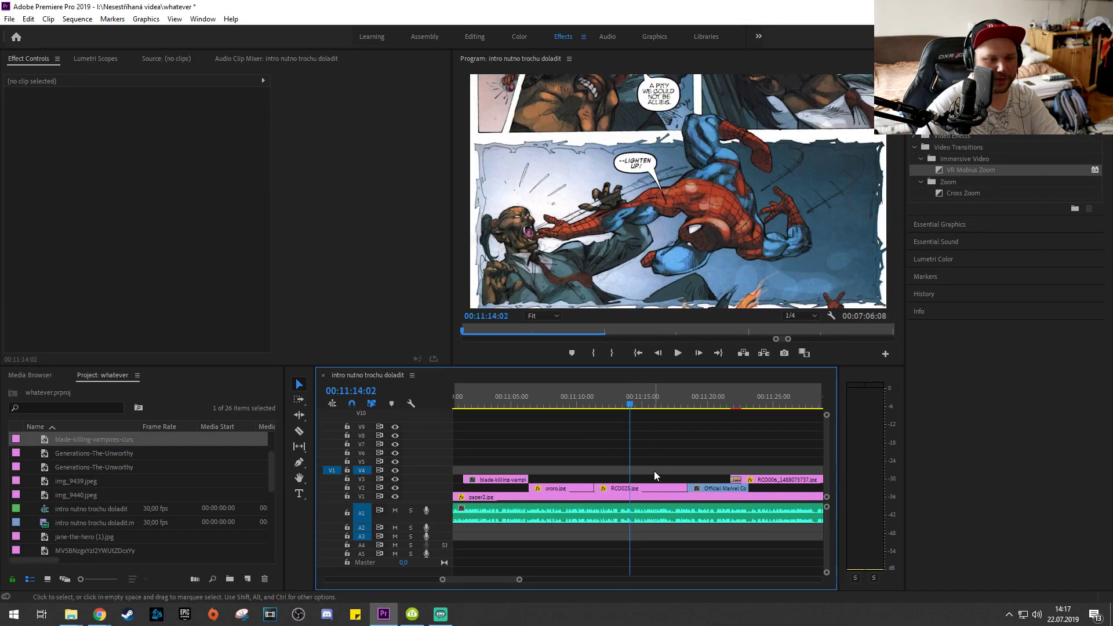
- Move the blade-killing-vampires clip from track V3 to V2, directly before ororo.jpg, and switch back to Chrome
left_click(505, 482)
left_click_drag(505, 481, 505, 489)
scroll(595, 444, "up", 3)
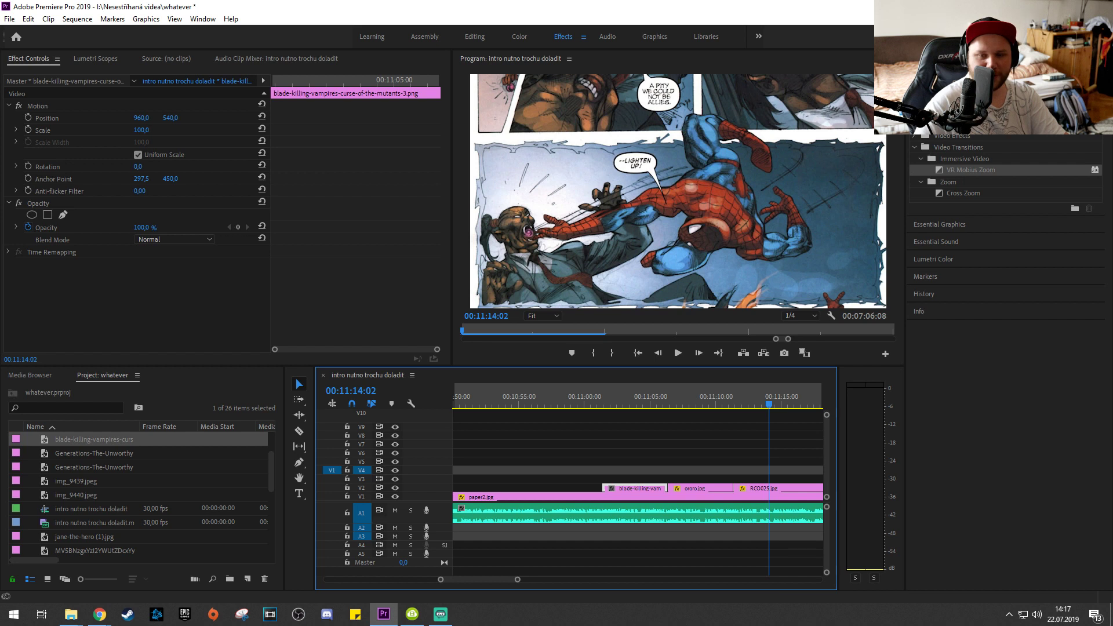
key("alt+Tab")
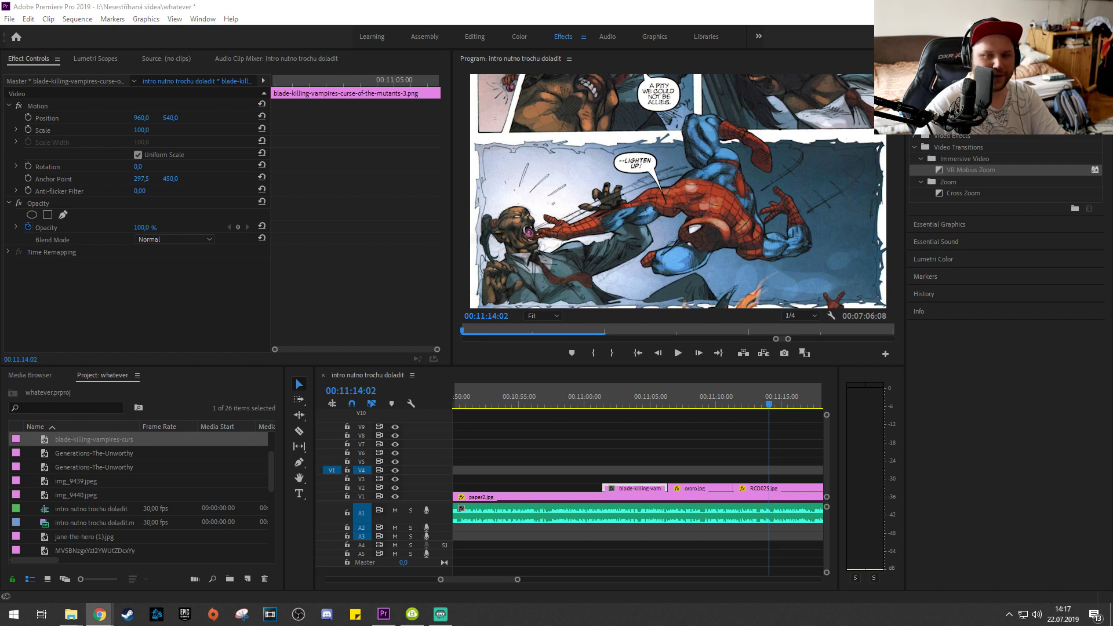
- Switch to Chrome and open the YouTube home page
scroll(630, 471, "down", 3)
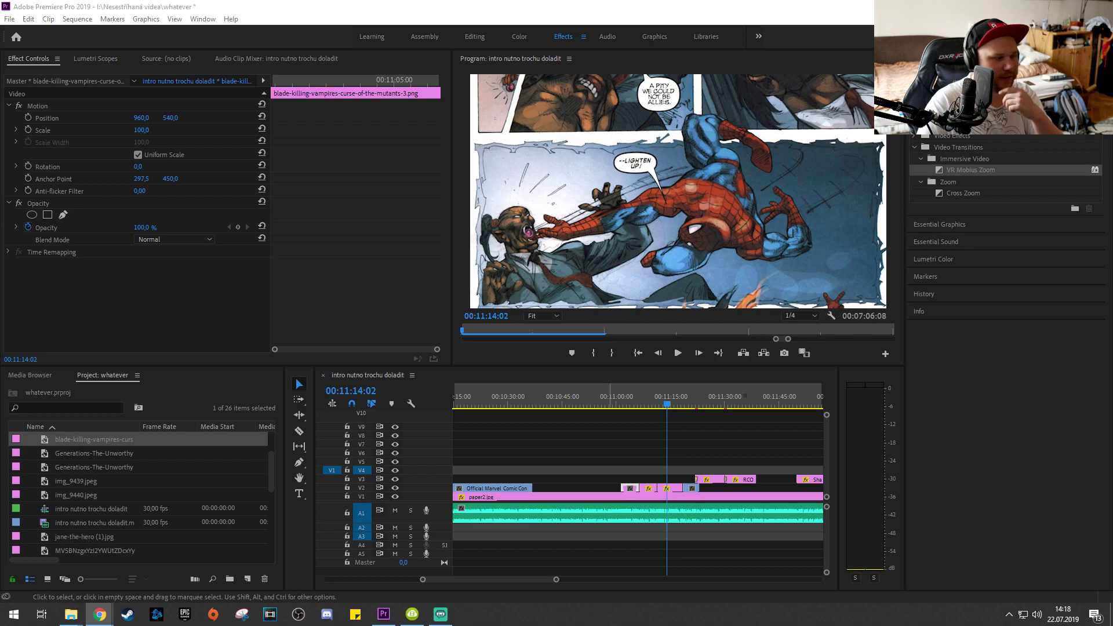
key("alt+Tab")
left_click_drag(479, 55, 422, 1)
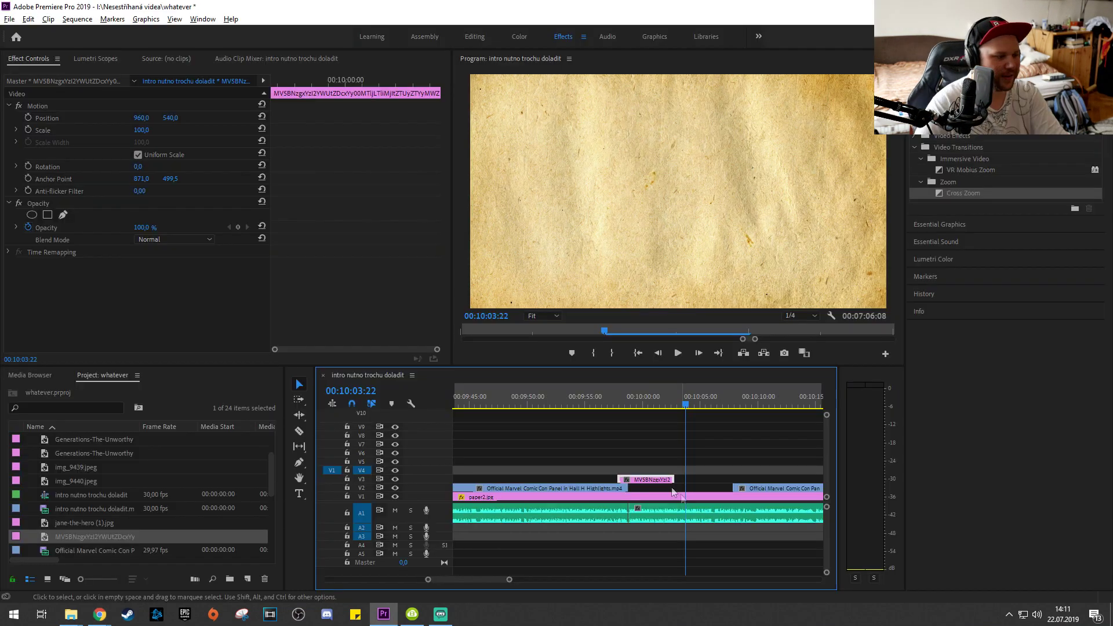
- Move the sequence playhead to 00:09:59:14, over the What If...? image clip on V3, and choose the VR Mobius Zoom transition
left_click(672, 482)
left_click(588, 400)
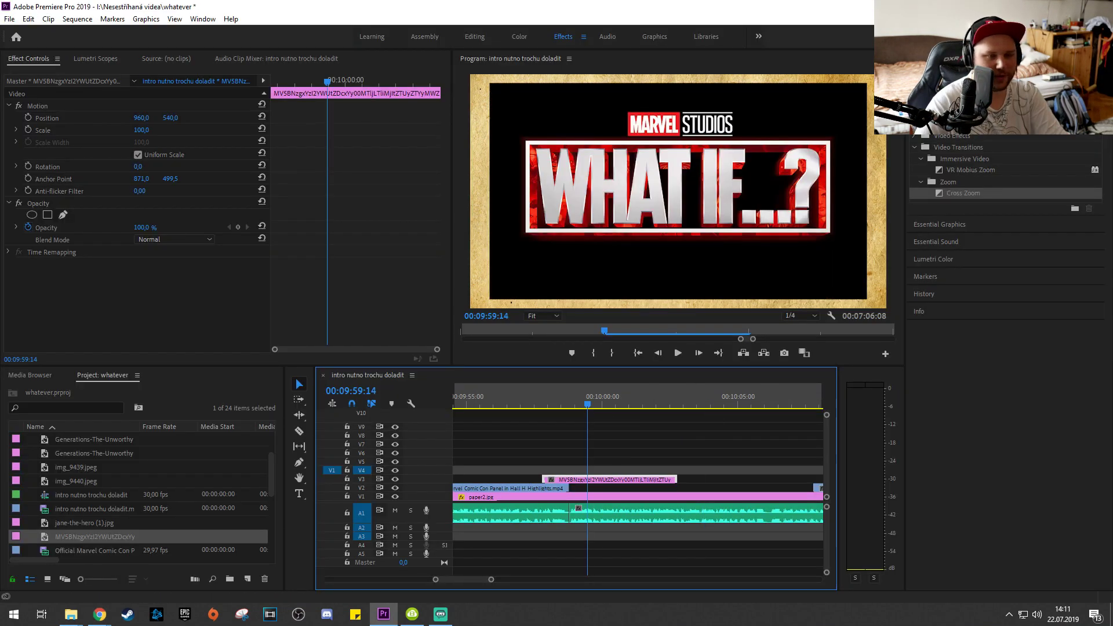
left_click(979, 167)
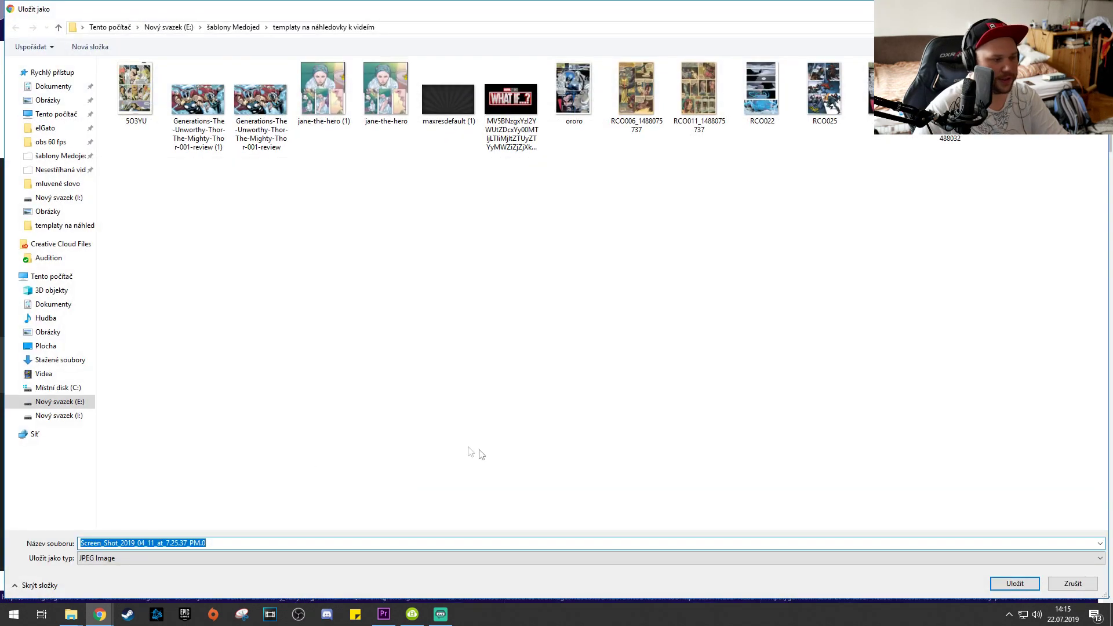
- Save Screen_Shot_2019_04_11_at_7.25.37_PM.0 as a JPEG and place it on track V3 at about 00:10:23, over the second Comic Con clip
left_click(1014, 583)
left_click_drag(80, 587, 708, 479)
scroll(632, 457, "down", 5)
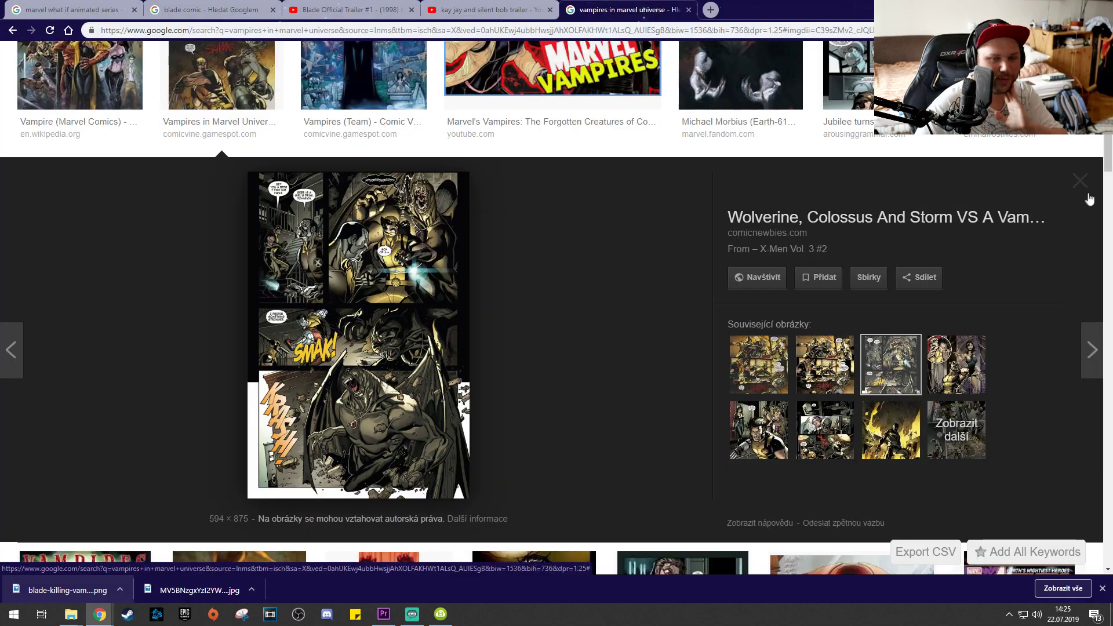
left_click(1089, 199)
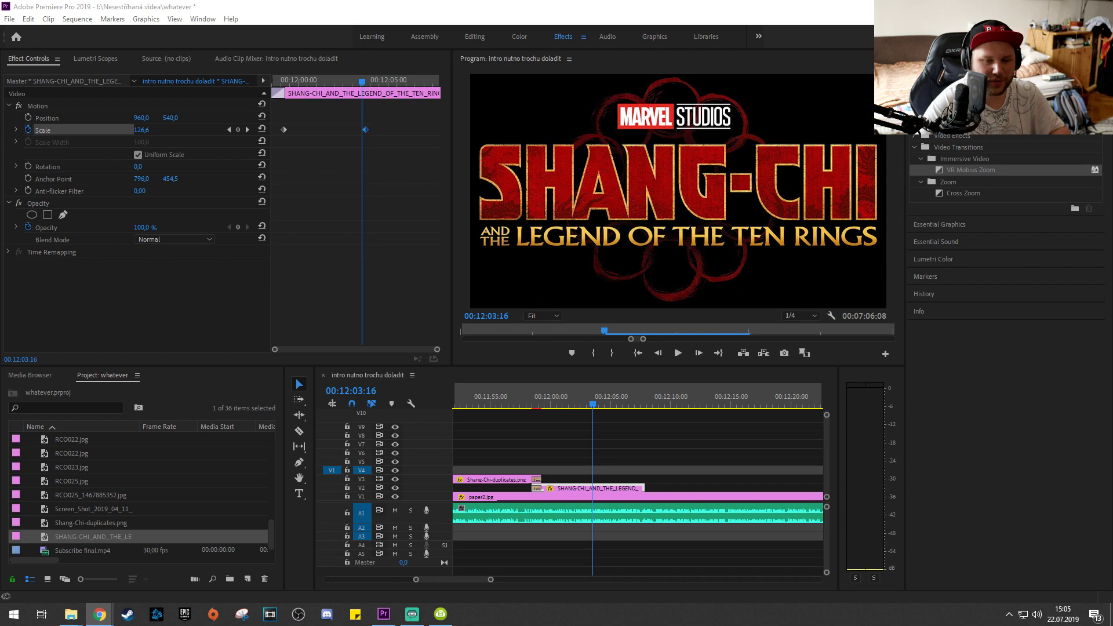
- Search Google by image for the Iron Man versus Mandarin comic picture and show all its available sizes
left_click_drag(997, 366, 642, 480)
left_click(637, 480)
left_click(177, 224)
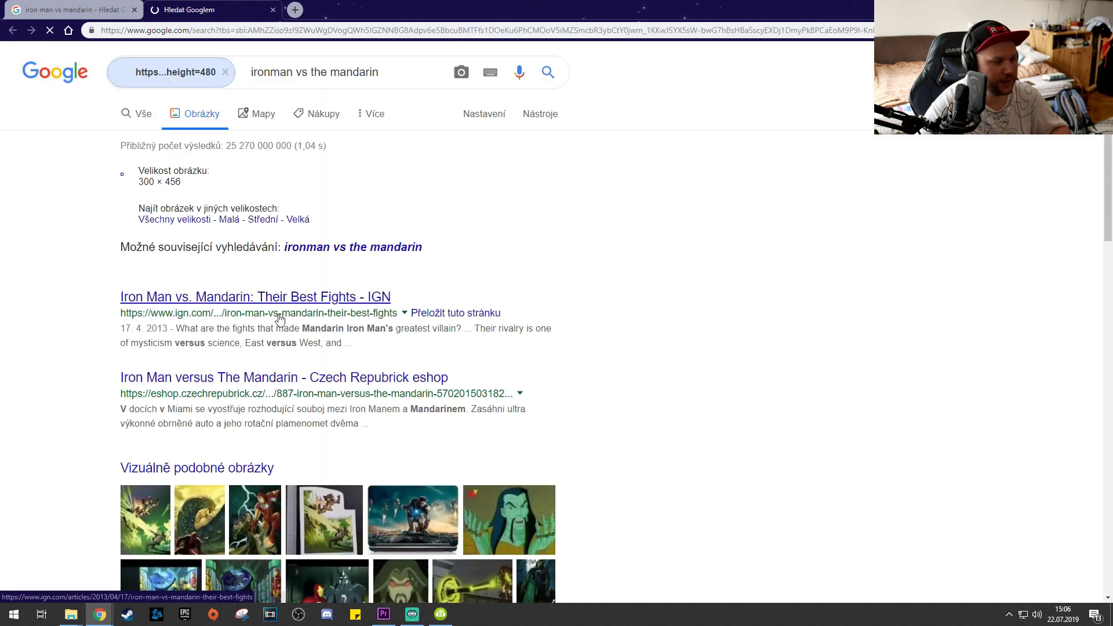
left_click(212, 220)
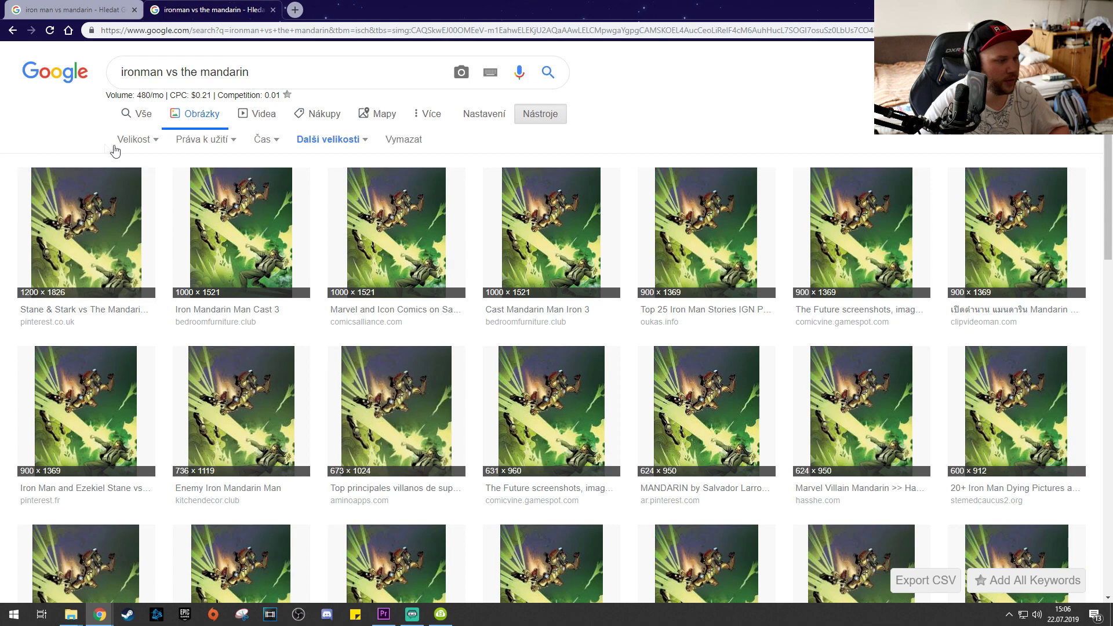
- Save the 1200 × 1826 "Stane & Stark vs The Mandarin" image as a JPEG under its suggested name and switch to Premiere Pro
left_click(86, 232)
right_click(367, 356)
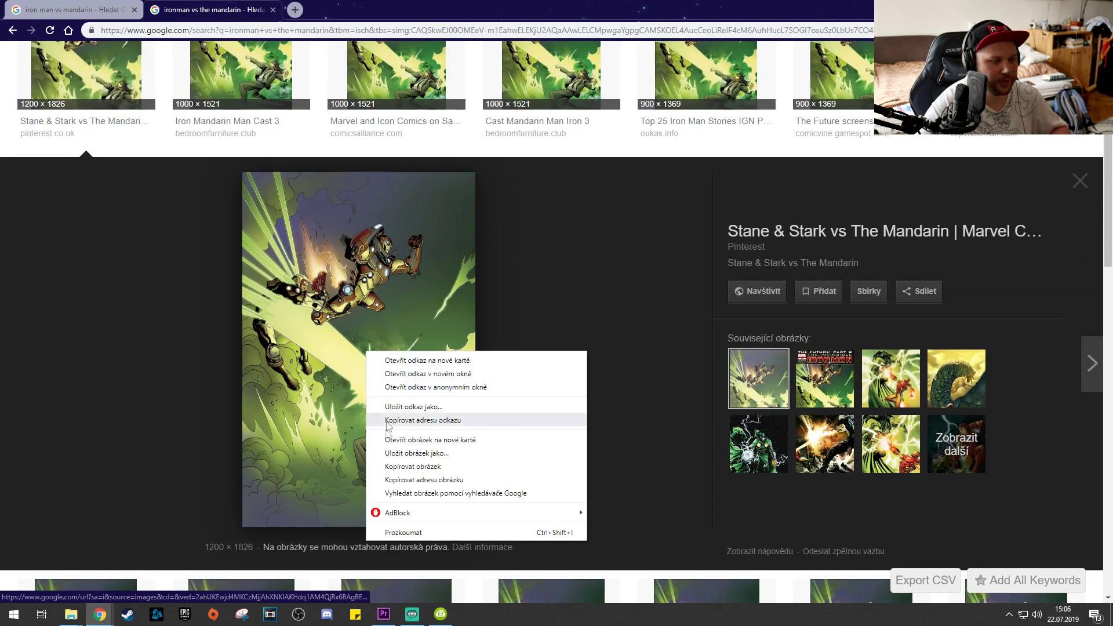
left_click(407, 452)
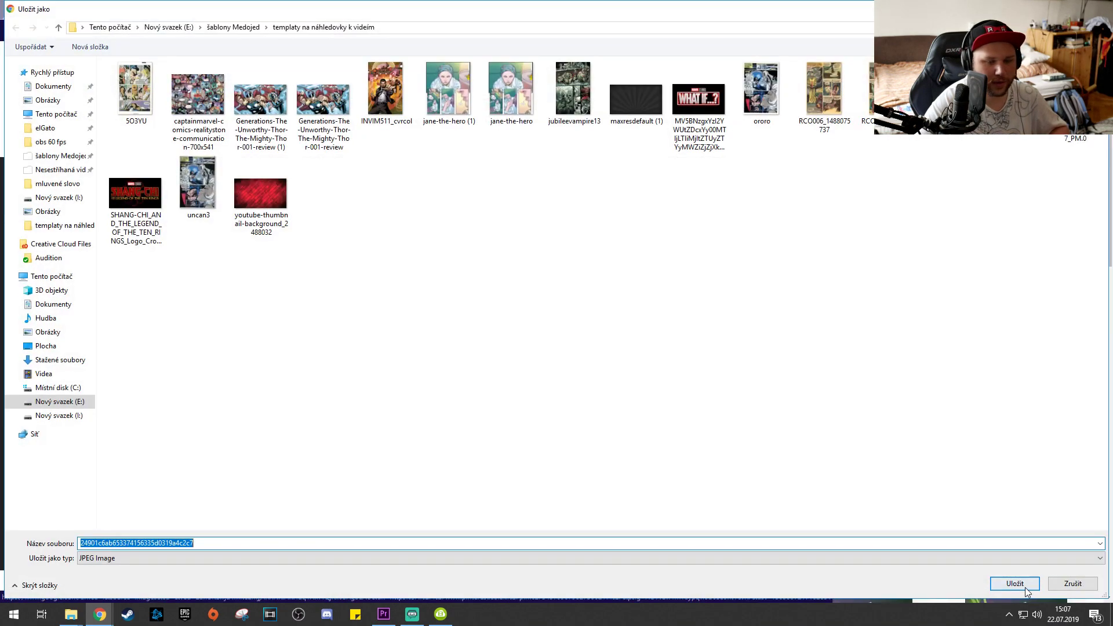
left_click(1025, 587)
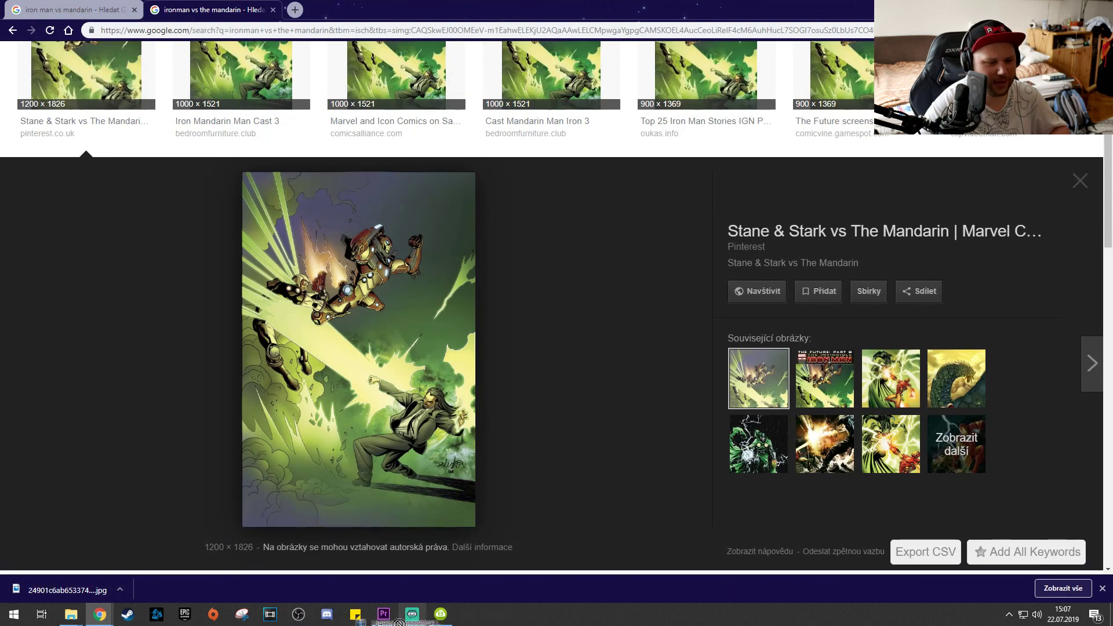
left_click(383, 614)
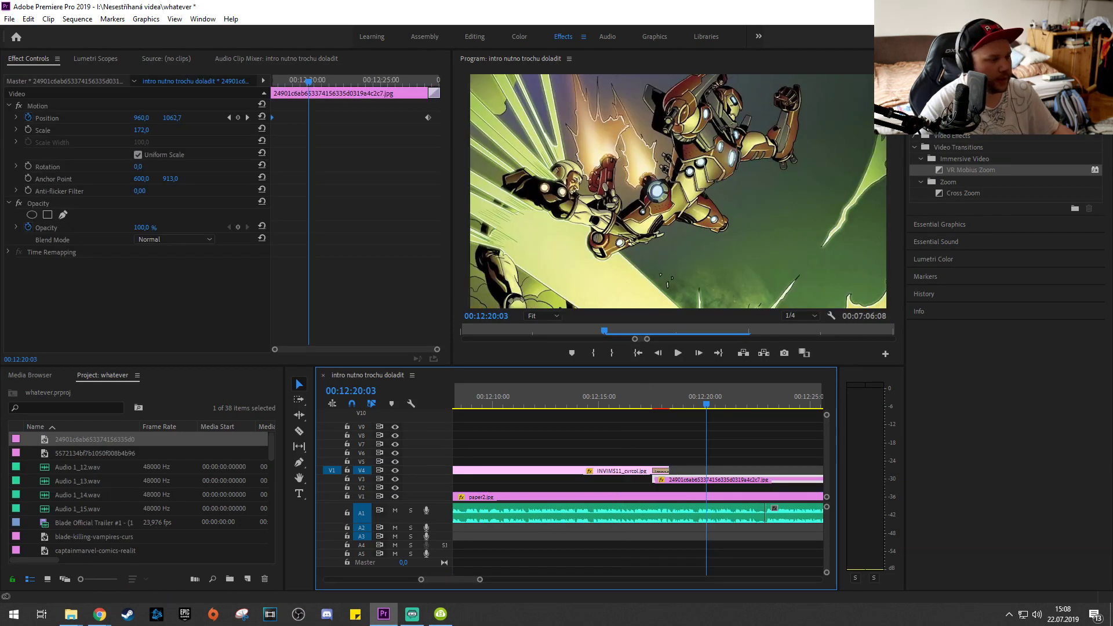
- View the whole sequence and move the playhead to 00:14:27:17, over the Comic Con footage near its end
key("minus")
key("minus")
key("minus")
key("minus")
key("minus")
left_click(649, 398)
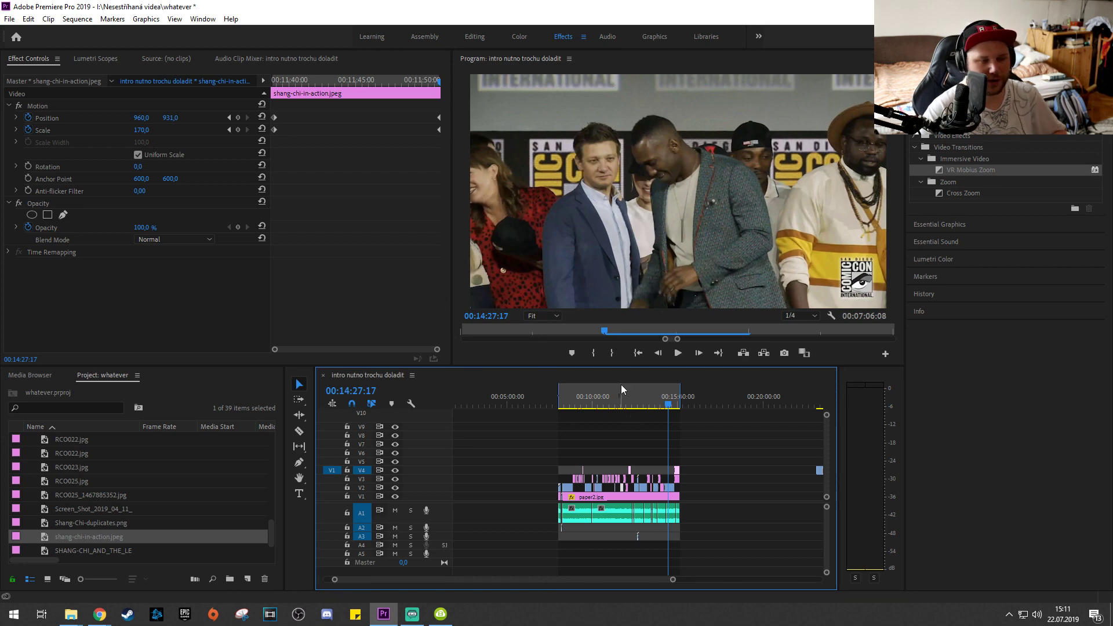
- Move the sequence playhead back to 00:09:17:25, over the RCO022.jpg clip on V3
key("equal")
key("equal")
key("equal")
scroll(667, 438, "up", 4)
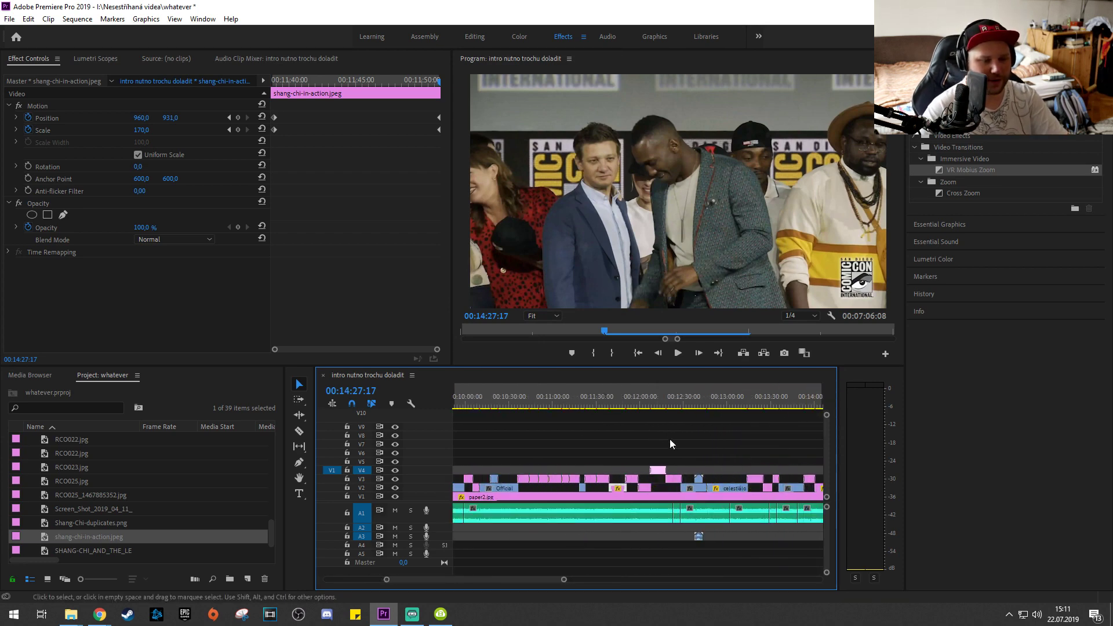
left_click(570, 394)
scroll(586, 439, "up", 2)
left_click(590, 398)
left_click(634, 397)
key("equal")
key("equal")
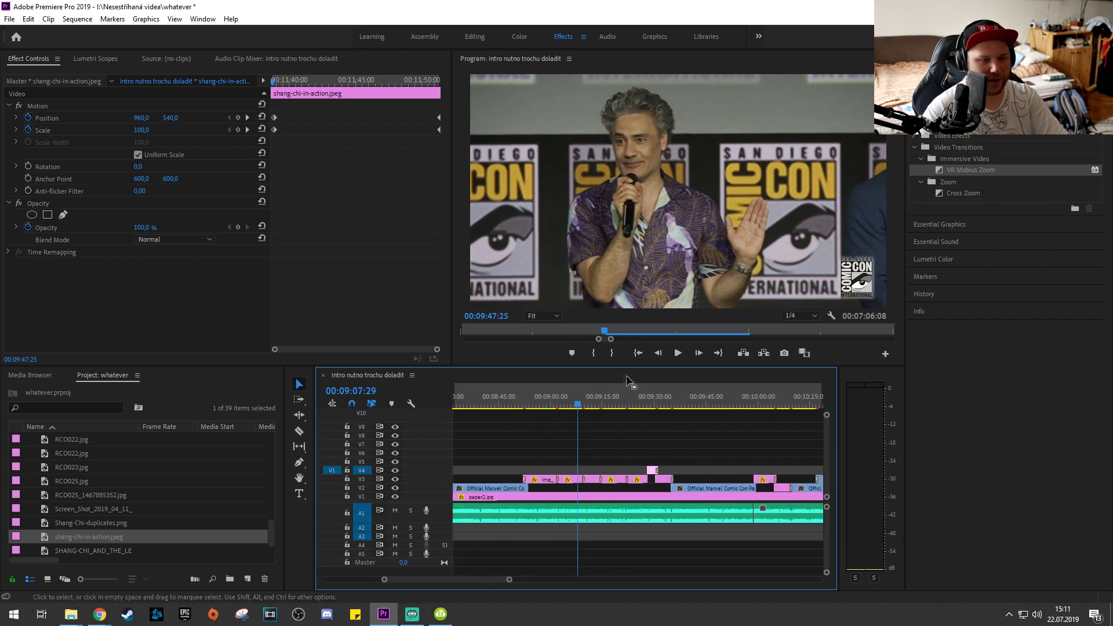
left_click(621, 387)
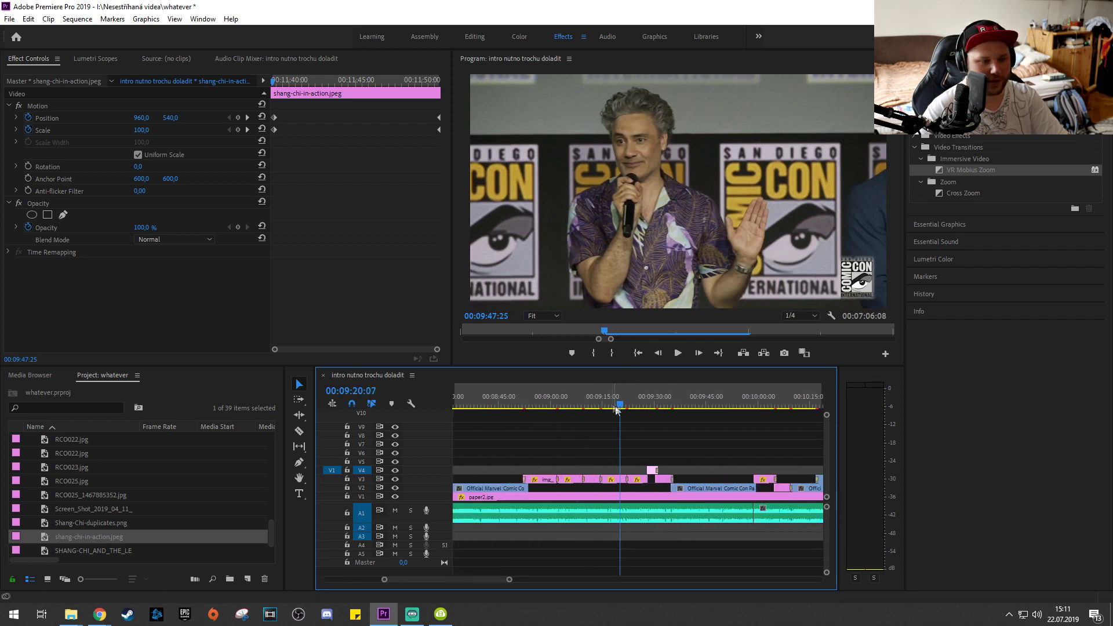
key("equal")
left_click(608, 394)
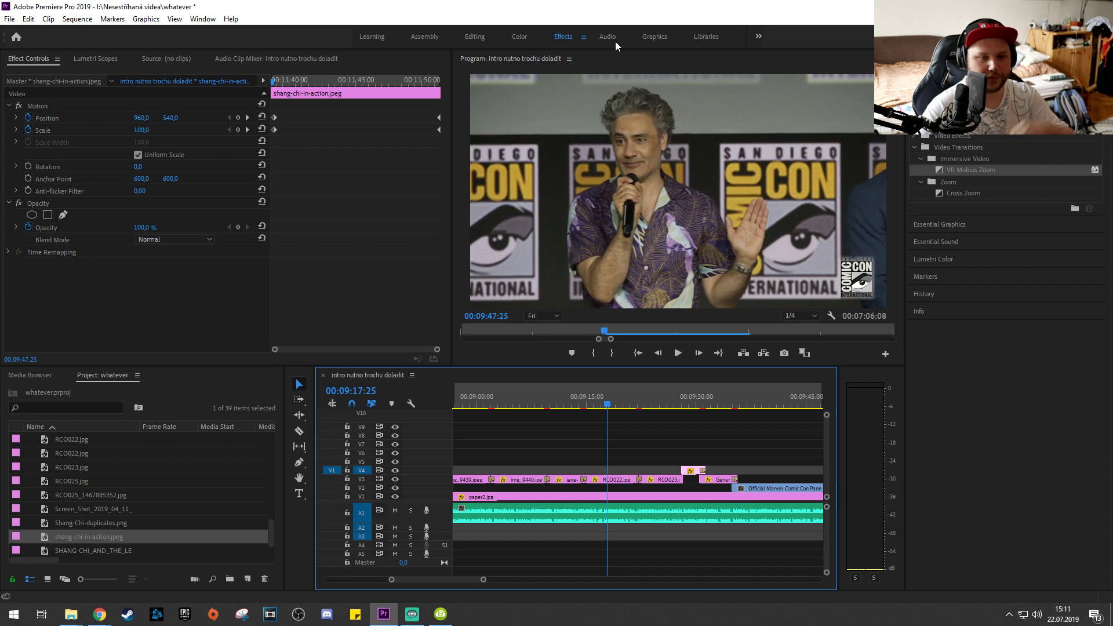
- Examine how the image and footage clips are arranged across the whole sequence, from its opening to the closing graphics
key("alt+Tab")
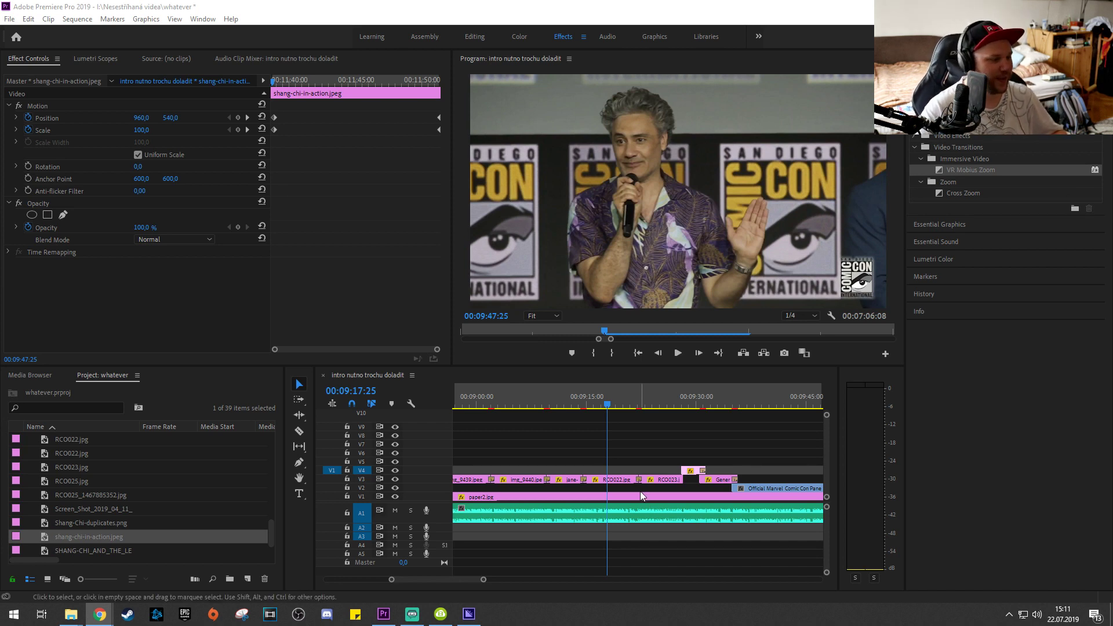
scroll(654, 499, "up", 3)
scroll(654, 482, "down", 2)
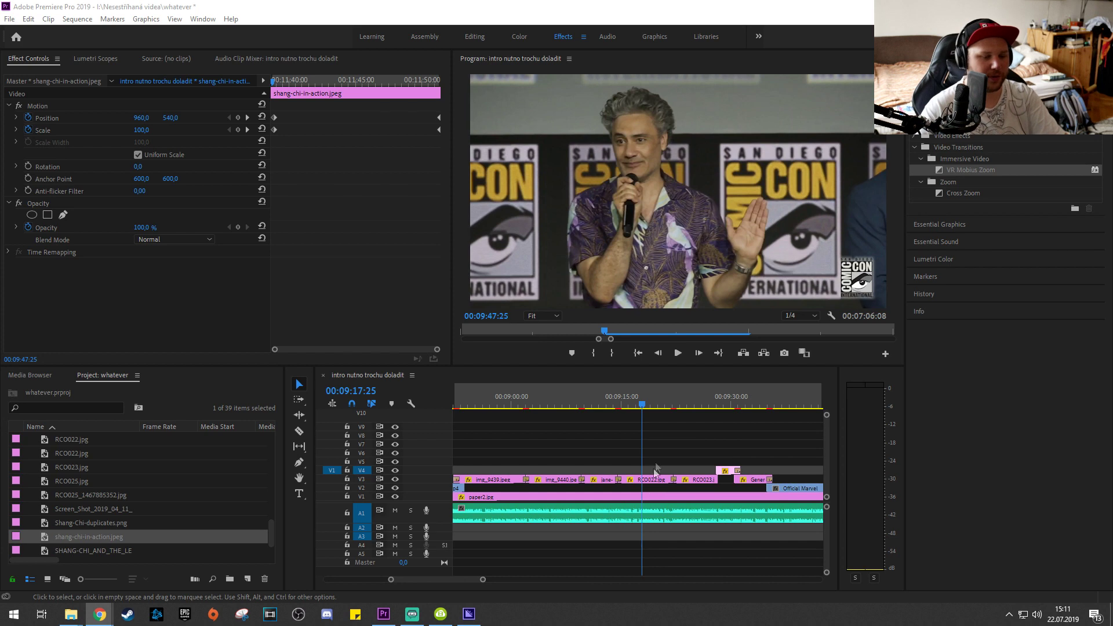
scroll(659, 458, "down", 4)
scroll(660, 454, "down", 3)
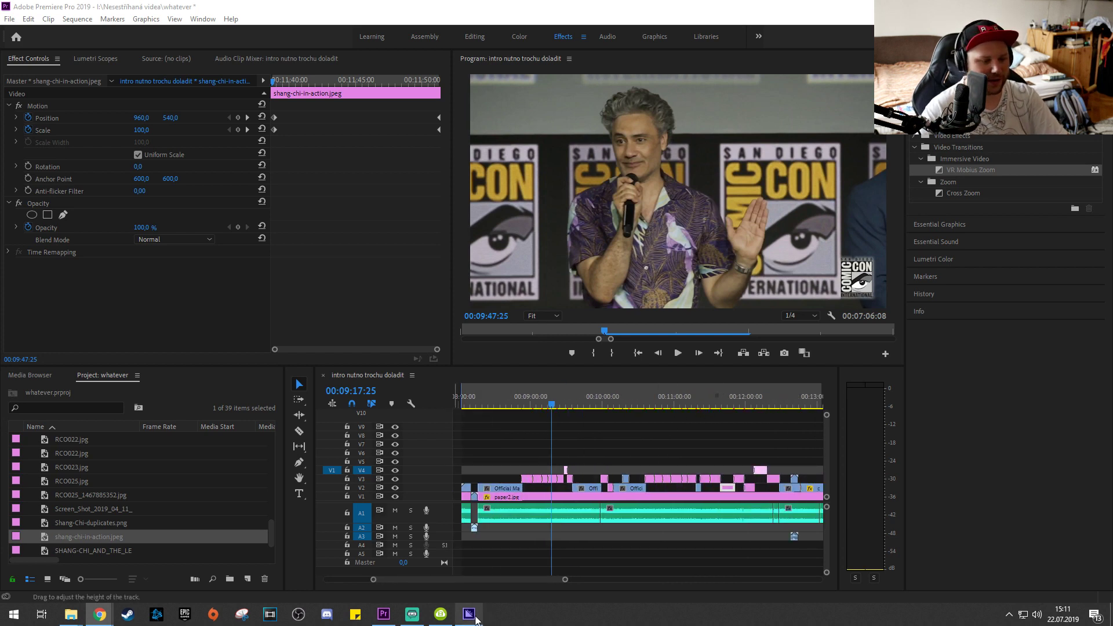
scroll(541, 511, "down", 3)
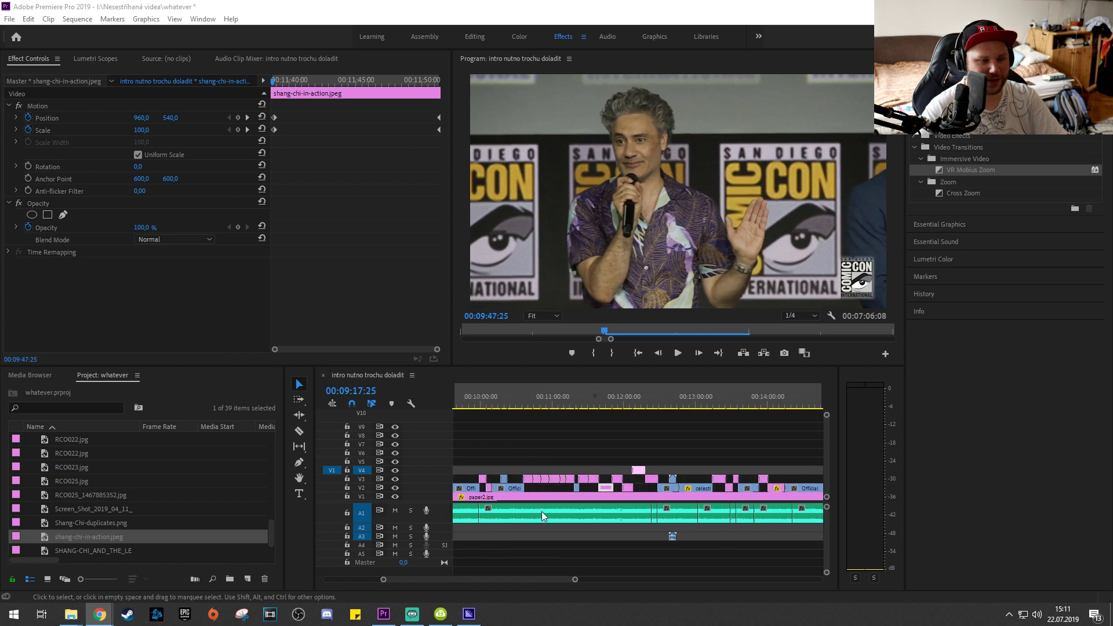
scroll(542, 511, "up", 4)
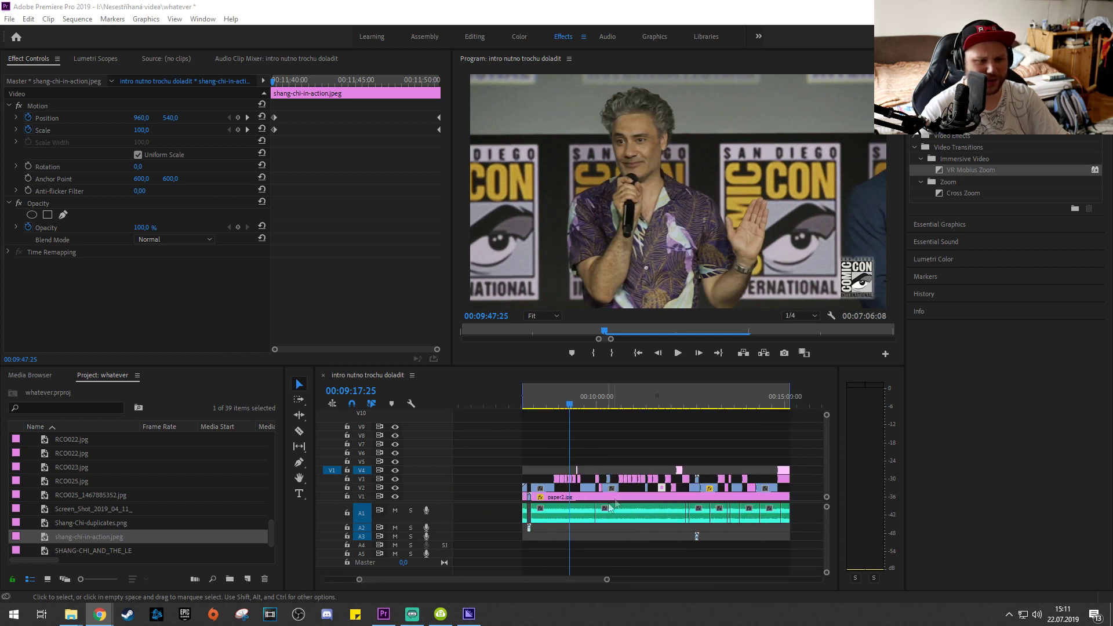
scroll(686, 455, "up", 3)
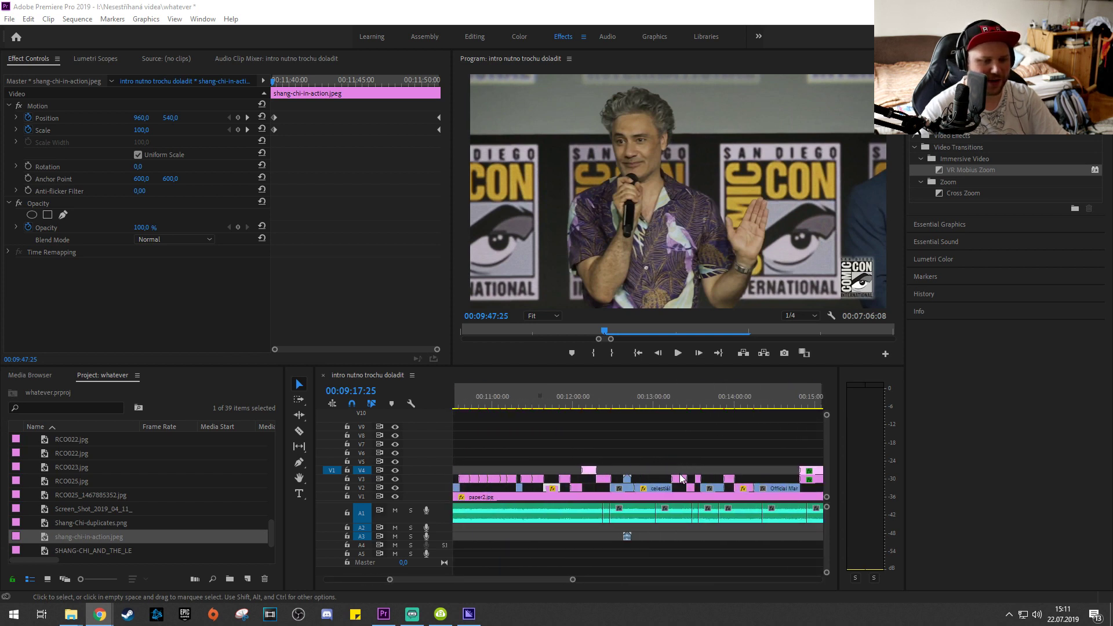
scroll(635, 445, "up", 3)
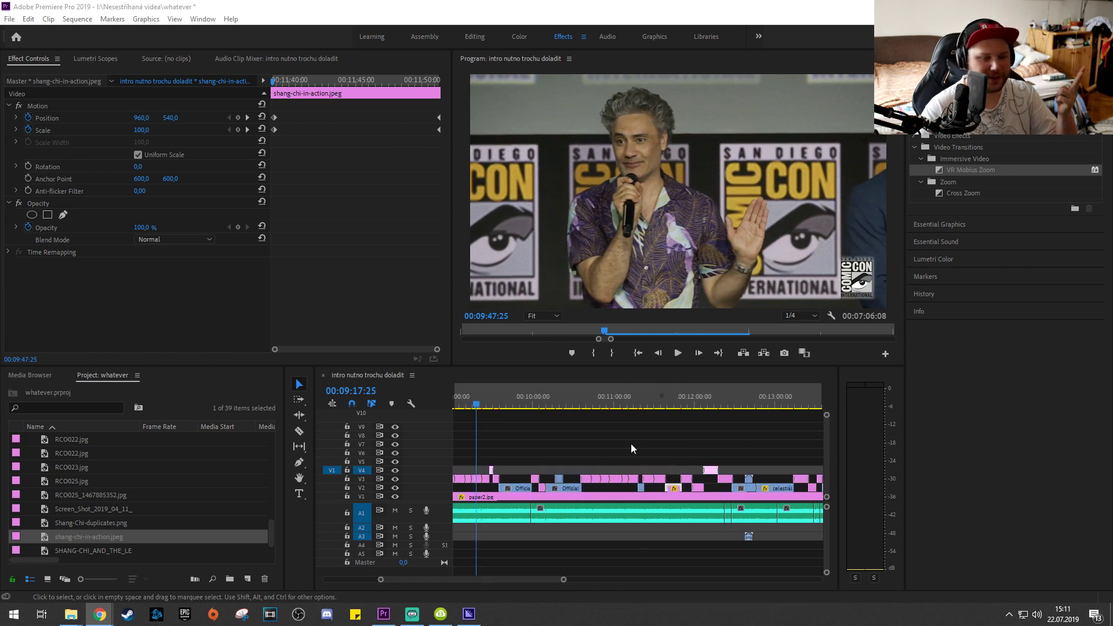
scroll(558, 456, "up", 3)
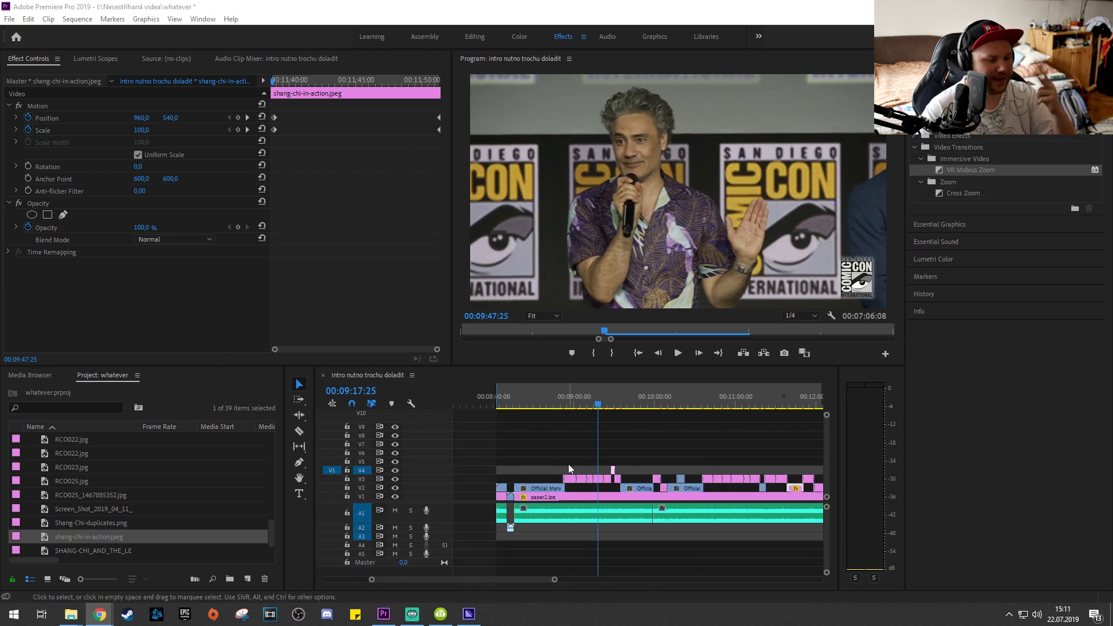
scroll(591, 479, "down", 3)
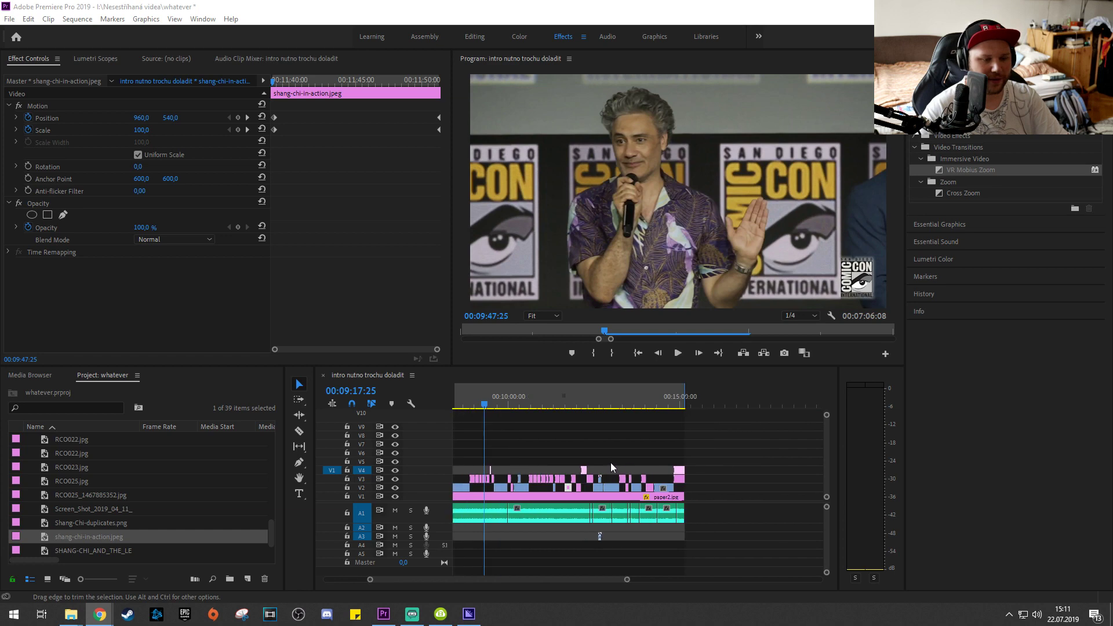
scroll(607, 440, "up", 2)
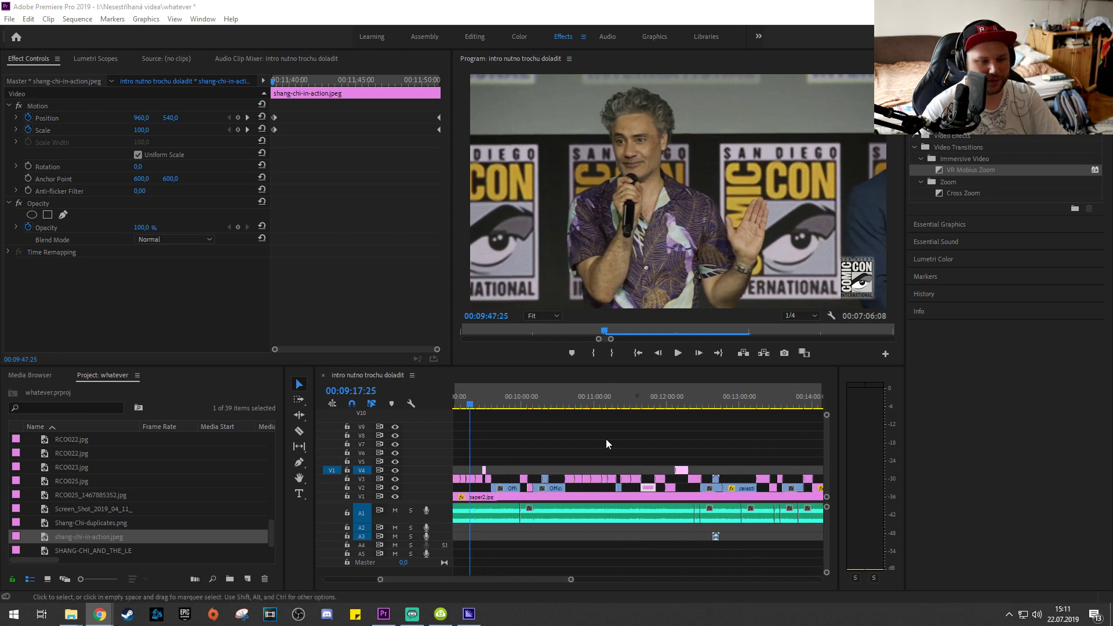
scroll(627, 446, "up", 2)
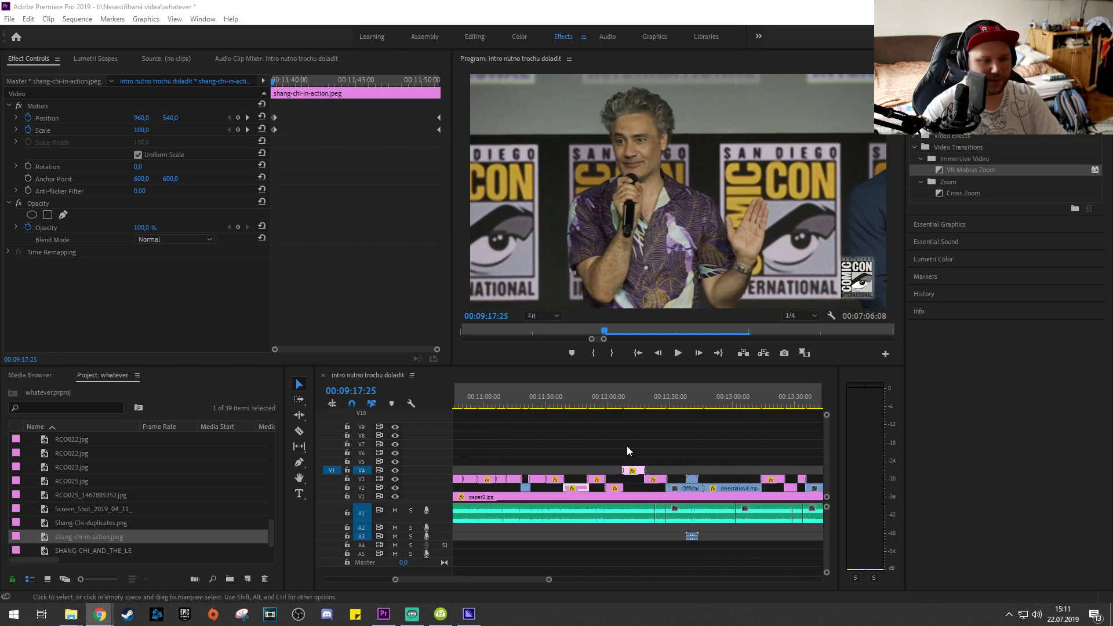
scroll(638, 458, "down", 5)
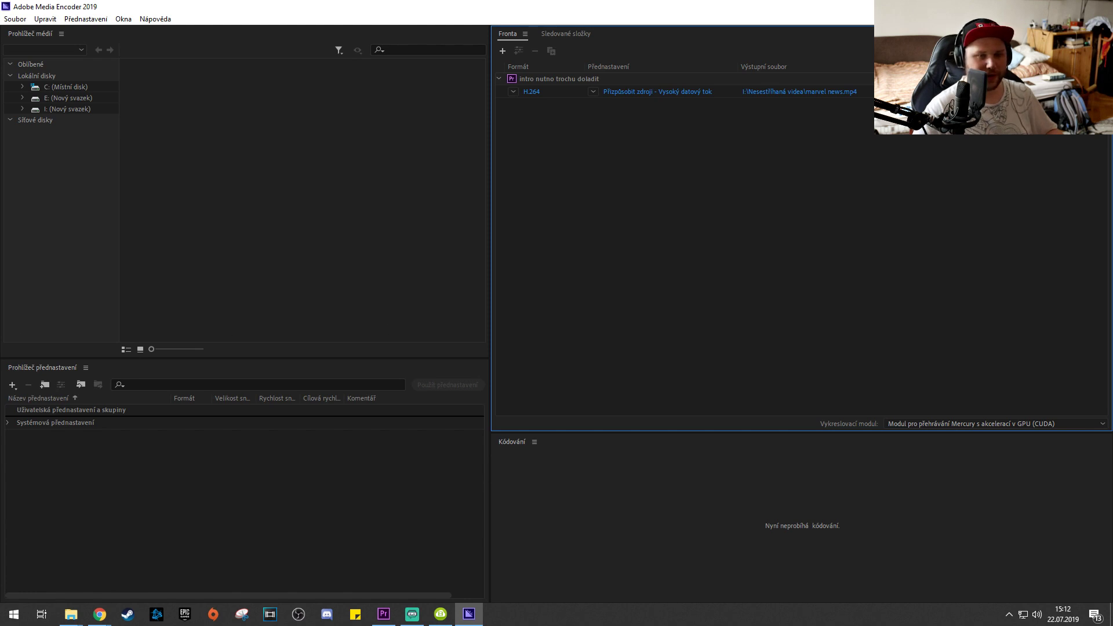
- Start encoding the queued H.264 export marvel news.mp4 in Media Encoder and minimise its window to return to Premiere Pro
left_click(1097, 51)
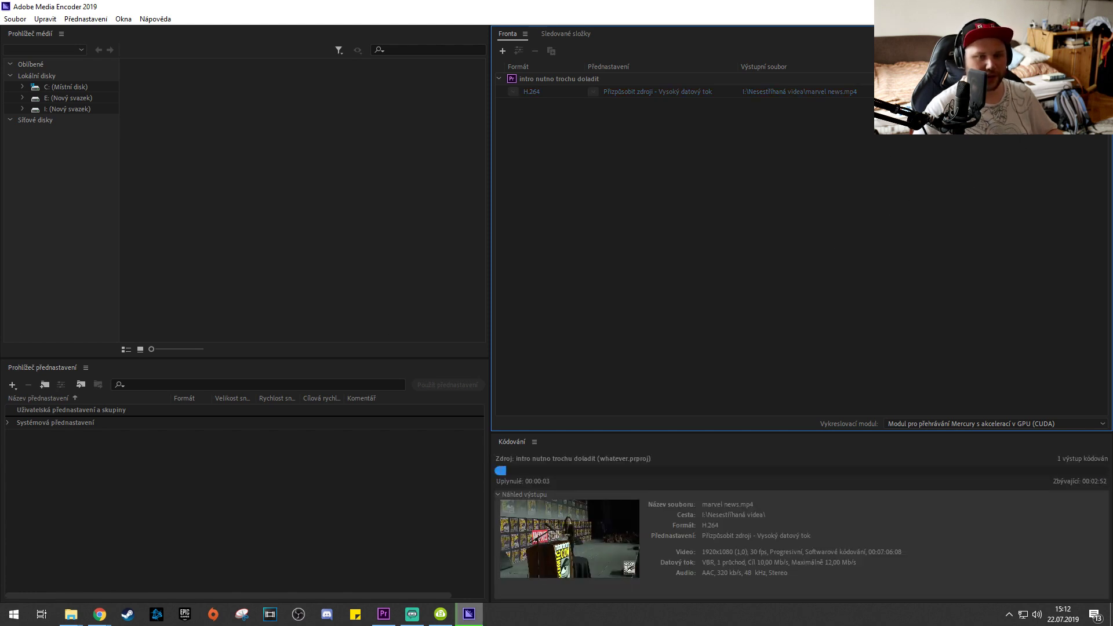
left_click(1059, 6)
- Review the final part of the sequence with the playhead at 00:14:05:24 and at 00:14:21:29
scroll(618, 502, "down", 2)
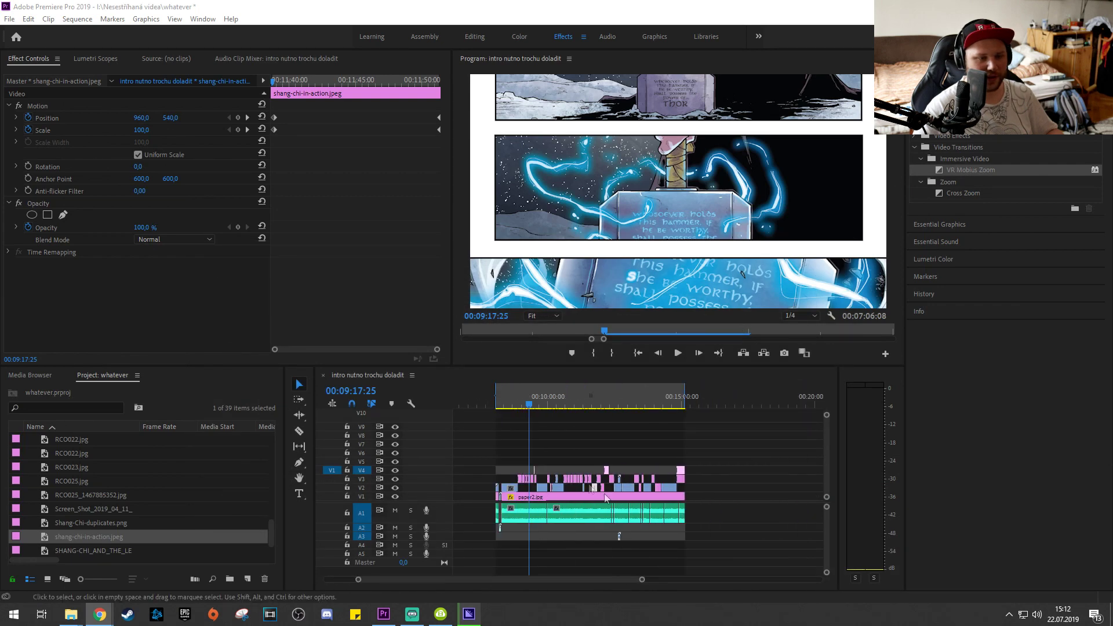
scroll(562, 457, "up", 2)
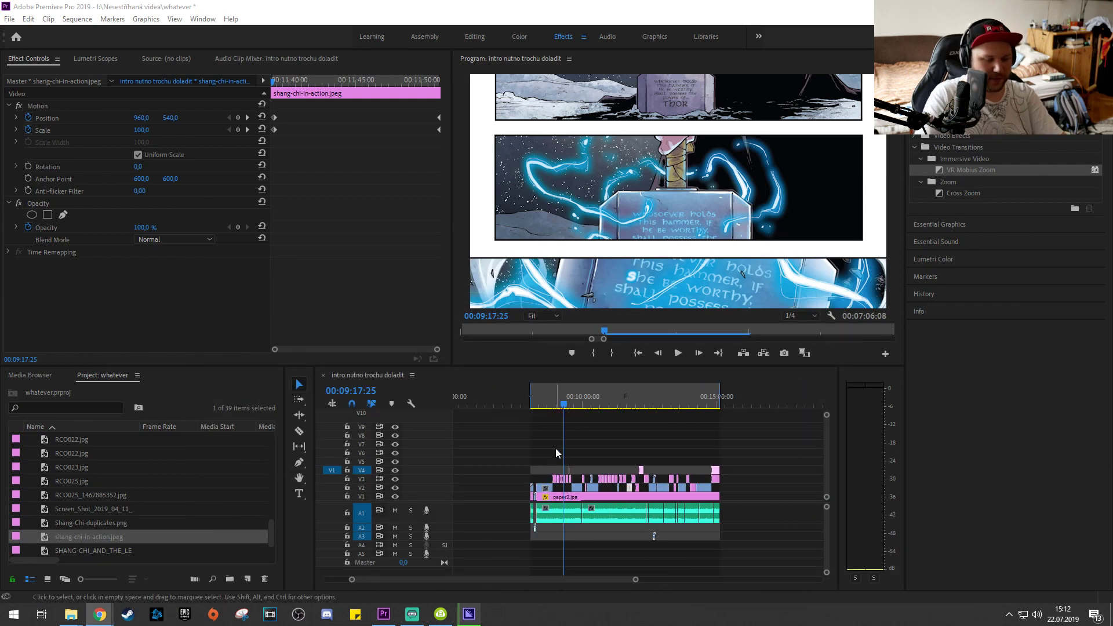
scroll(555, 447, "down", 3)
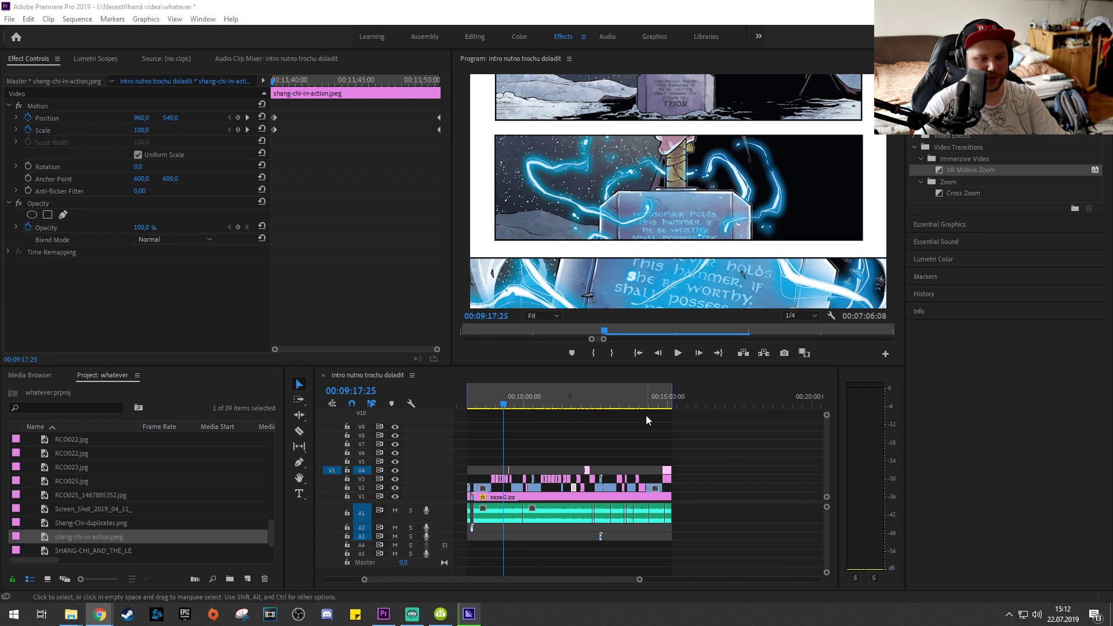
left_click(642, 405)
scroll(648, 426, "up", 3)
scroll(643, 425, "up", 3)
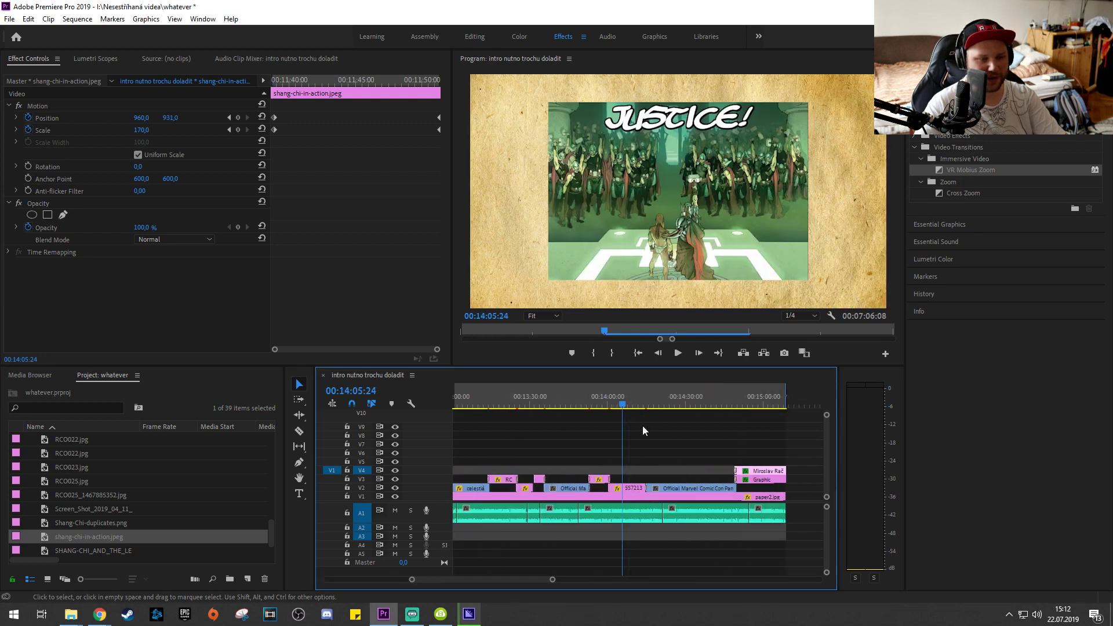
left_click(720, 404)
scroll(680, 465, "up", 3)
scroll(674, 465, "down", 2)
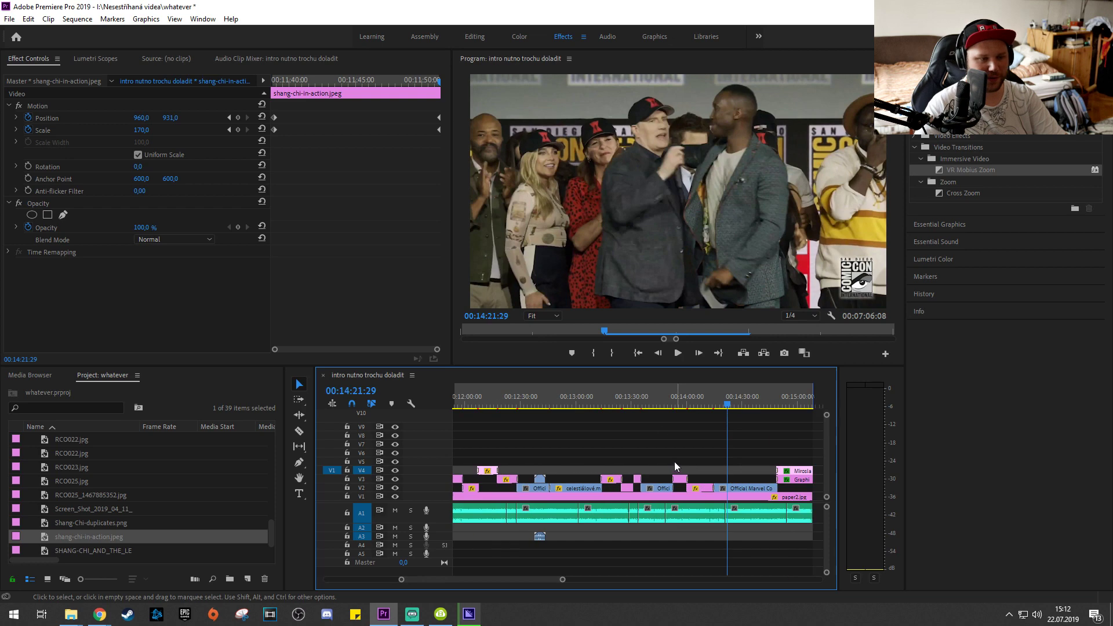
- Review the Comic-Con footage and comic image clips backwards from 00:13:41:04 to 00:12:23:21 in the sequence
left_click(651, 401)
key("minus")
scroll(642, 434, "up", 4)
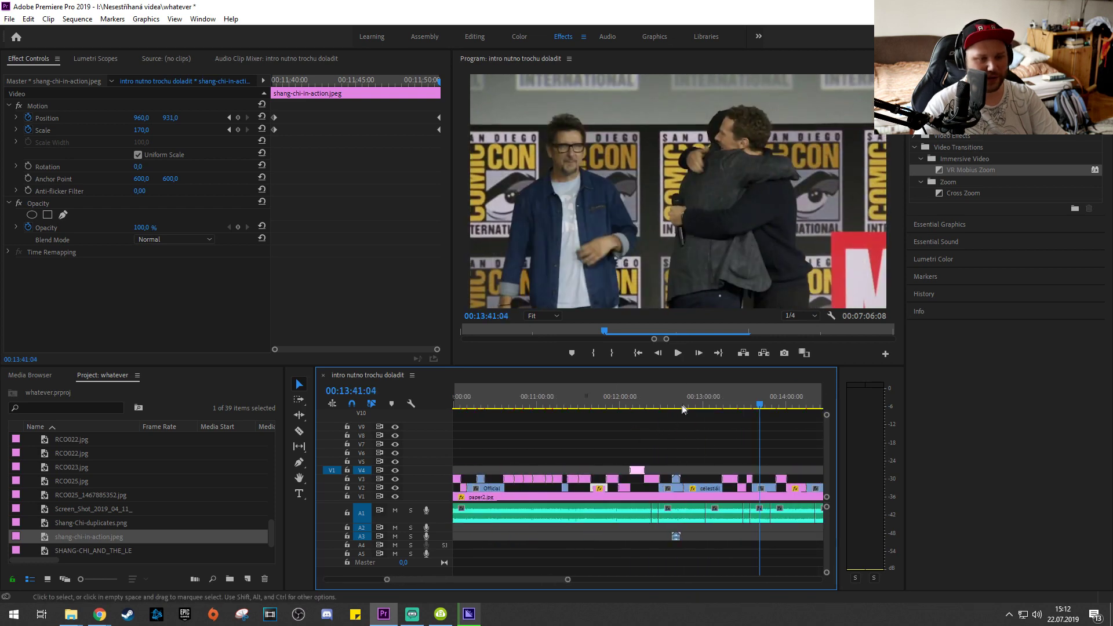
left_click(699, 404)
scroll(710, 457, "up", 3)
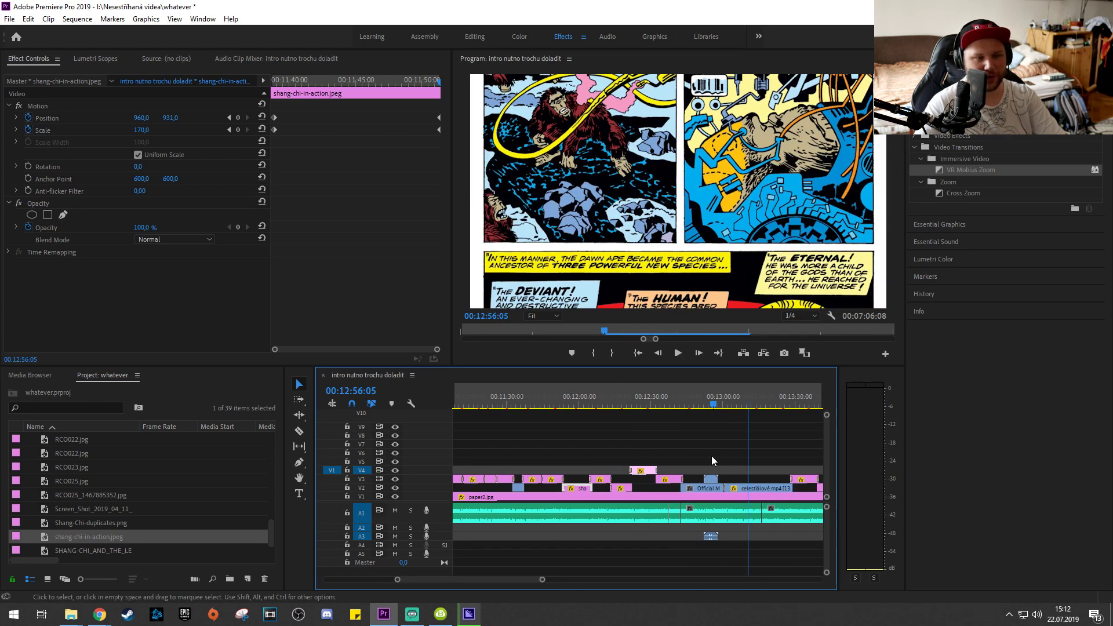
key("minus")
left_click(680, 402)
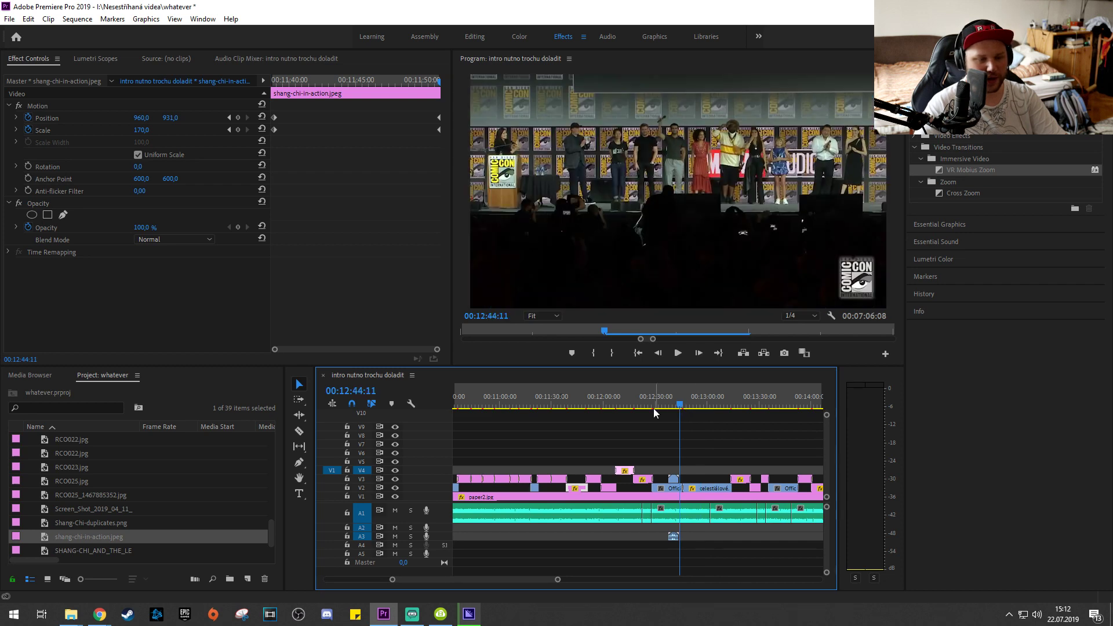
scroll(653, 410, "up", 2)
left_click(725, 403)
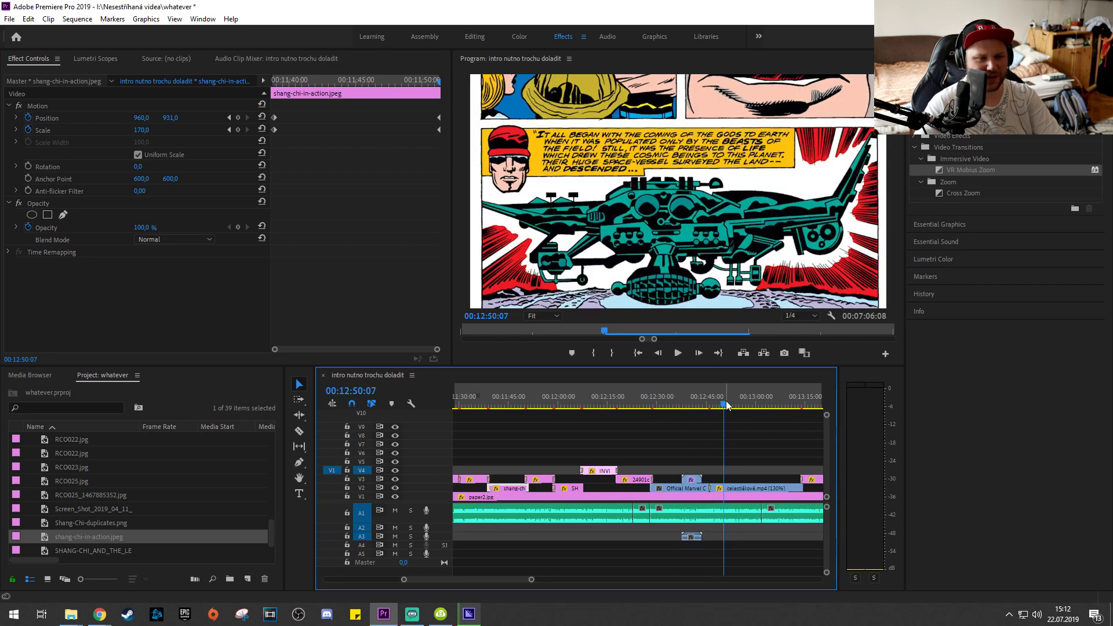
left_click(637, 399)
scroll(643, 439, "up", 3)
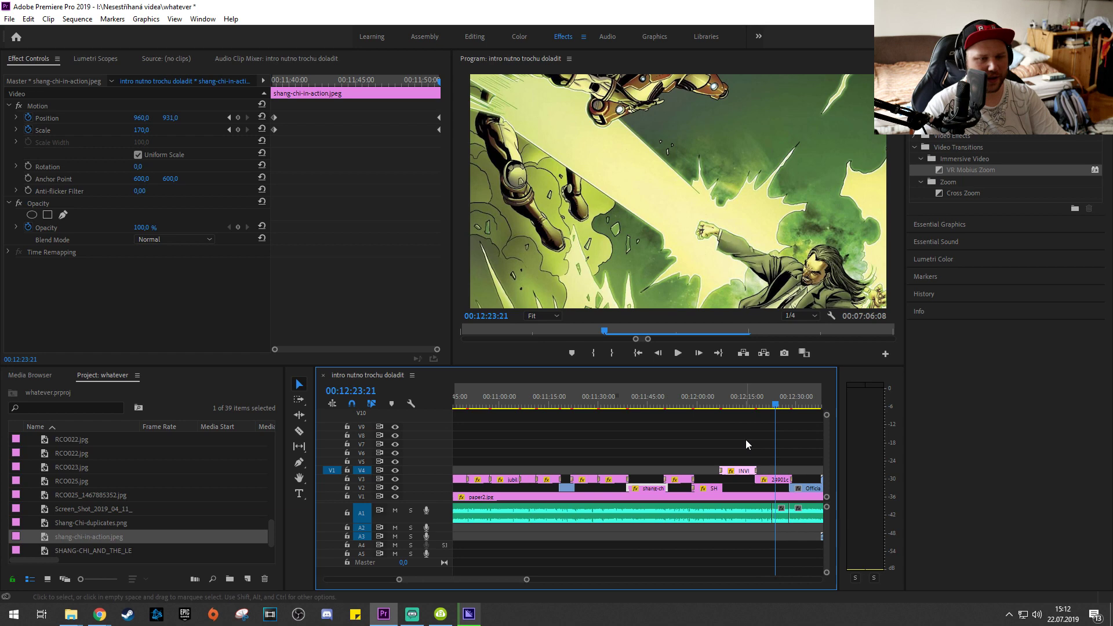
key("=")
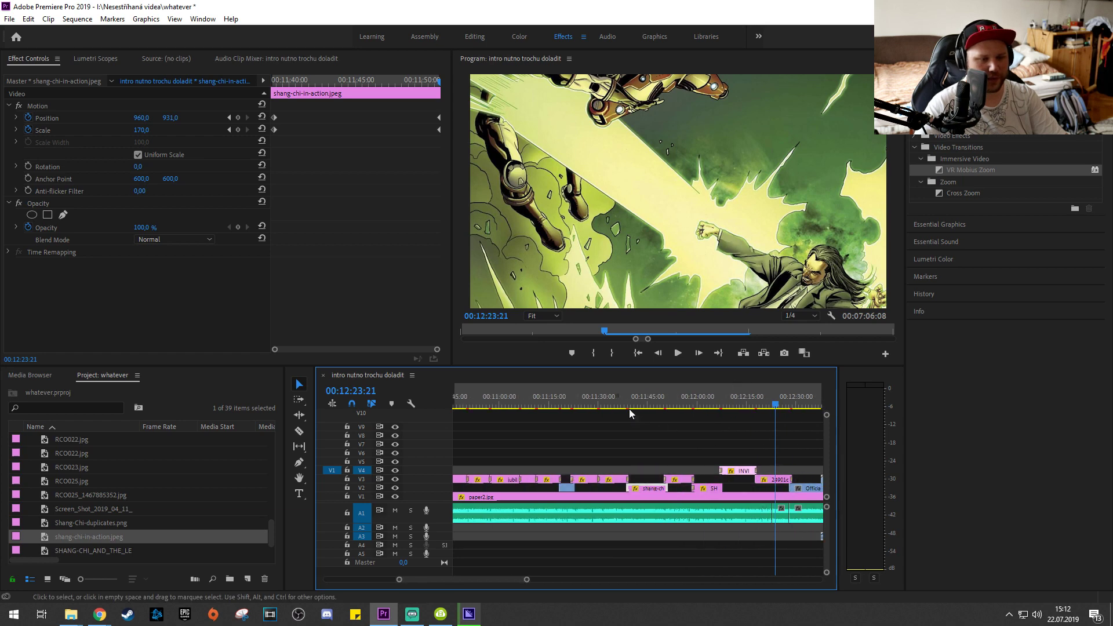
- Compare the image clips at 00:11:16:16 and 00:12:24:13 with the Comic-Con footage at 00:12:37:25
left_click(593, 399)
scroll(596, 438, "up", 2)
left_click(658, 401)
scroll(607, 481, "down", 4)
scroll(614, 490, "up", 3)
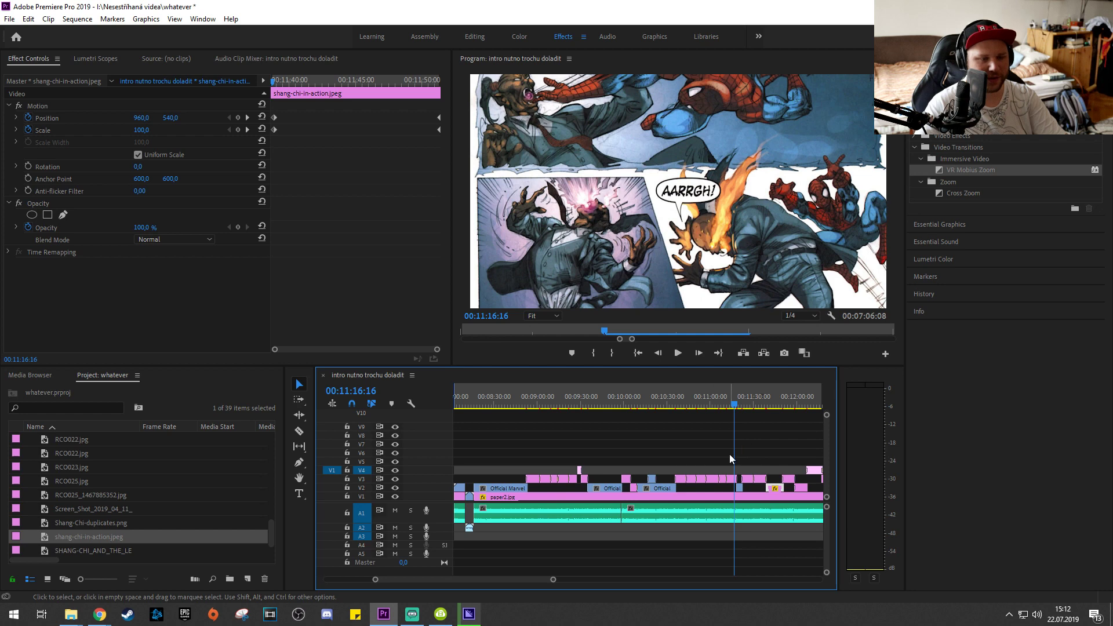
scroll(729, 454, "right", 5)
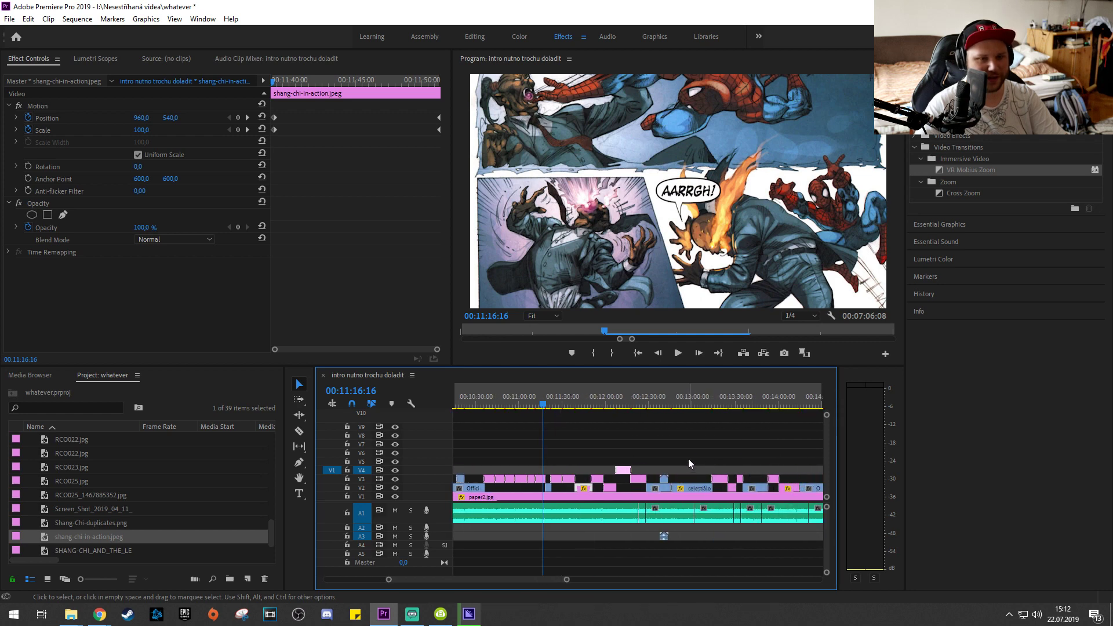
left_click(642, 402)
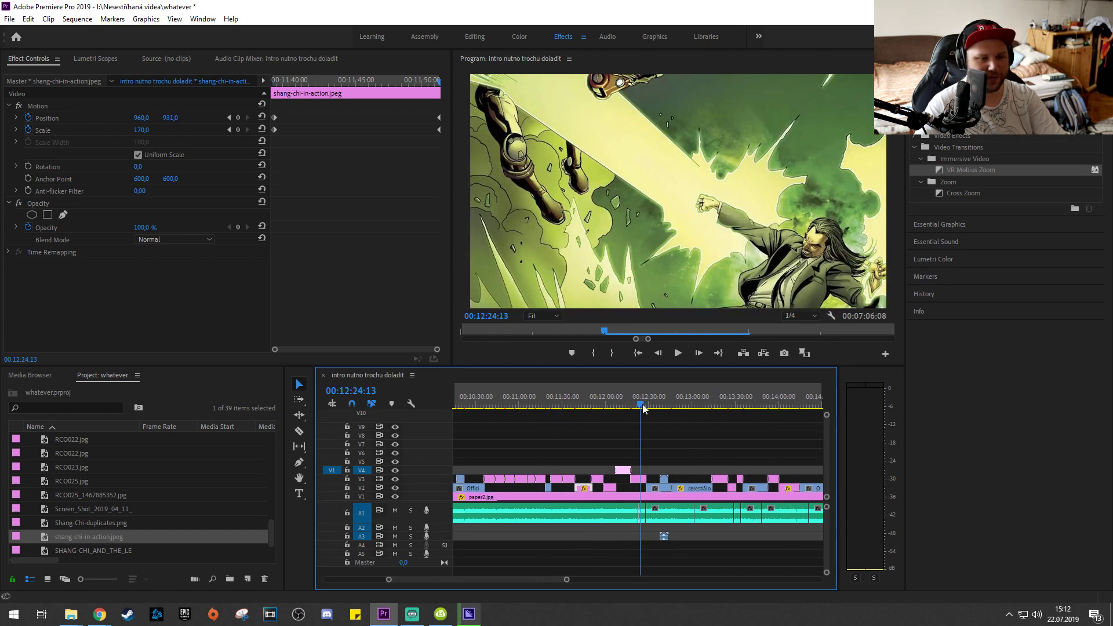
key("equal")
left_click(670, 397)
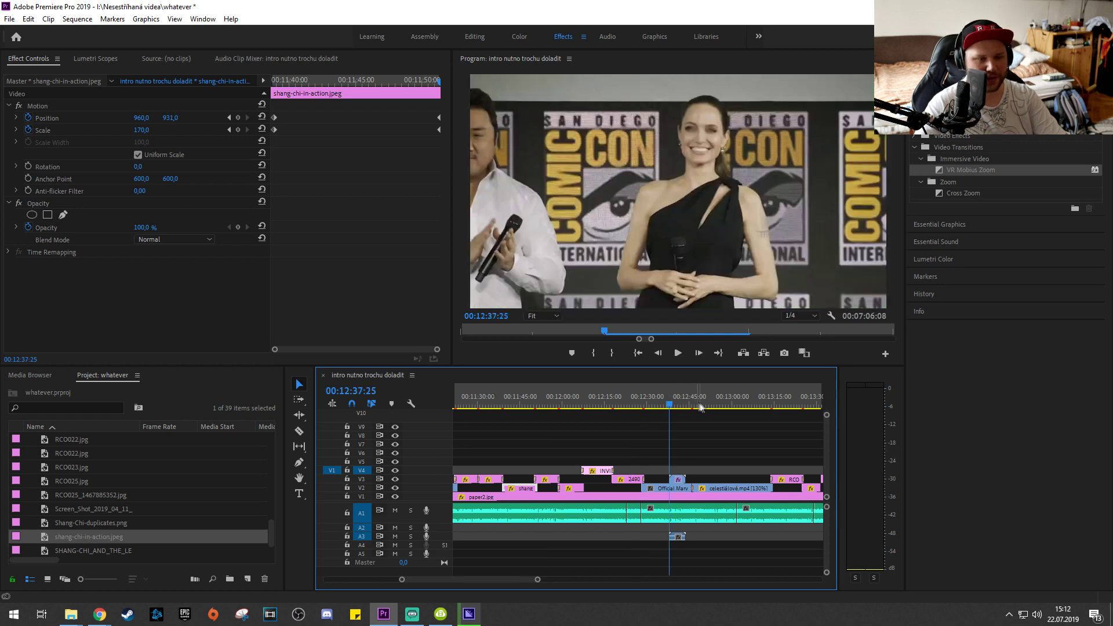
left_click(584, 413)
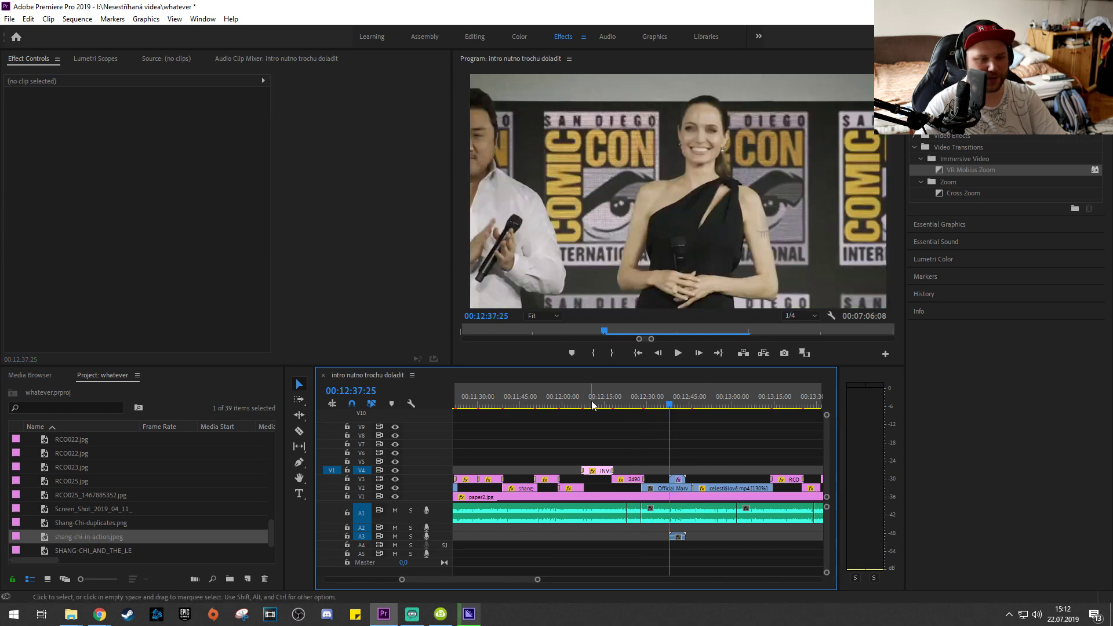
- Examine the earlier clips with the playhead at 00:11:34:29, 00:10:45:04 and 00:10:26:11
left_click(591, 403)
scroll(609, 461, "left", 3)
scroll(633, 459, "down", 2)
left_click(630, 404)
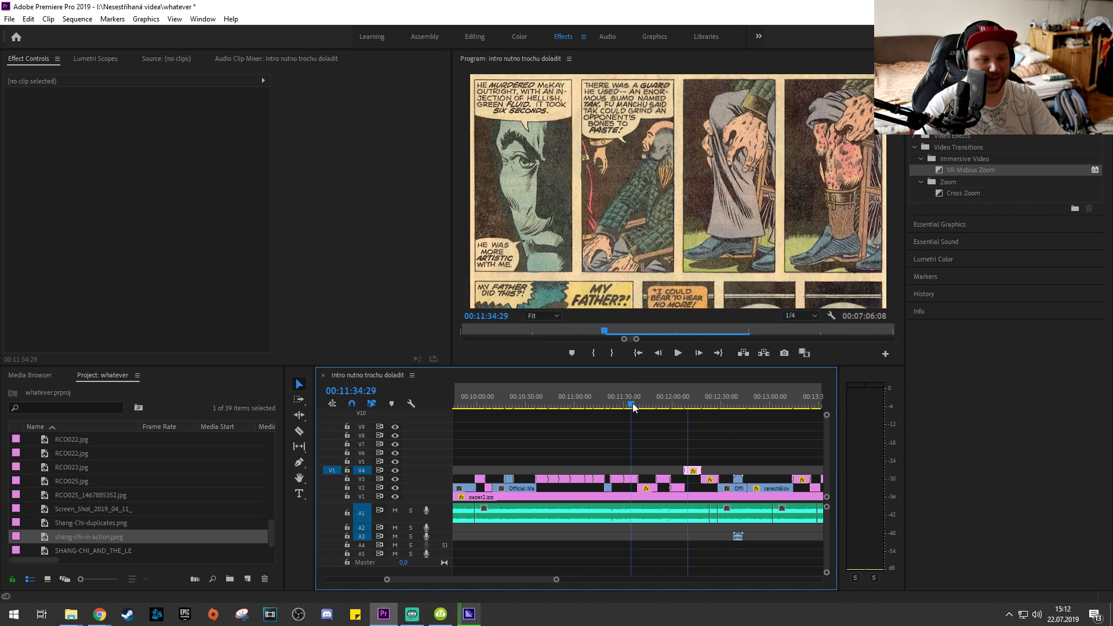
scroll(635, 422, "left", 6)
left_click(673, 399)
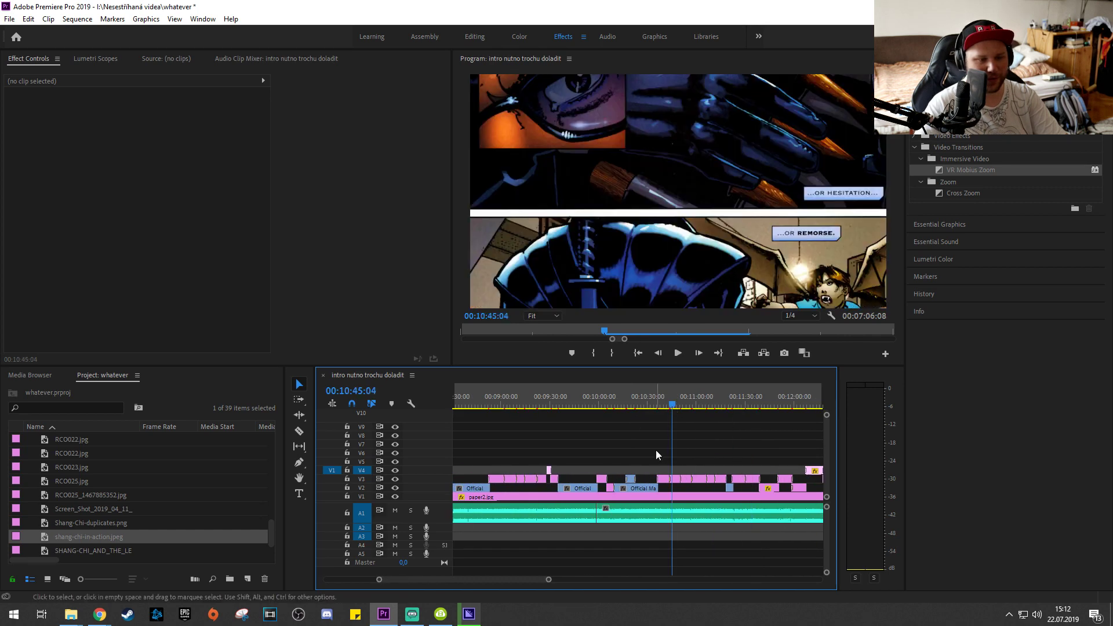
scroll(655, 450, "left", 2)
key("equal")
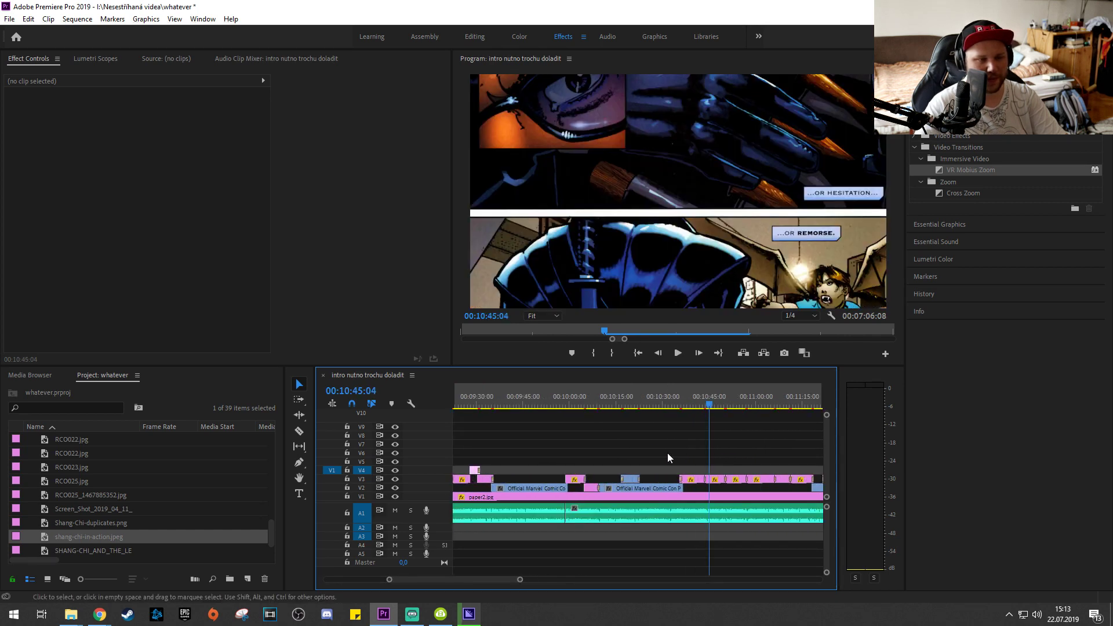
left_click(652, 404)
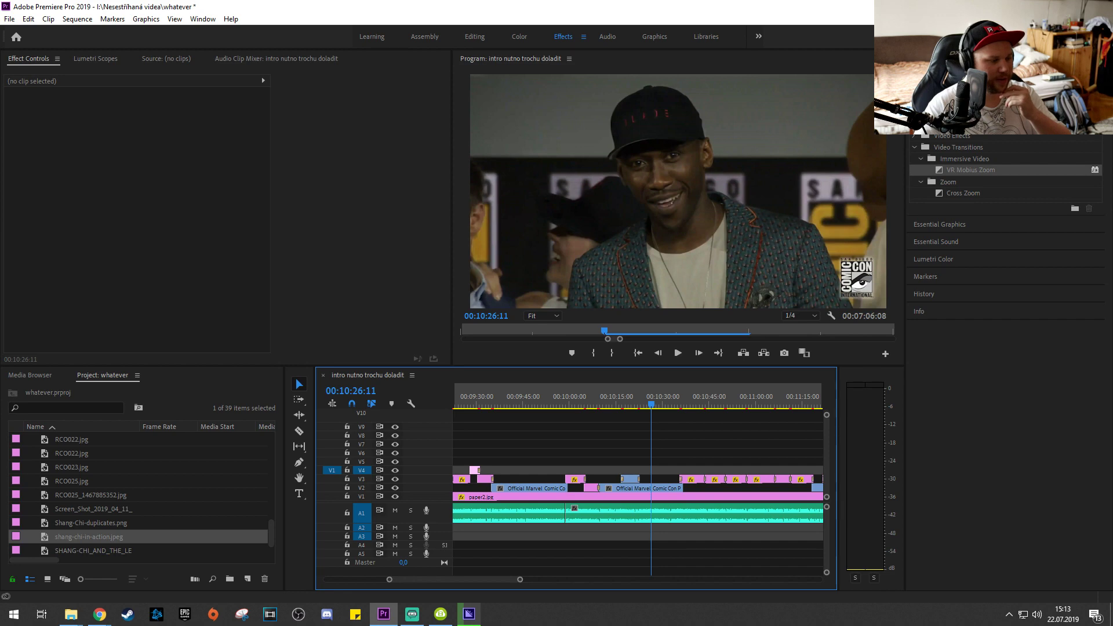
left_click(610, 408)
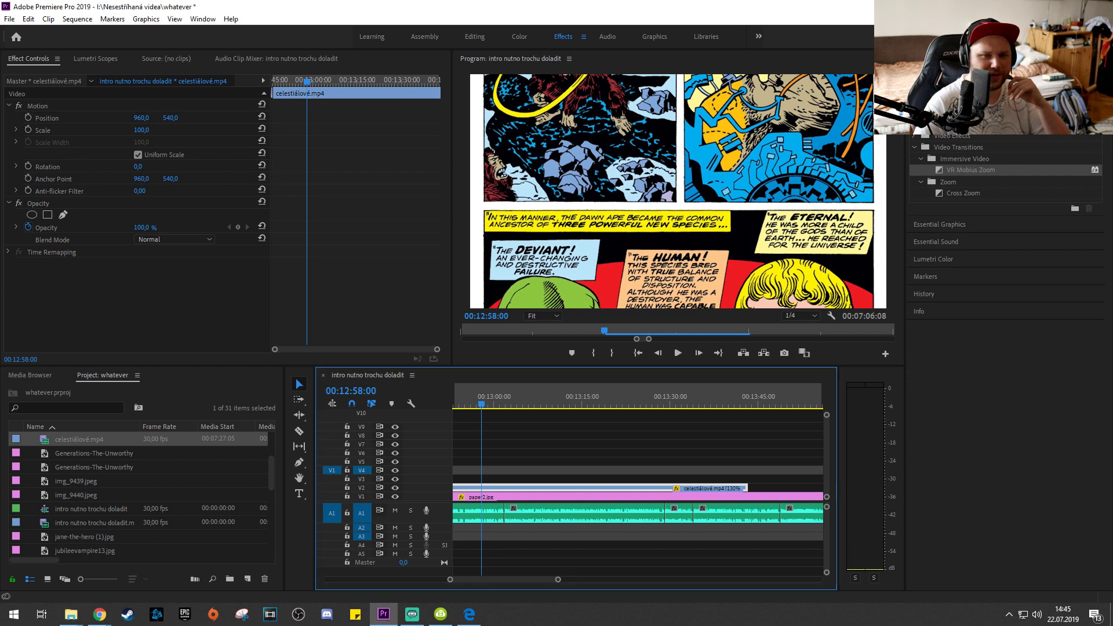
- Set the direction to Up for the Impact Push transition between the Comic Con Panel footage and celestiálové.mp4 on V2
scroll(543, 443, "left", 3)
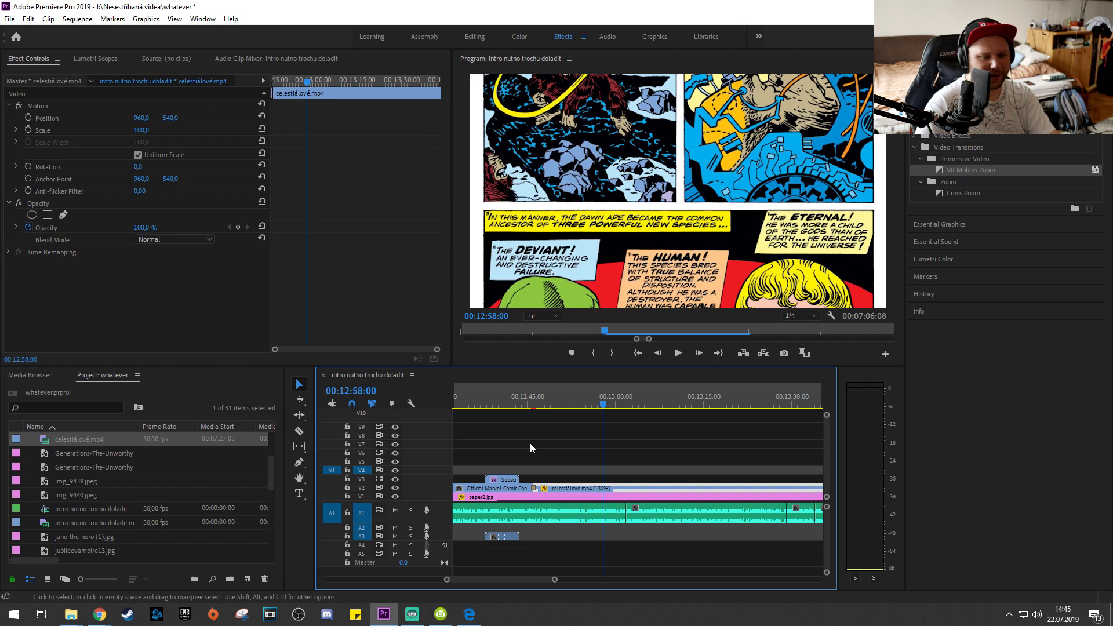
left_click(531, 405)
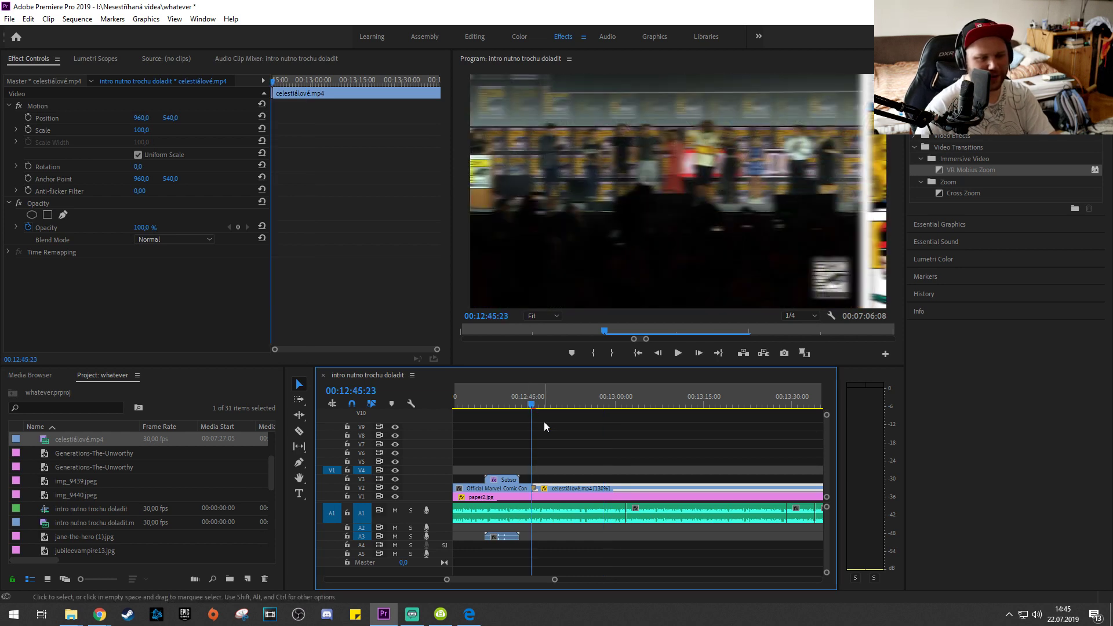
left_click(469, 615)
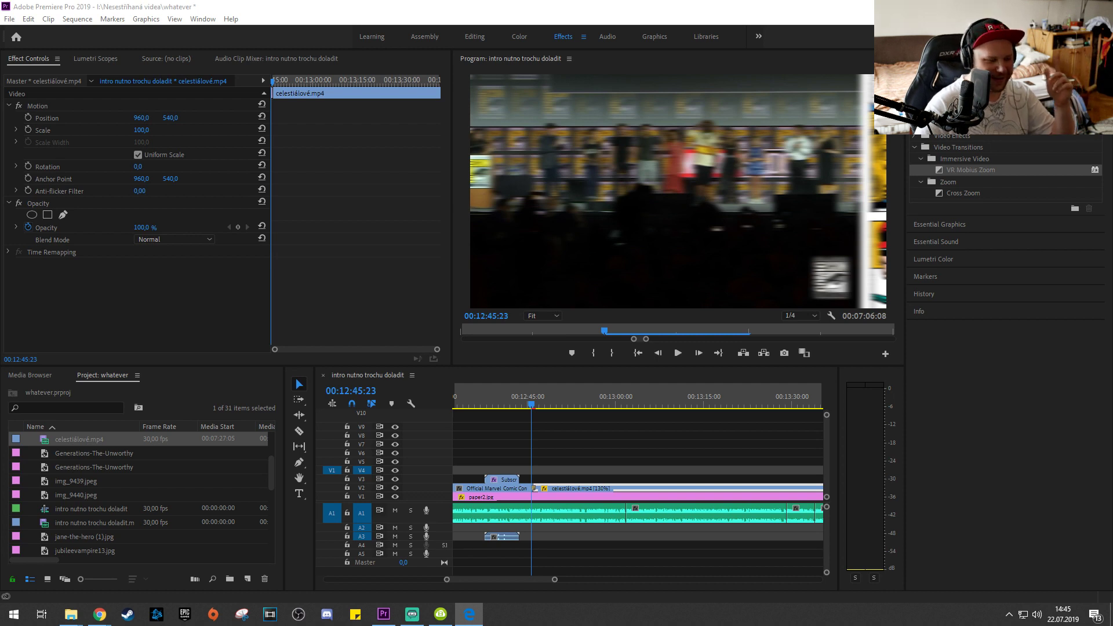
key("=")
key("=")
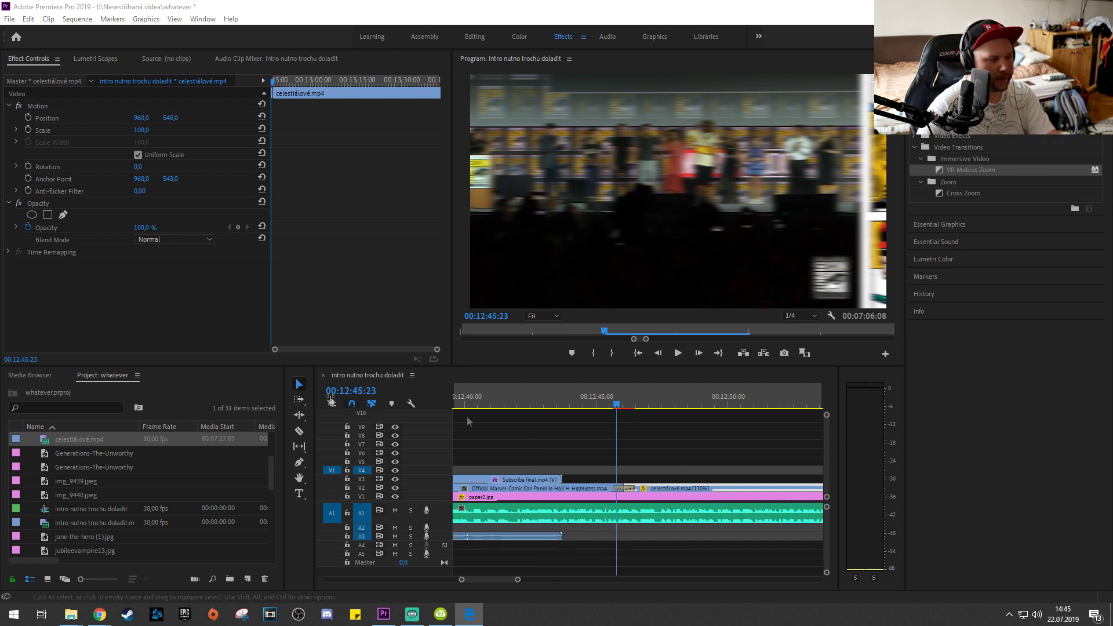
left_click(624, 489)
left_click(156, 224)
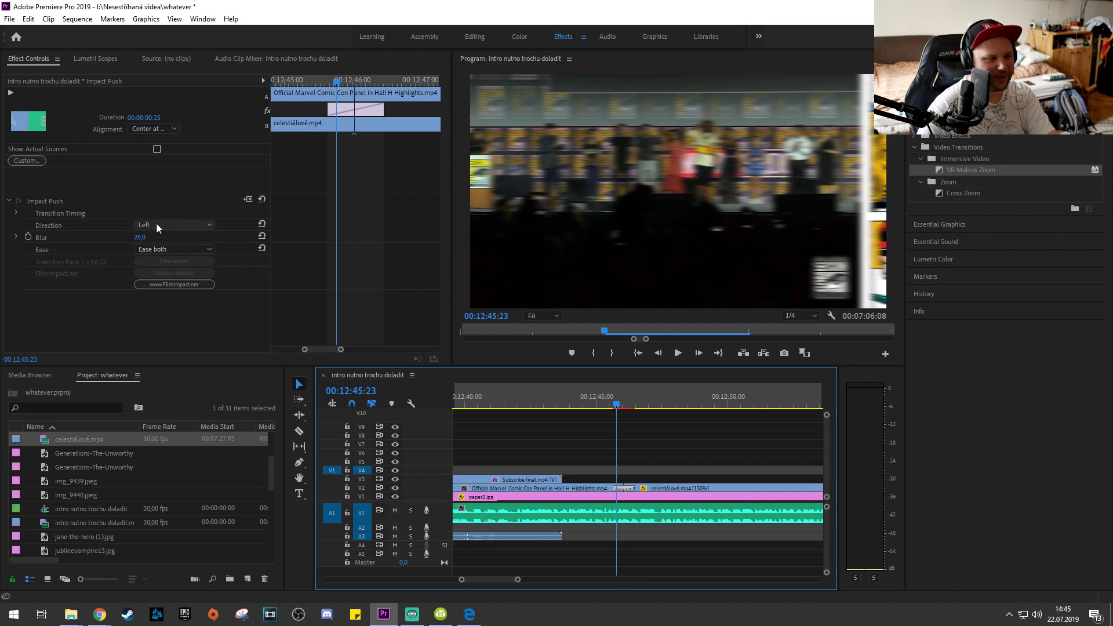
left_click(161, 255)
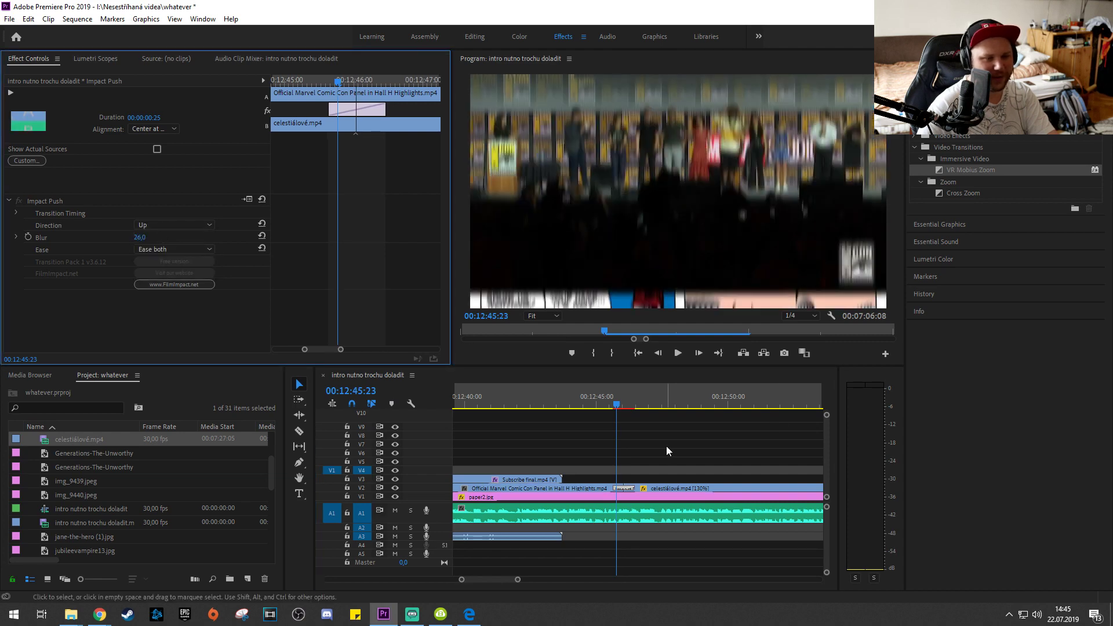
- Review the sequence around the start of celestiálové.mp4 with the playhead at 00:12:49:11
key("-")
key("-")
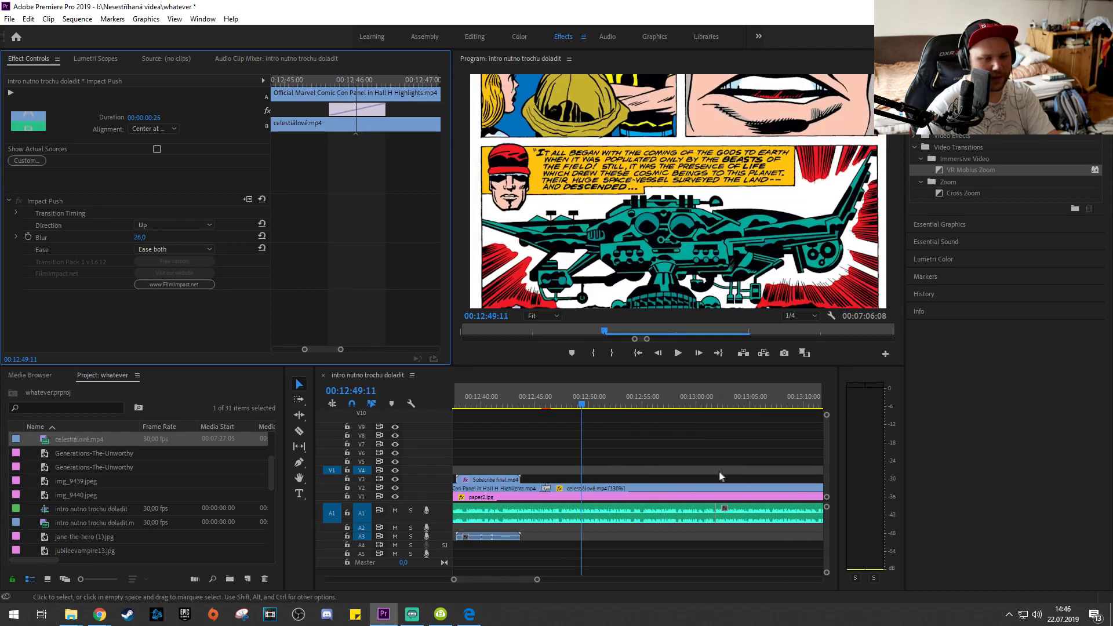
scroll(710, 473, "down", 1)
scroll(631, 466, "down", 2)
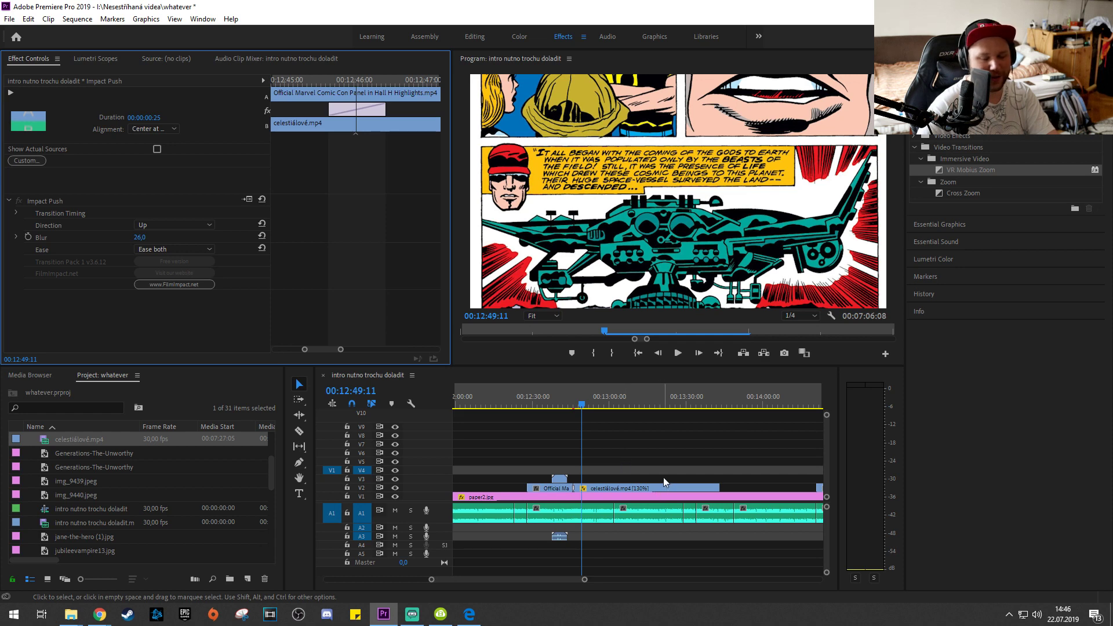
scroll(628, 457, "down", 3)
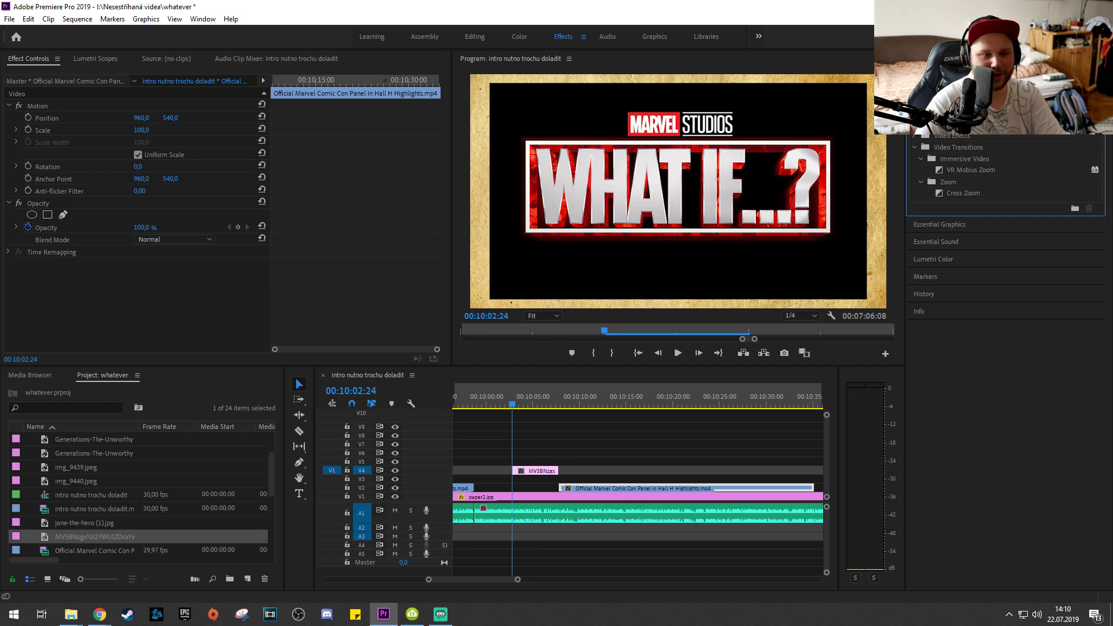
- Try a Cross Zoom transition at the start of the What If...? image clip on V4 and remove it
left_click_drag(971, 195, 515, 471)
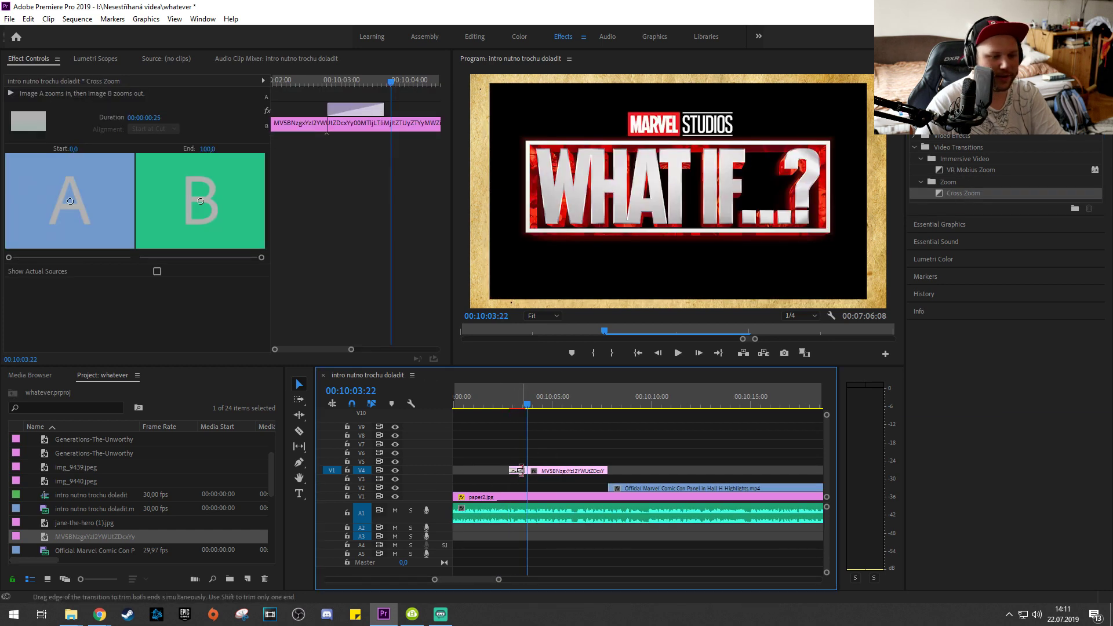
key("Delete")
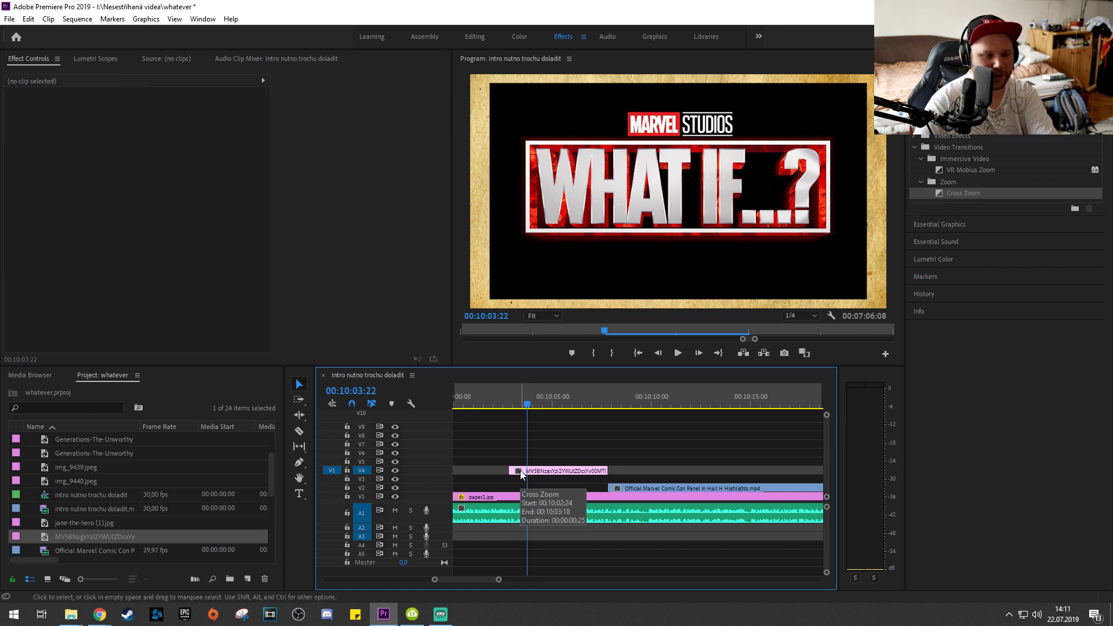
scroll(536, 475, "up", 4)
scroll(610, 469, "down", 2)
left_click_drag(704, 471, 661, 477)
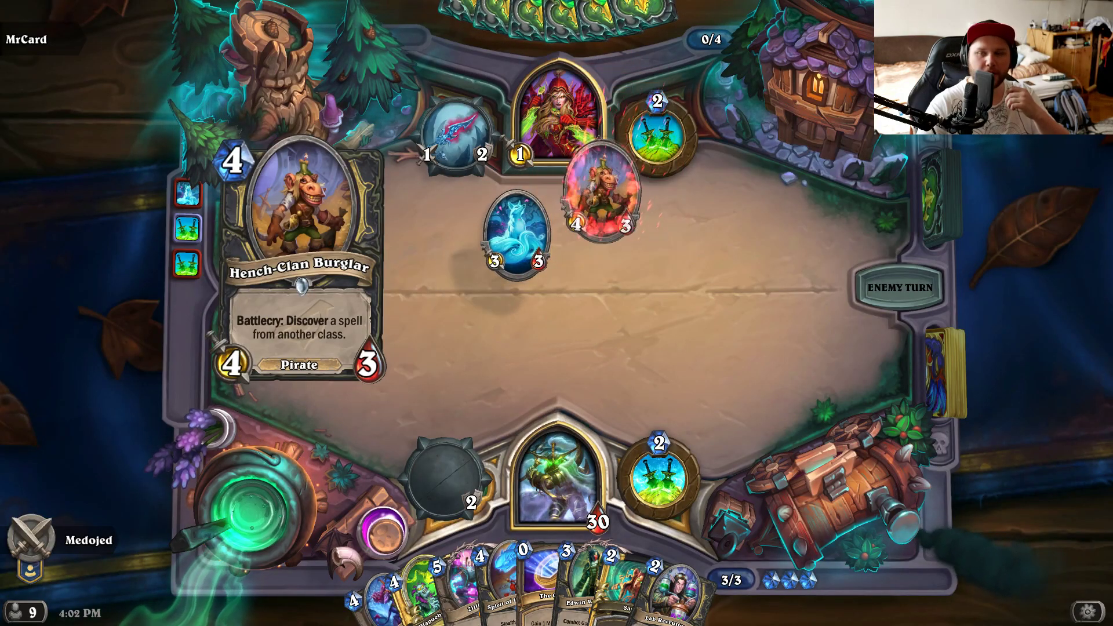
- Switch from the Hearthstone match to Chrome and close the tab with the female Thor image
key("alt+Tab")
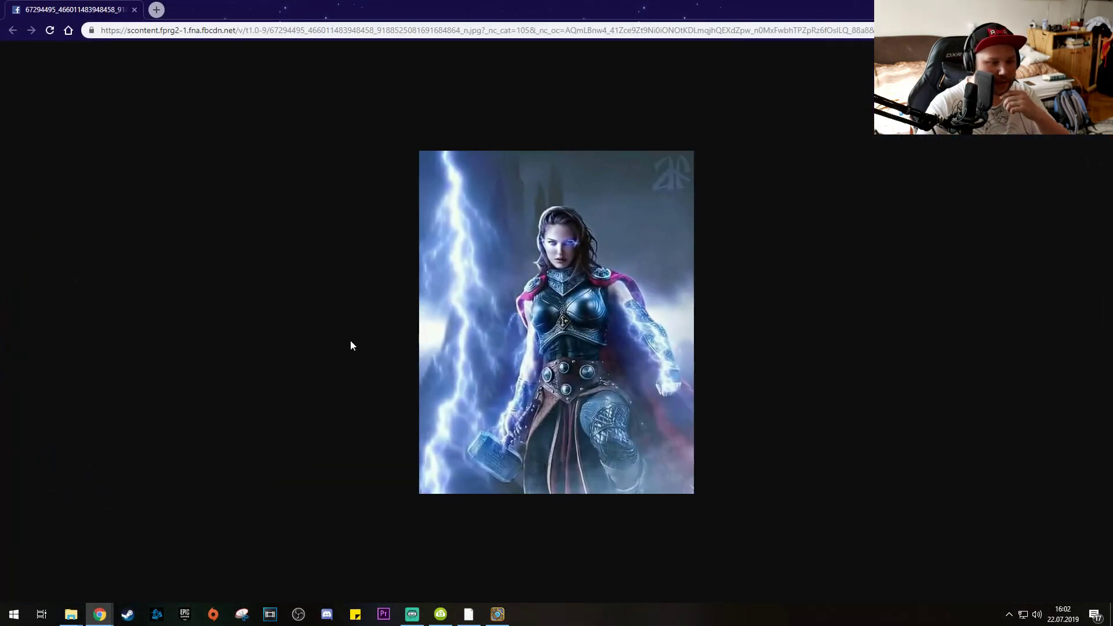
left_click(134, 9)
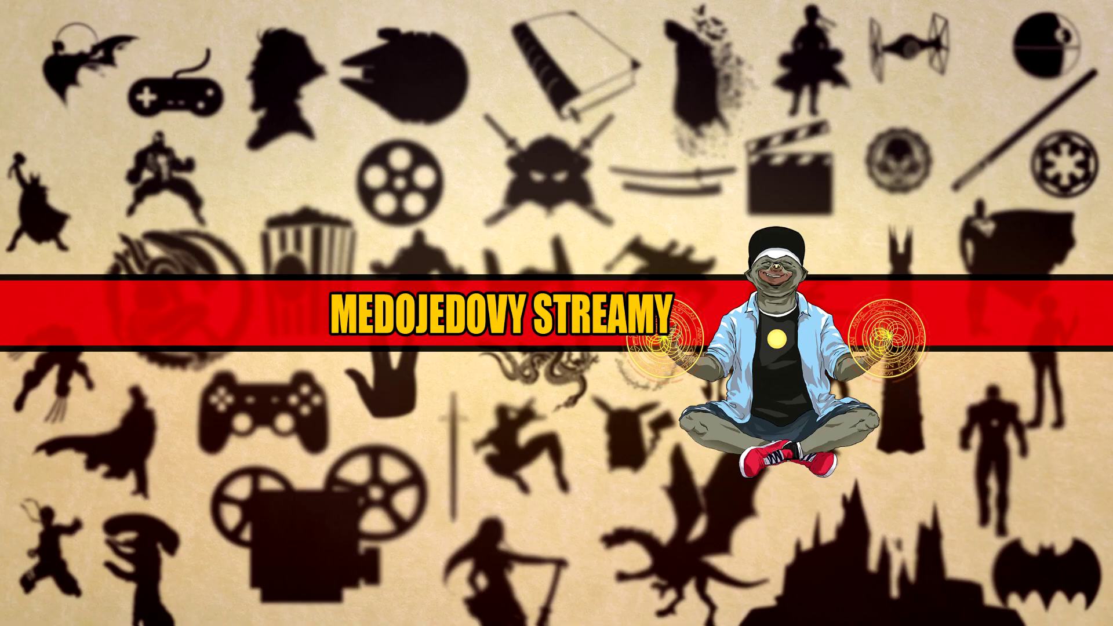